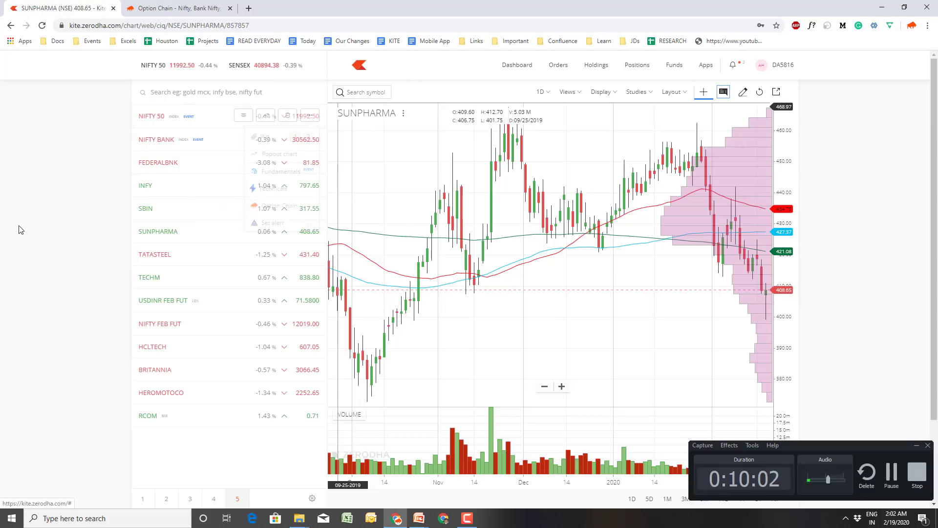
Open the NIFTY 20 Feb option chain popup from the NIFTY FEB FUT watchlist row's More menu
click(309, 115)
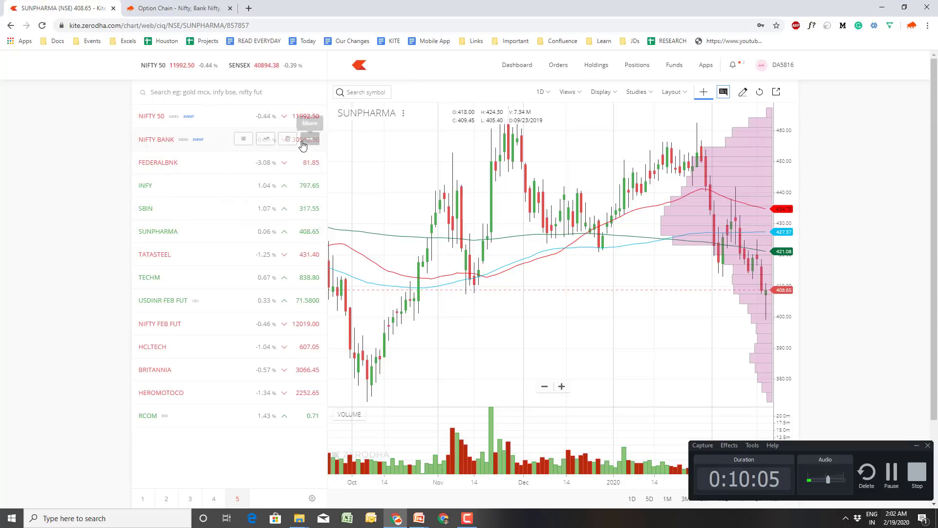
mouse_move(267, 298)
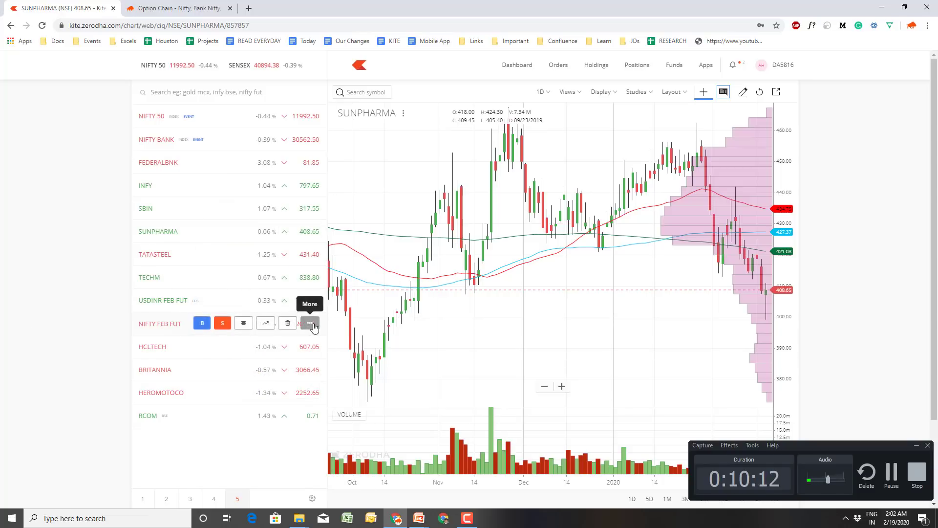
mouse_move(310, 322)
click(306, 396)
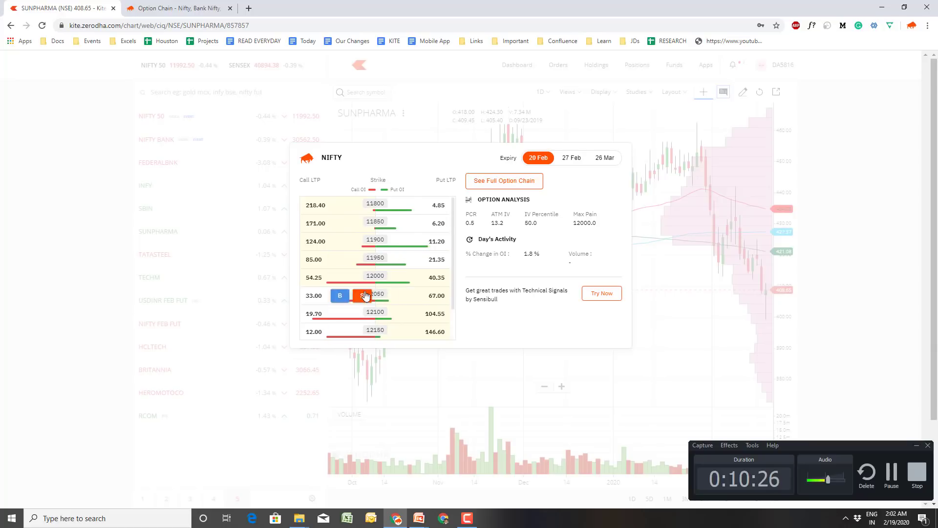
Open the NIFTY 20 Feb chain on Sensibull via 'See Full Option Chain' in a new tab
click(518, 180)
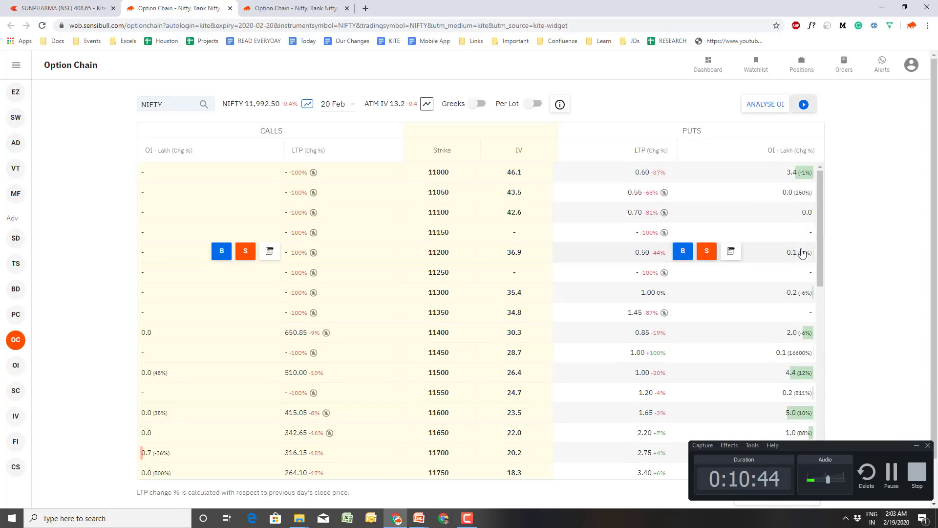
View the NIFTY chain full screen around strikes 11600–12350, then return to the slideshow
key(F11)
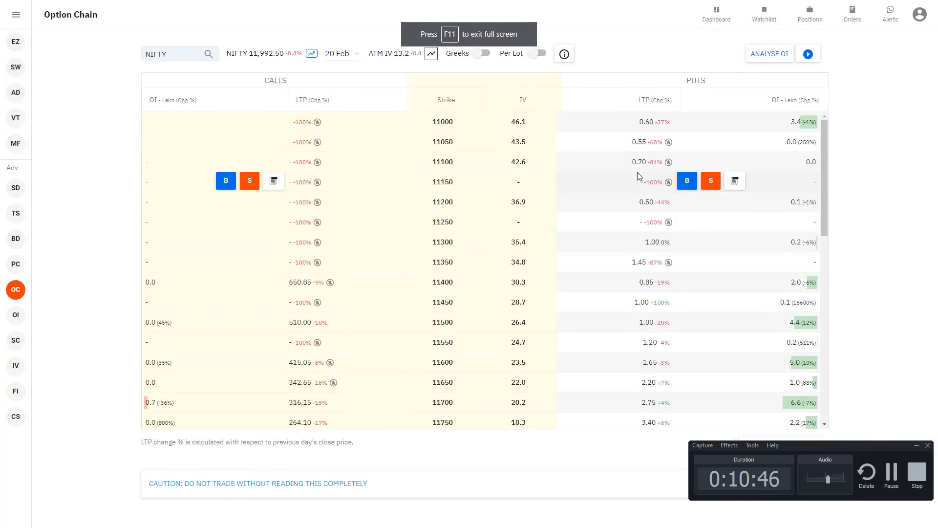
scroll(593, 195, down, 3)
scroll(582, 199, down, 4)
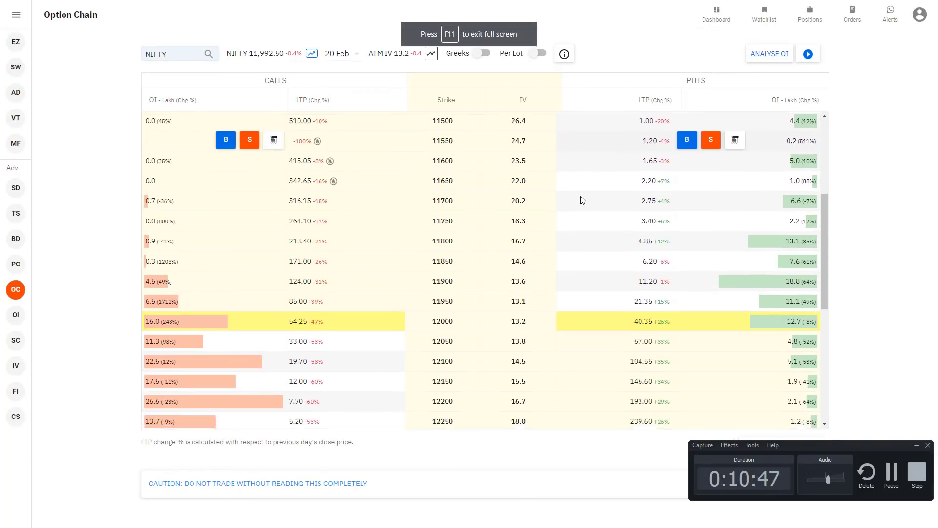
click(916, 445)
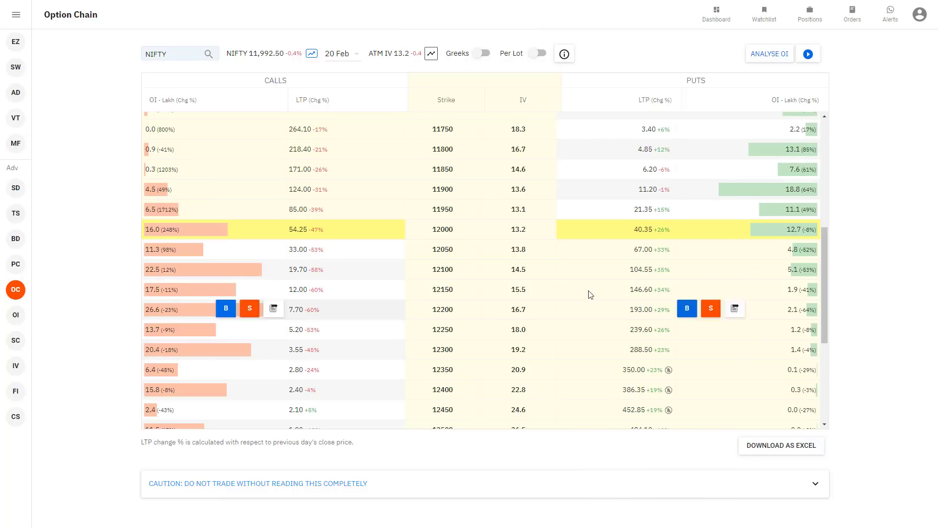
scroll(498, 281, down, 2)
scroll(498, 283, up, 3)
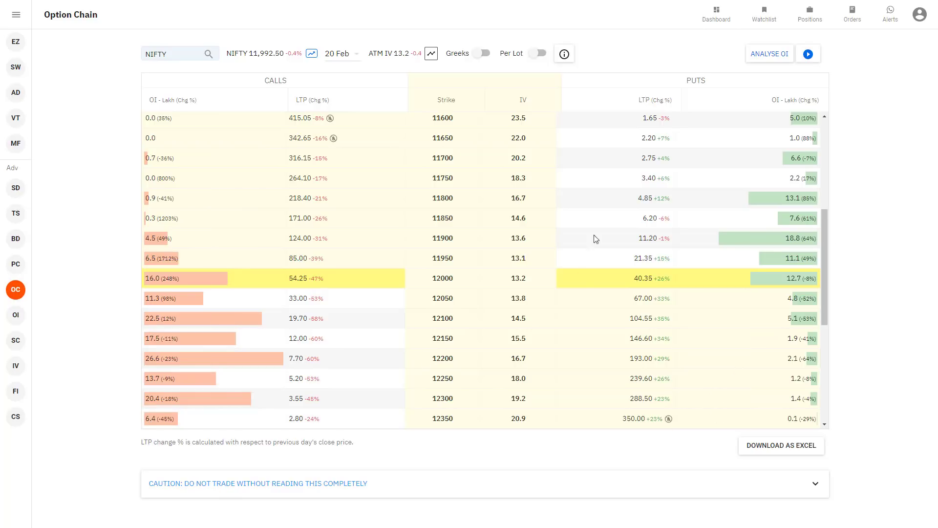
mouse_move(437, 238)
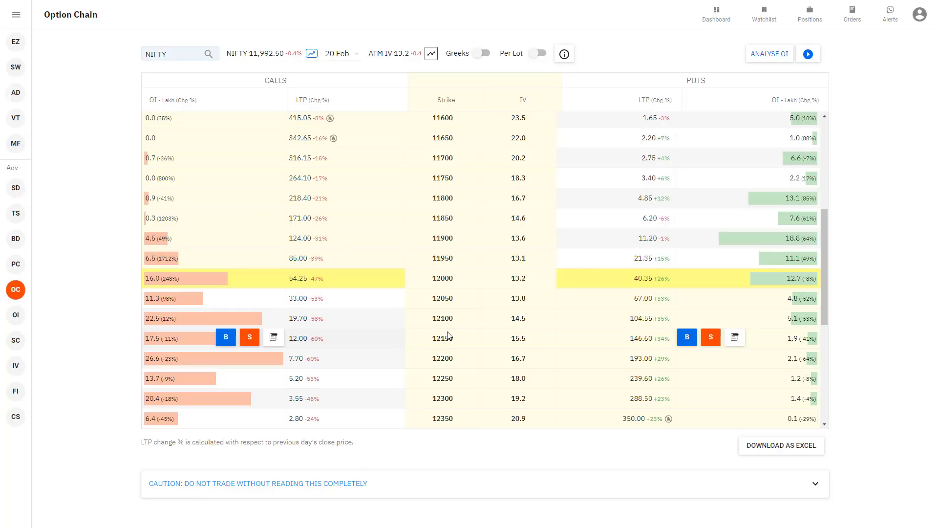
key(alt+Tab)
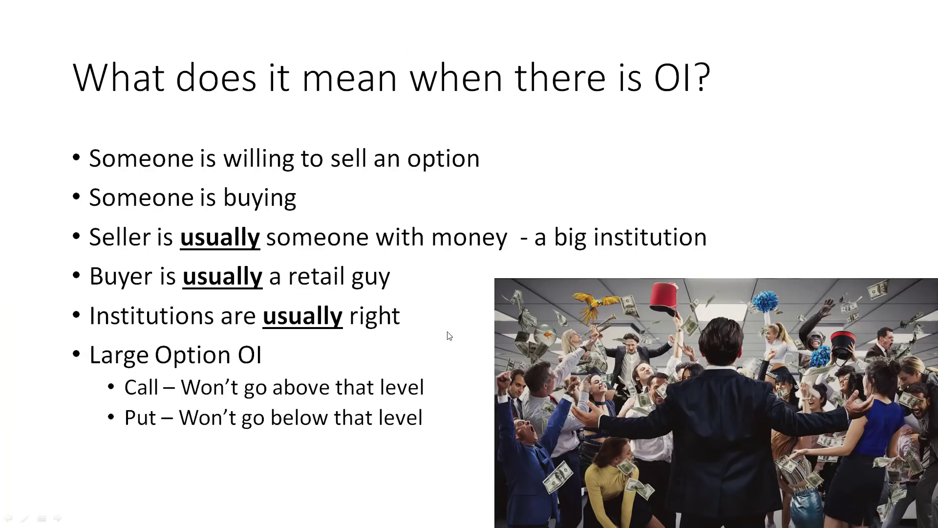
Advance to 'How to read an Option Chain' and reveal the call OI bullets through Resistance
click(449, 336)
click(450, 335)
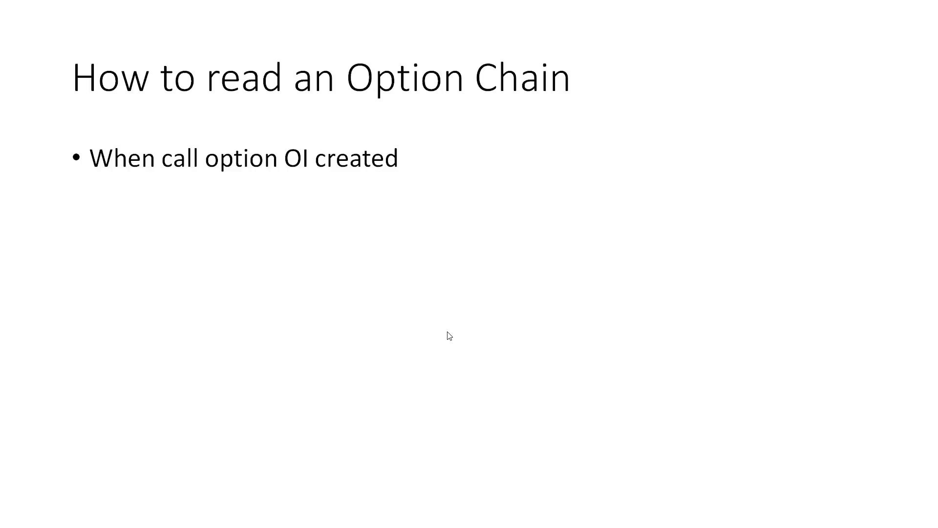
click(449, 336)
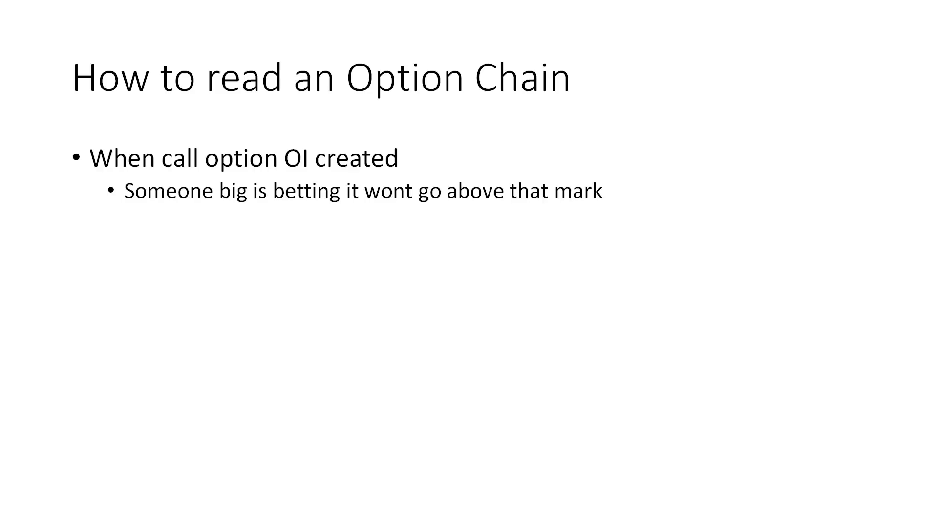
key(Right)
key(Right)
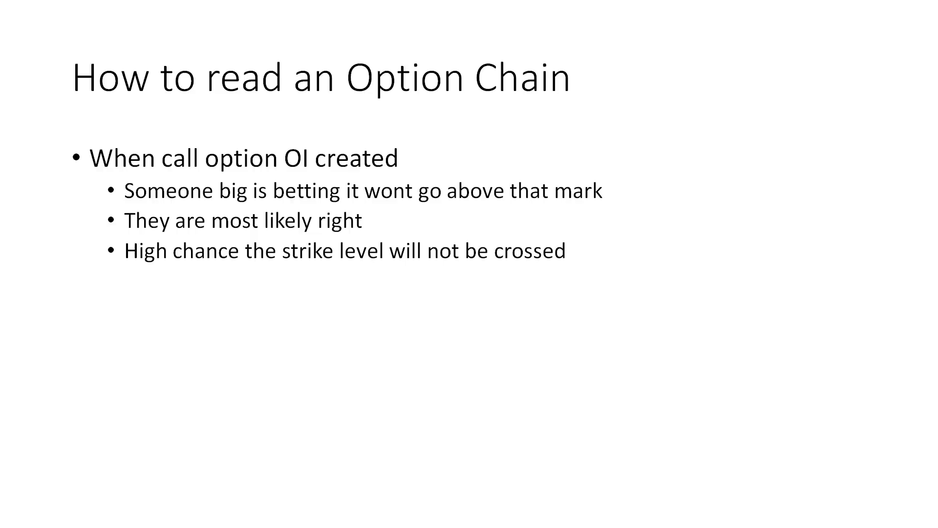
key(alt+Tab)
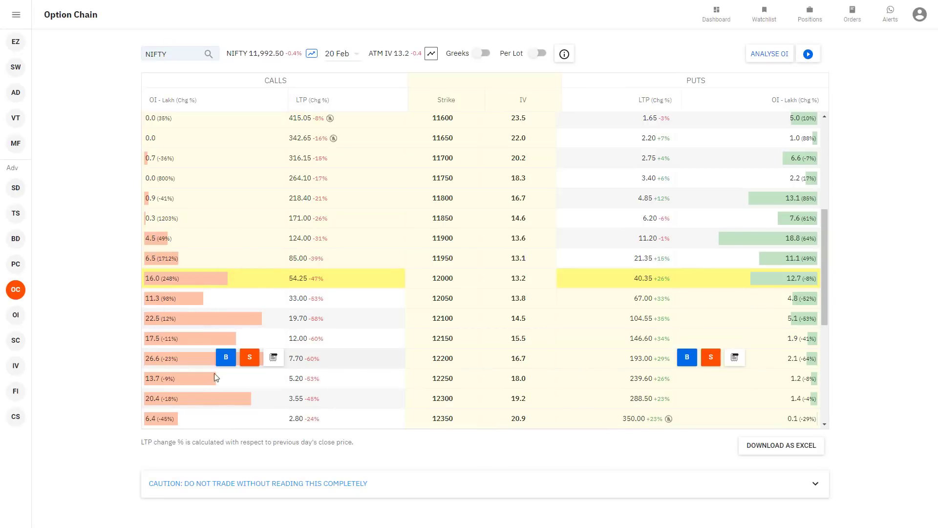
key(alt+Tab)
click(551, 209)
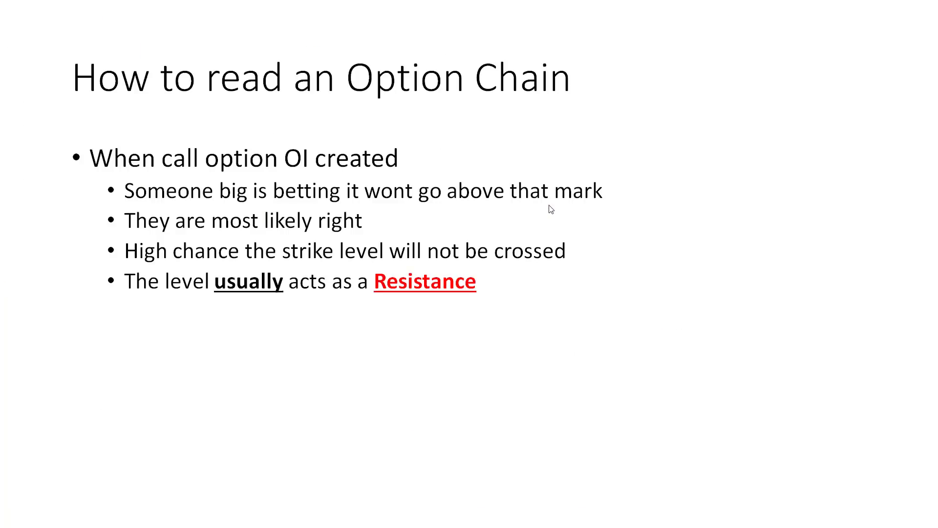
click(551, 209)
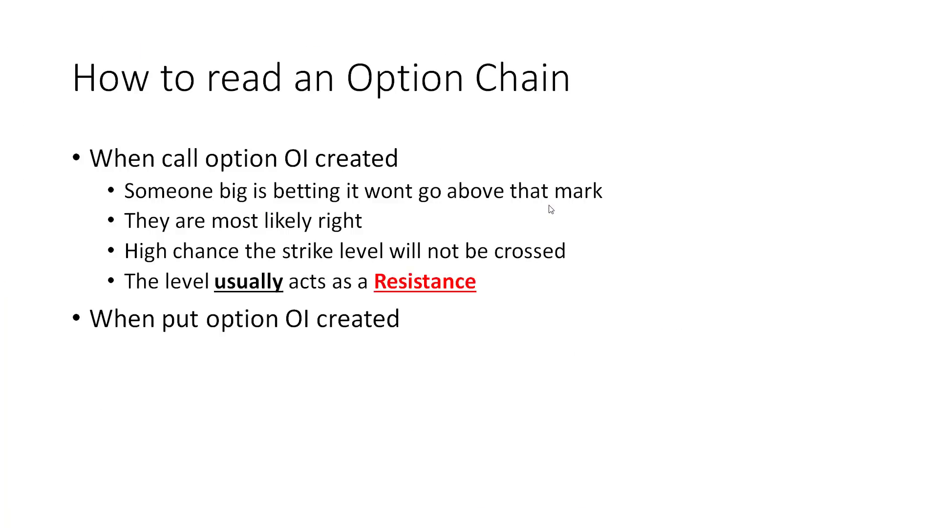
Reveal the put OI bullets through Support and the Call OI/Put OI diagram, then return to the chain
key(alt+Tab)
key(Escape)
click(551, 209)
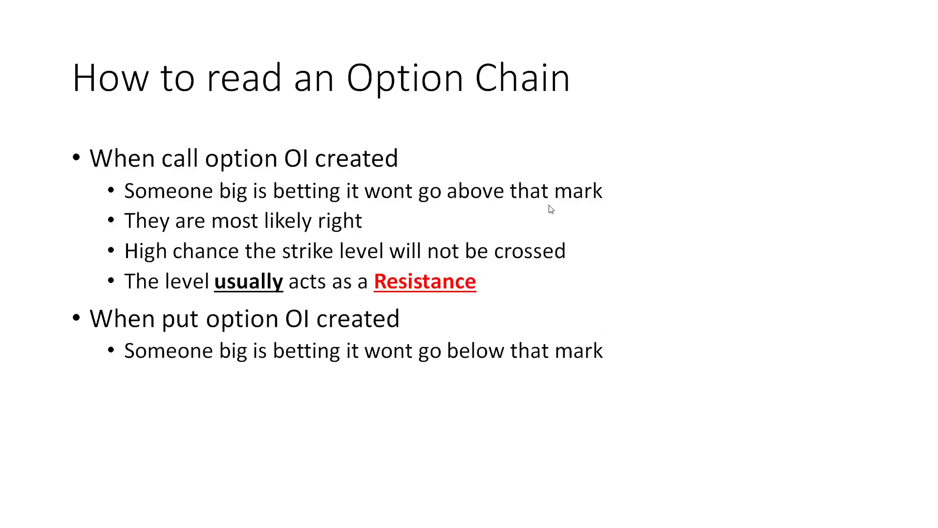
click(551, 209)
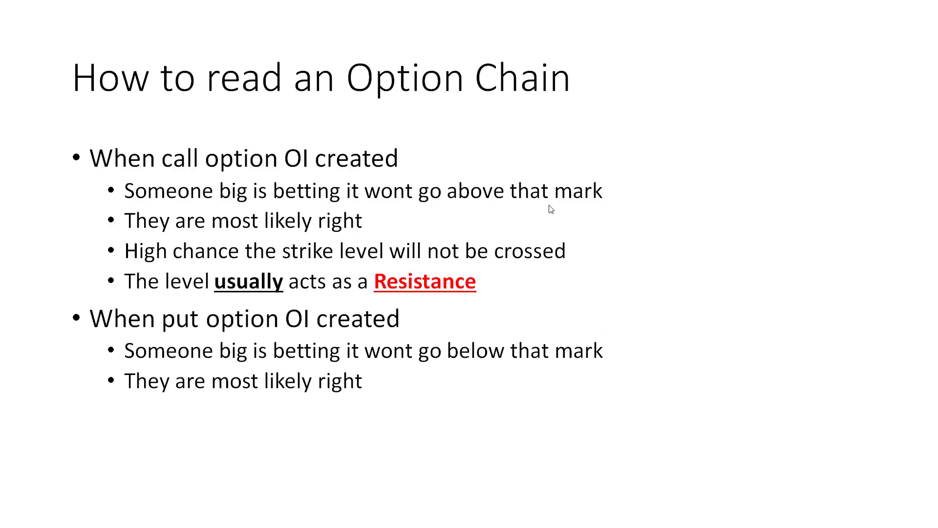
click(552, 209)
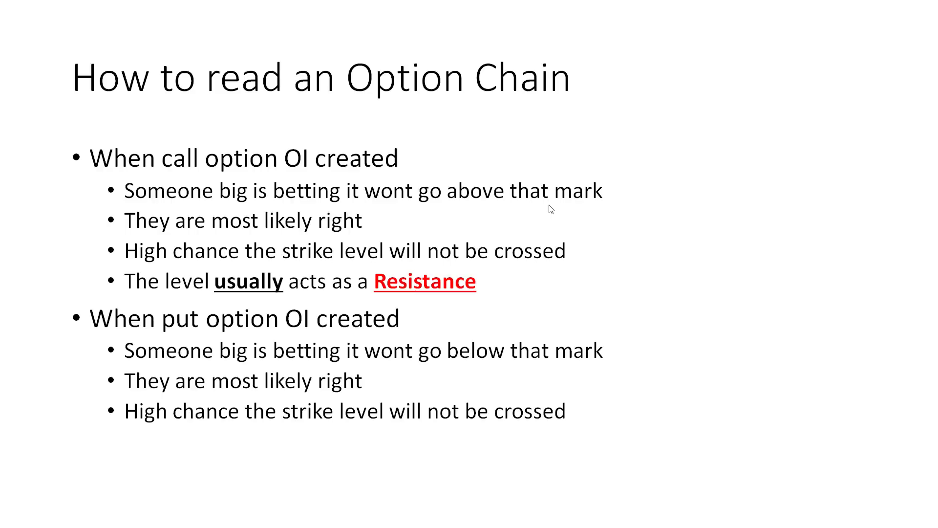
click(551, 209)
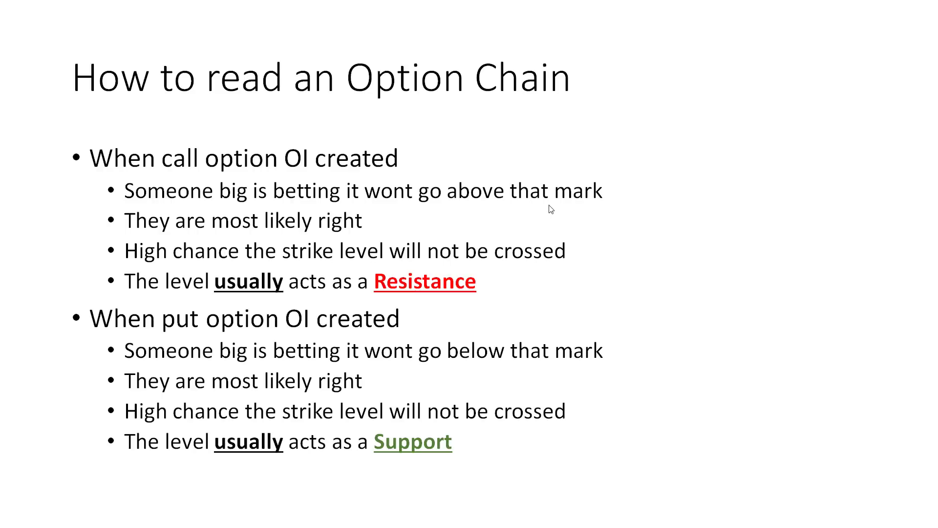
click(551, 209)
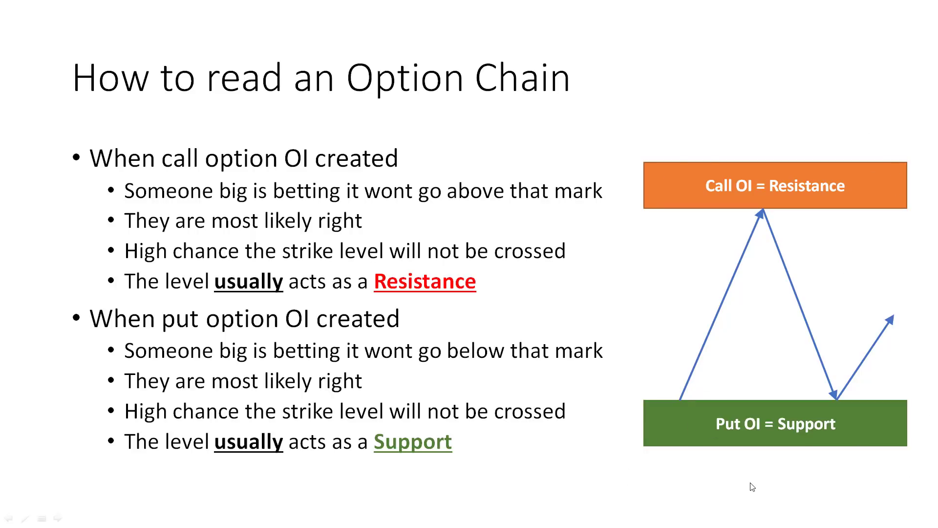
key(alt+Tab)
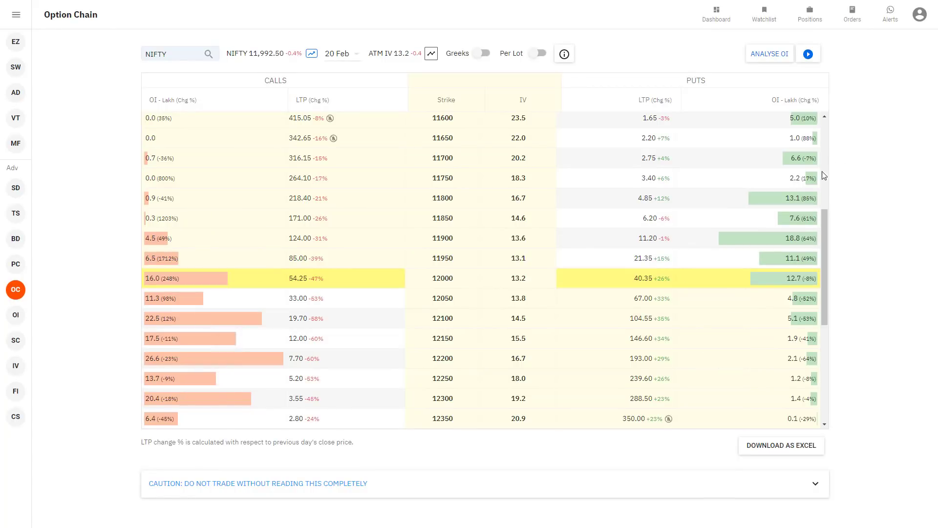
Reveal the remaining bullets on the Support and Resistance Zones slide, then return to the option chain
mouse_move(721, 236)
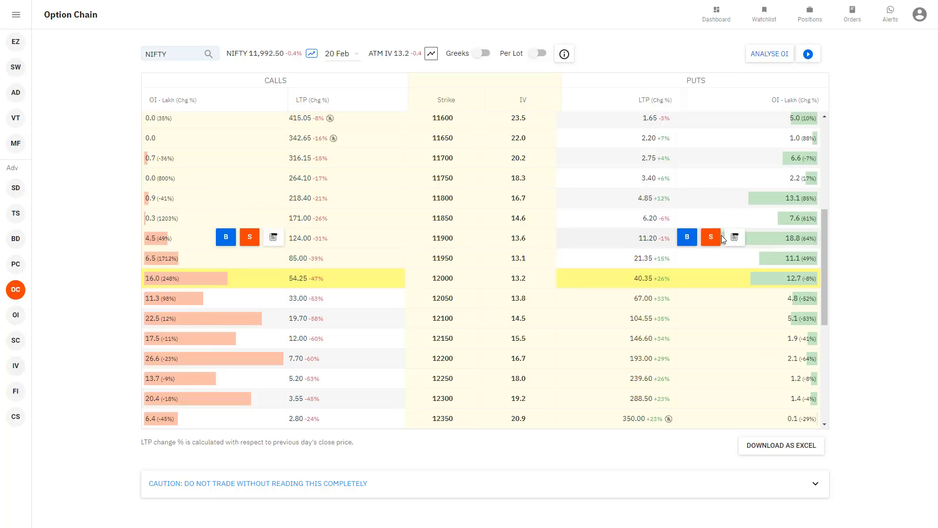
key(alt+Tab)
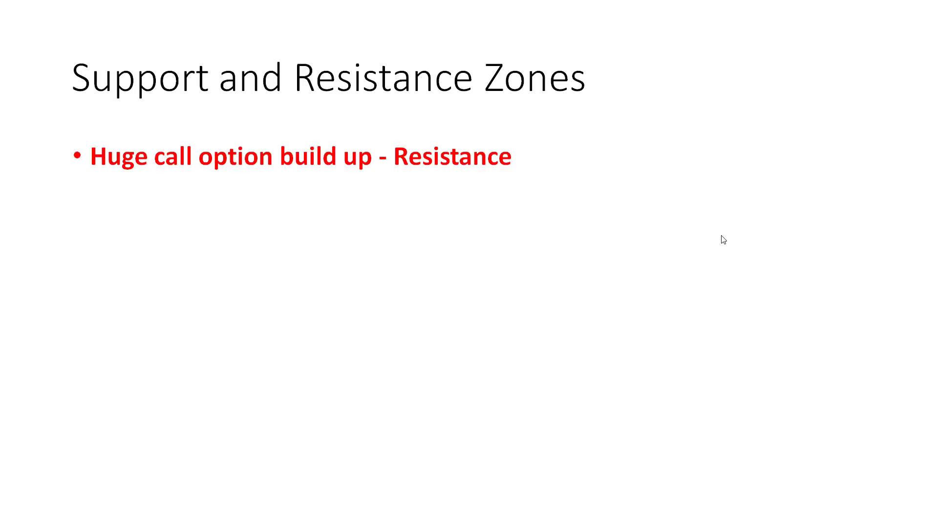
key(Right)
key(Right)
key(Right)
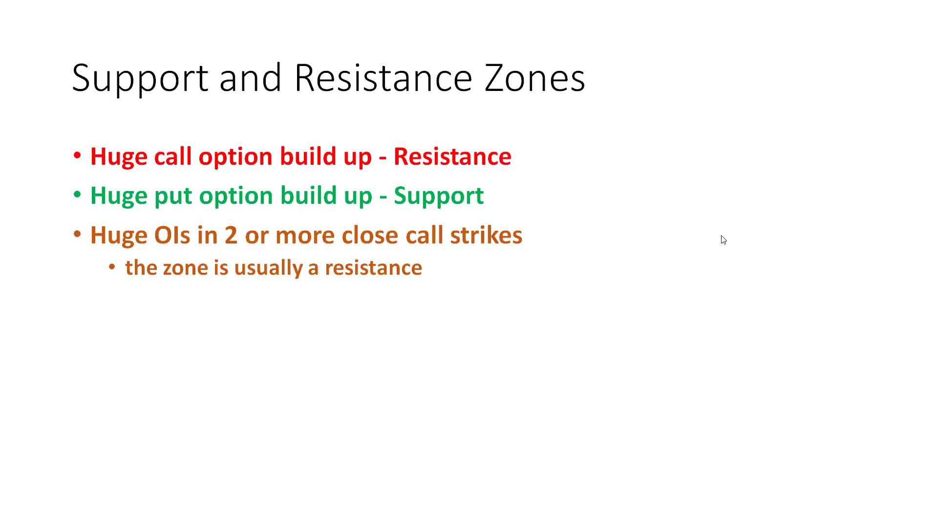
key(alt+Tab)
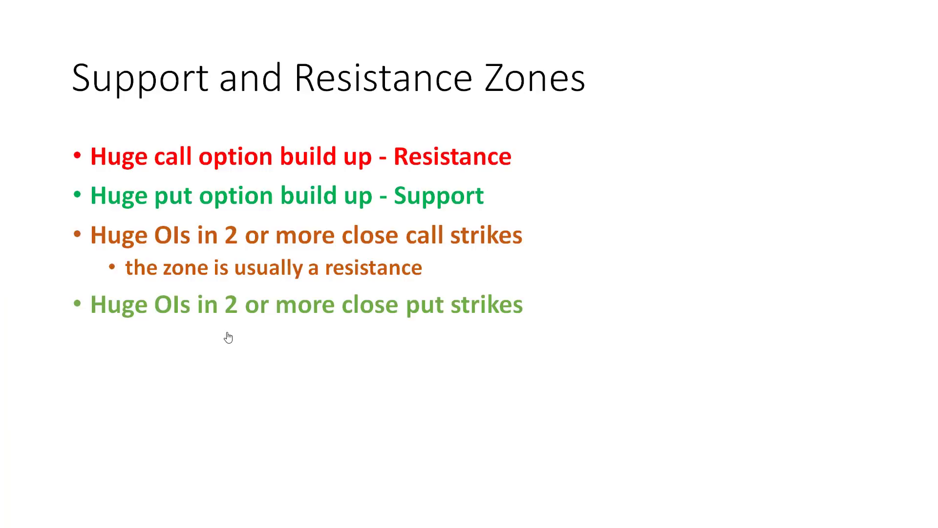
Advance the slideshow to 'Some Real Examples' and go back to the NIFTY 20 Feb chain
key(alt+Tab)
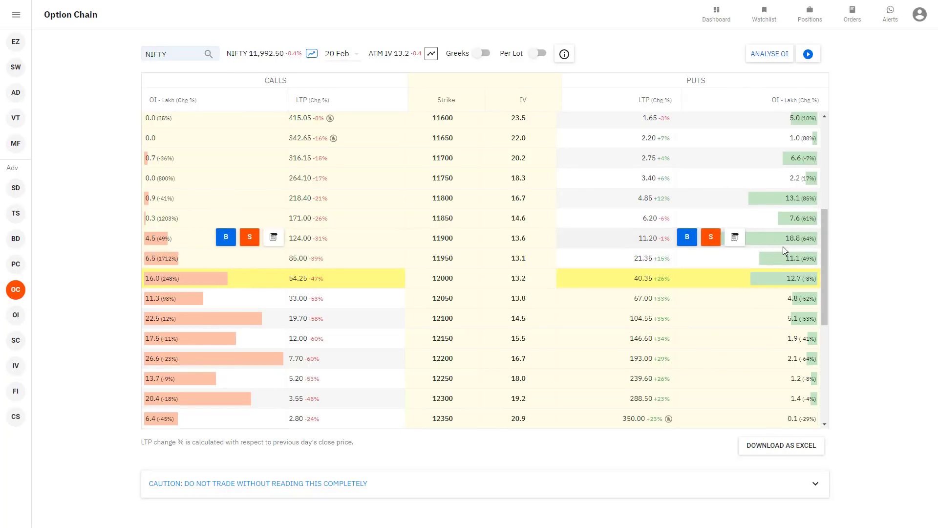
key(alt+Tab)
key(Right)
key(Right)
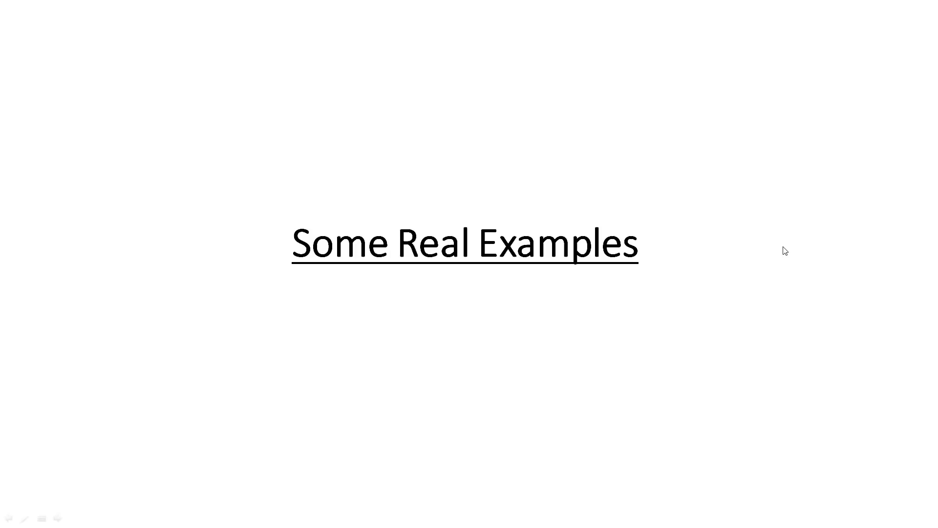
key(Left)
key(Right)
key(alt+Tab)
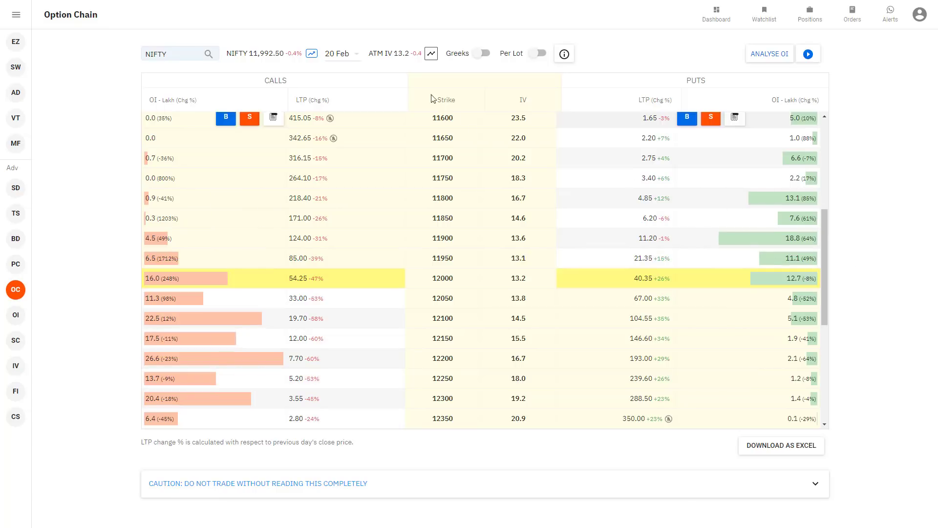
click(341, 54)
Switch NIFTY to 27 Feb and check OI near 12000: call peak 12200, put peak 12000
click(348, 70)
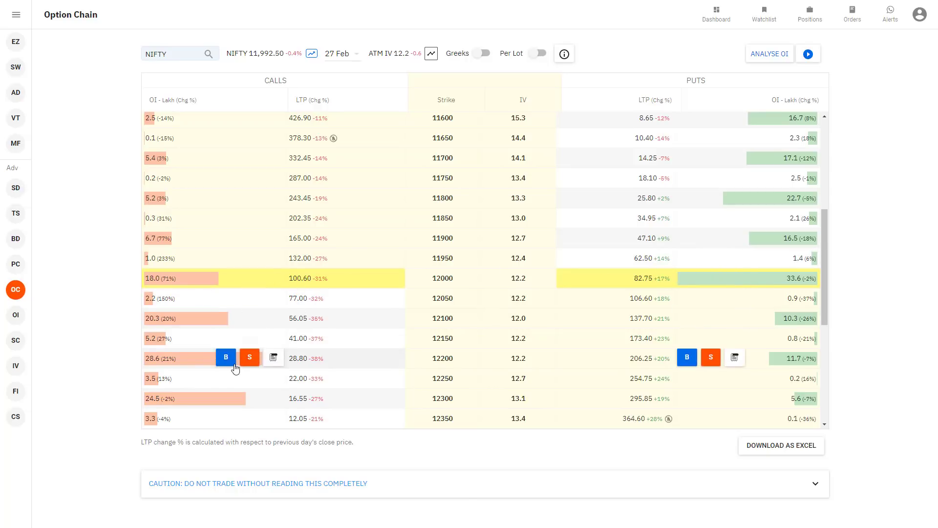
scroll(308, 364, down, 1)
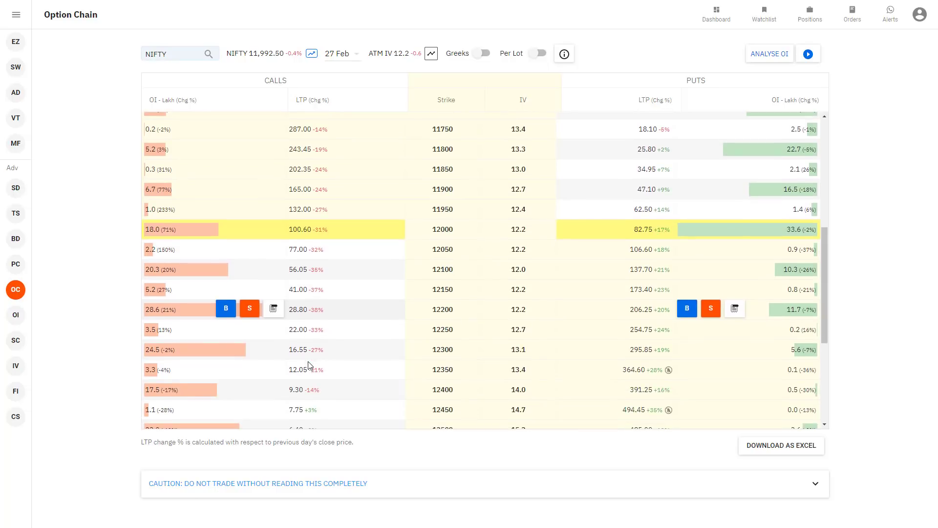
scroll(324, 309, up, 2)
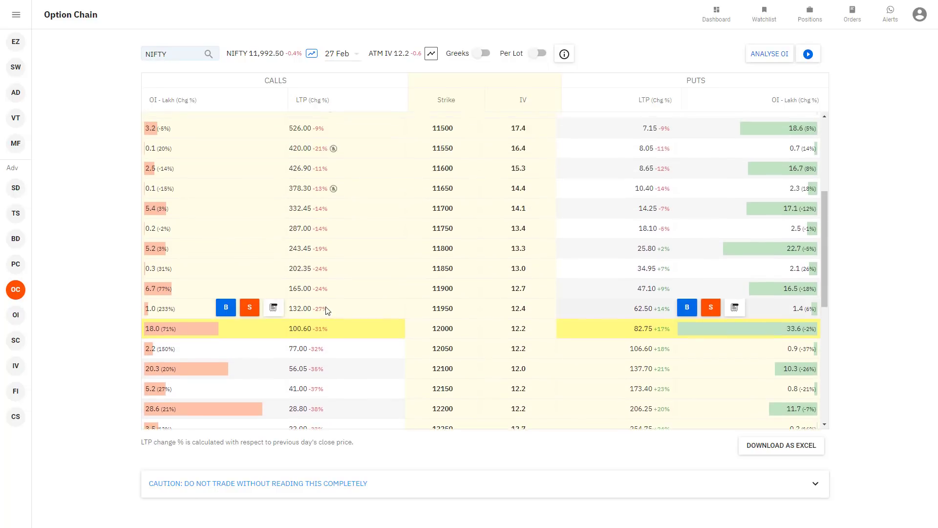
scroll(325, 311, up, 2)
scroll(326, 311, down, 4)
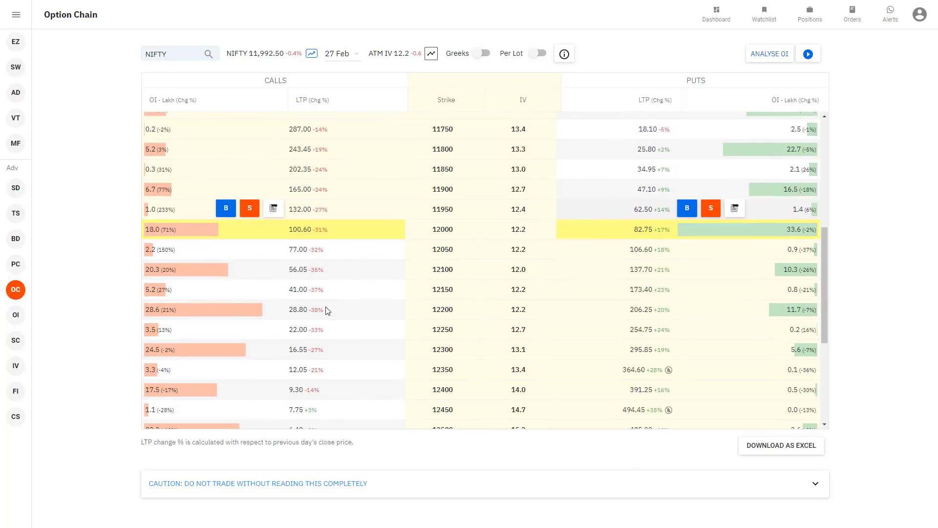
scroll(324, 310, up, 4)
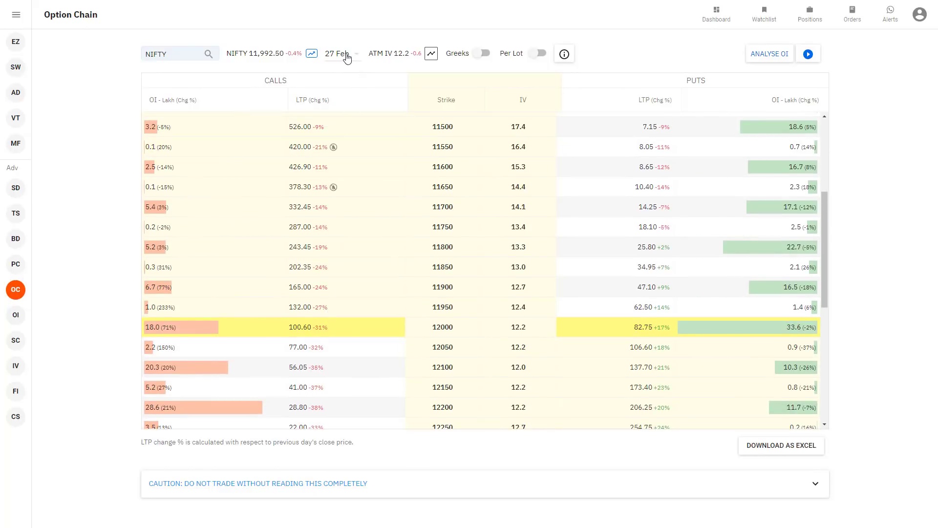
Compare the NIFTY chain on the 05 Mar expiry, then switch back to 20 Feb
click(346, 58)
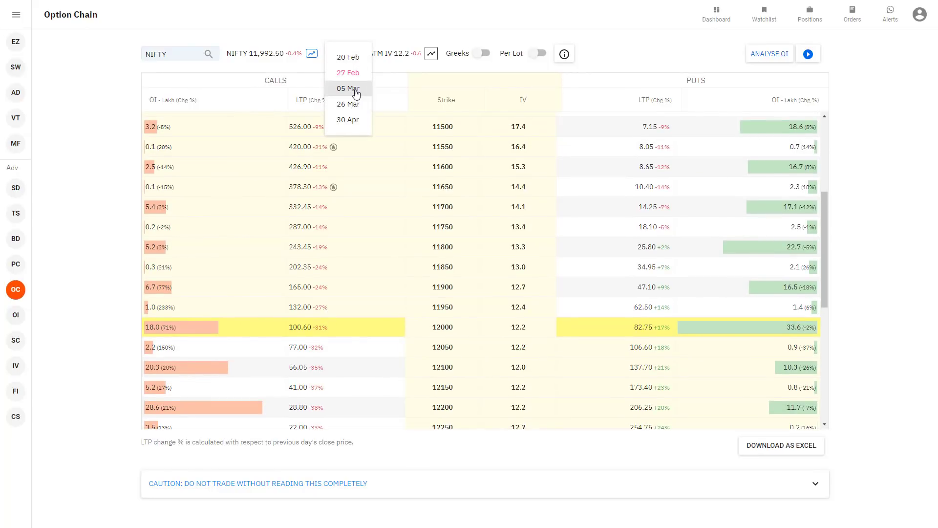
click(356, 95)
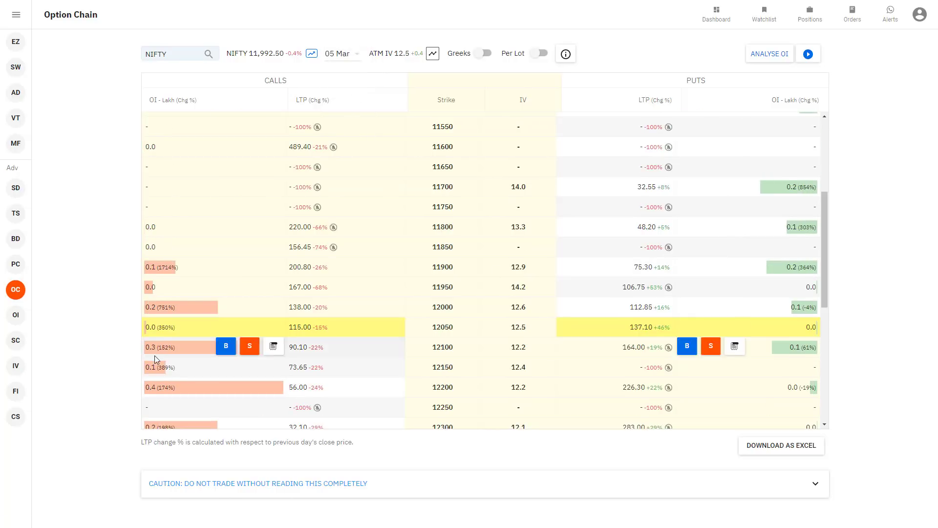
scroll(172, 350, down, 1)
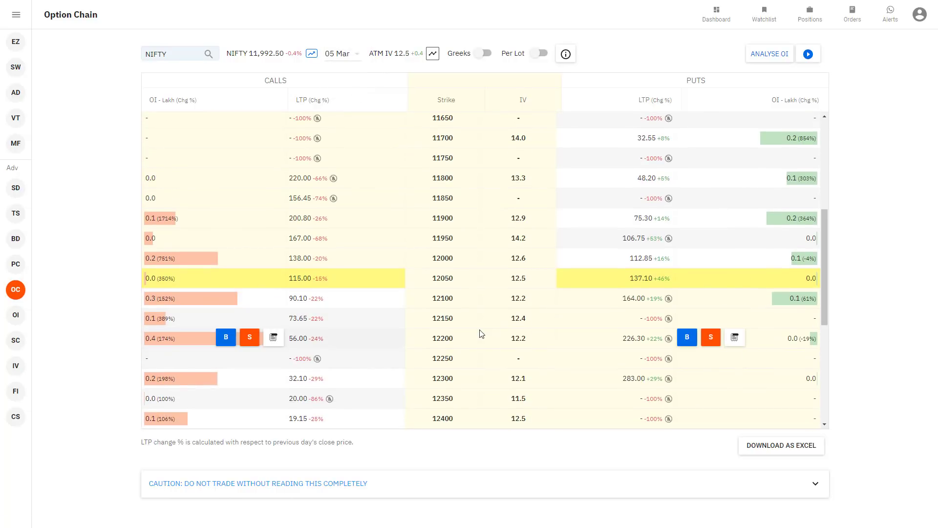
scroll(482, 334, up, 1)
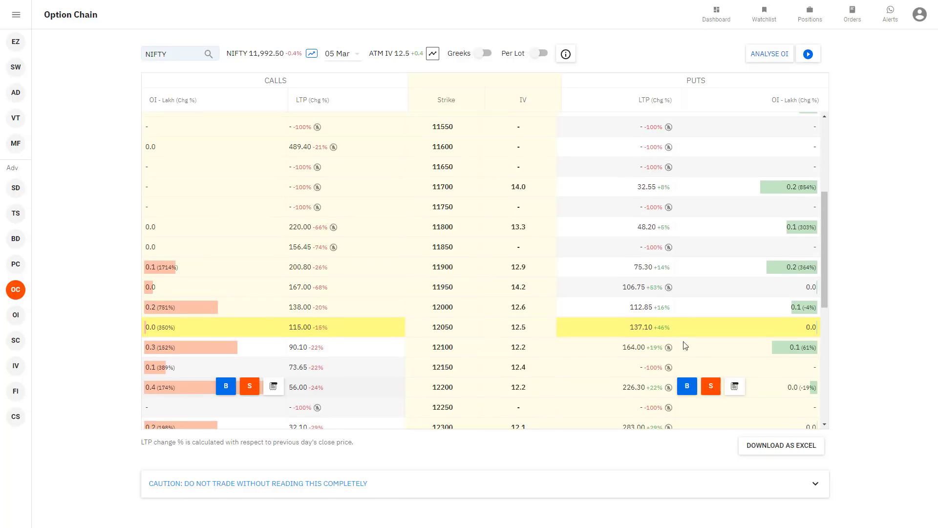
click(346, 58)
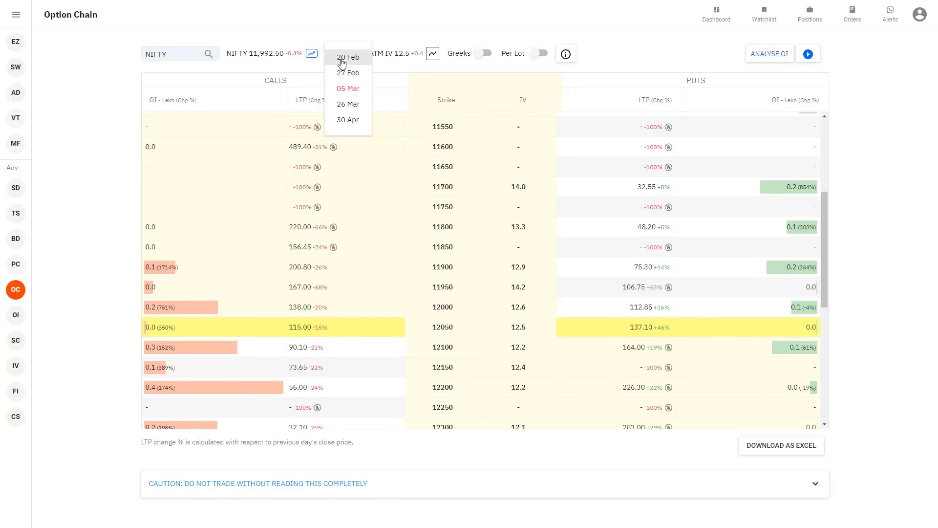
click(342, 55)
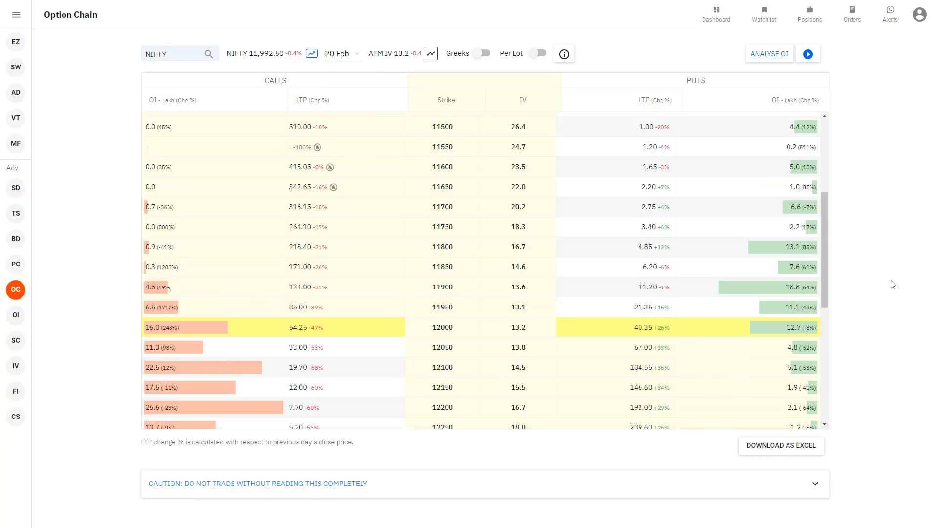
View 05 Mar again, then settle the NIFTY chain on 26 Mar and scroll its OI
click(347, 62)
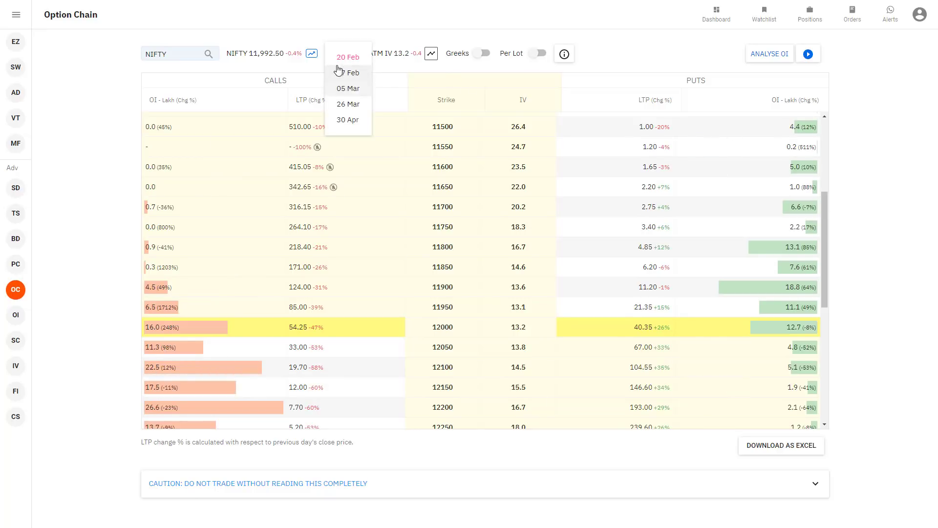
click(347, 88)
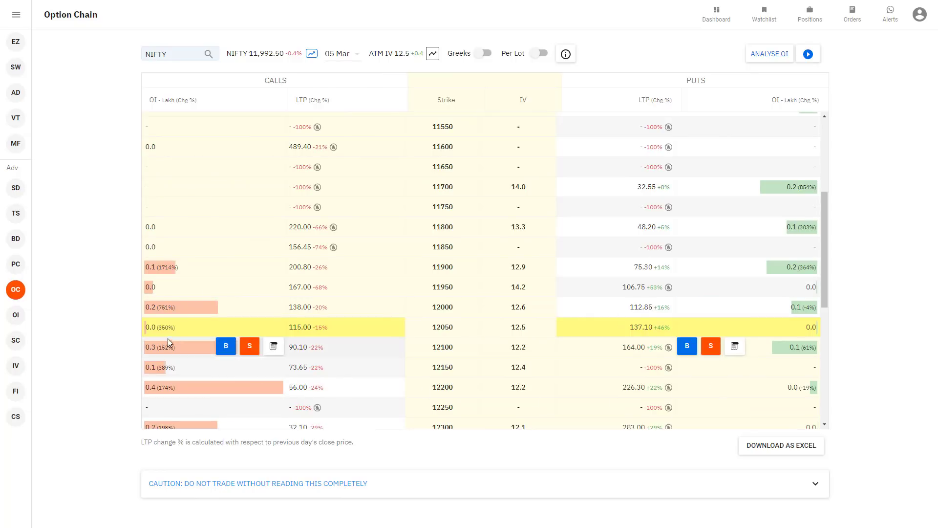
scroll(499, 244, down, 1)
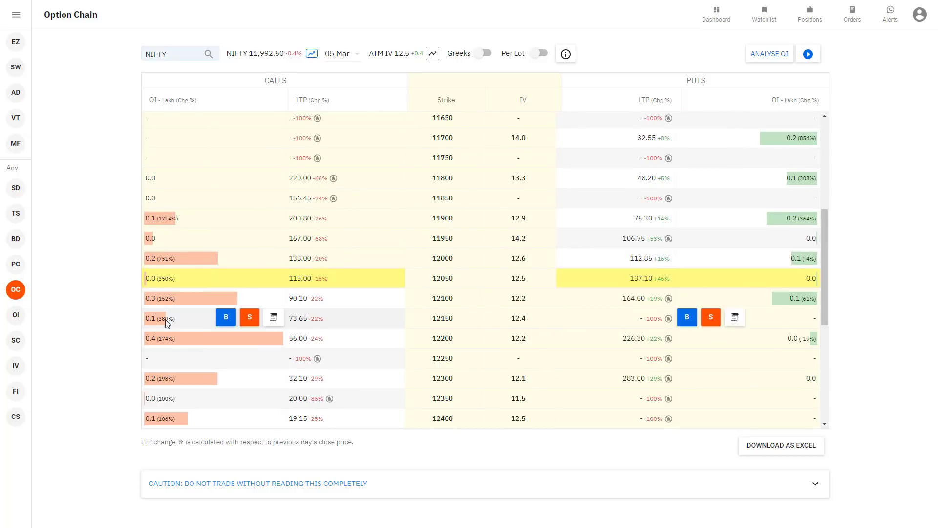
click(344, 54)
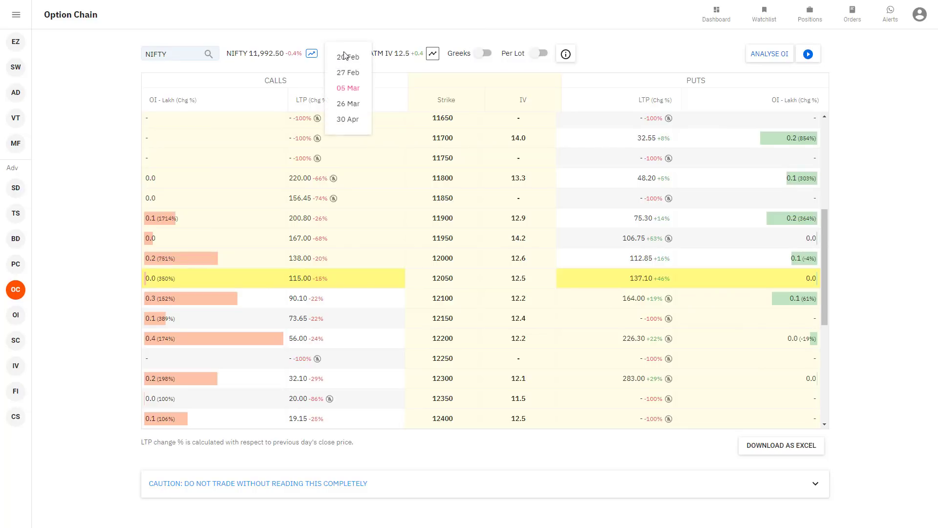
click(346, 105)
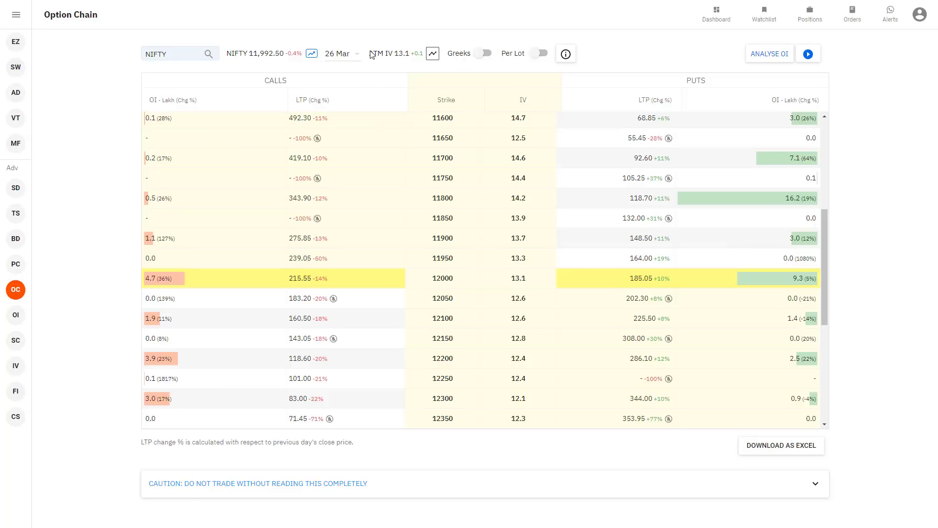
click(344, 57)
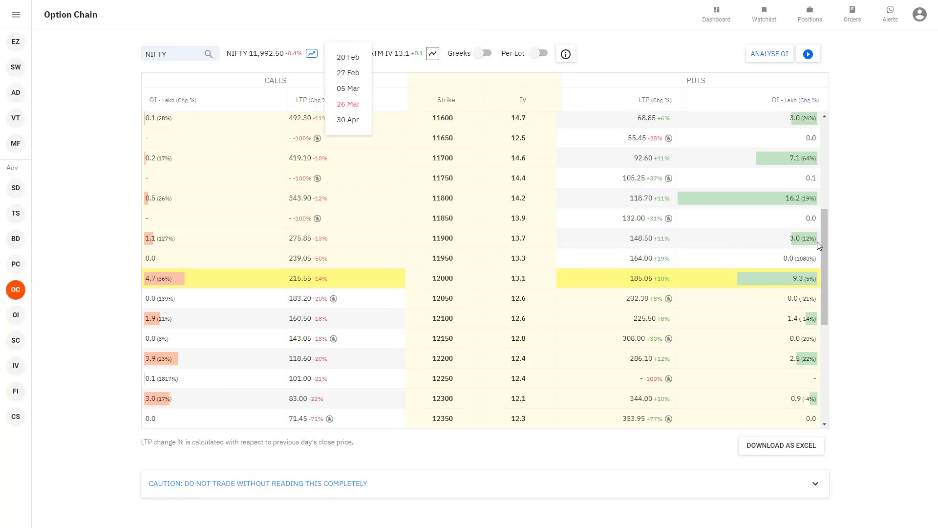
click(485, 196)
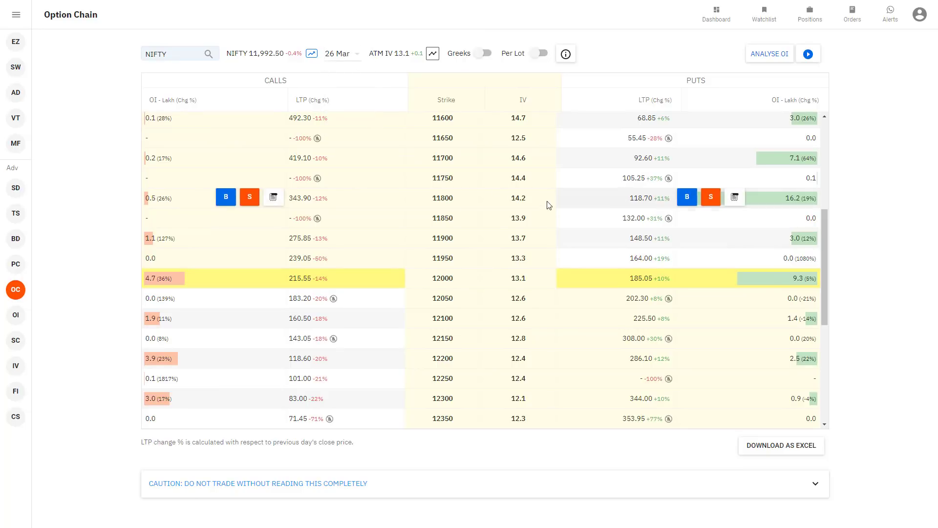
scroll(159, 322, down, 2)
scroll(159, 328, down, 2)
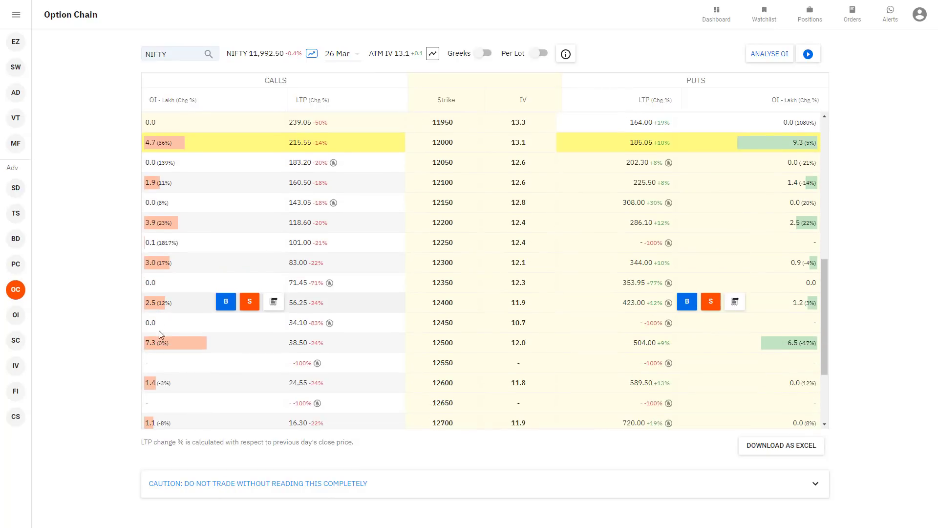
scroll(159, 323, up, 6)
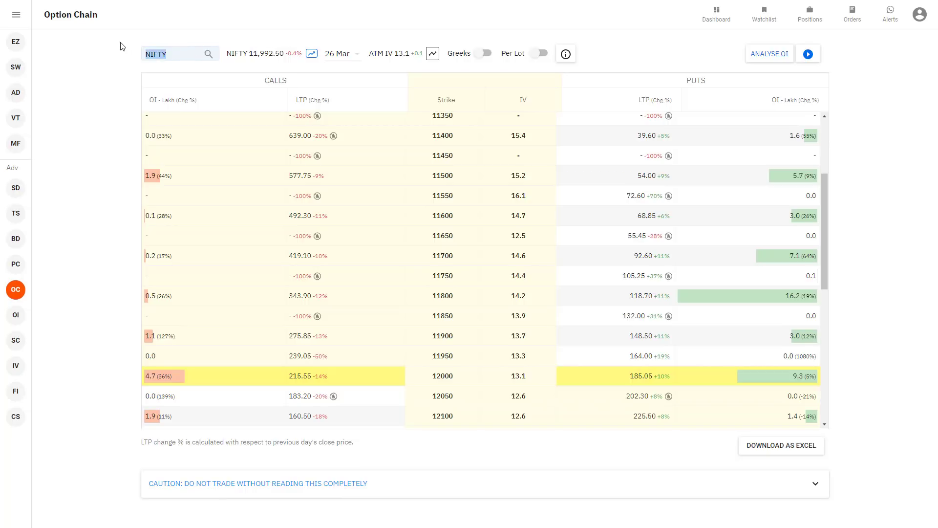
Load the BANKNIFTY option chain and scroll through its strikes
text(BANKNIFTY)
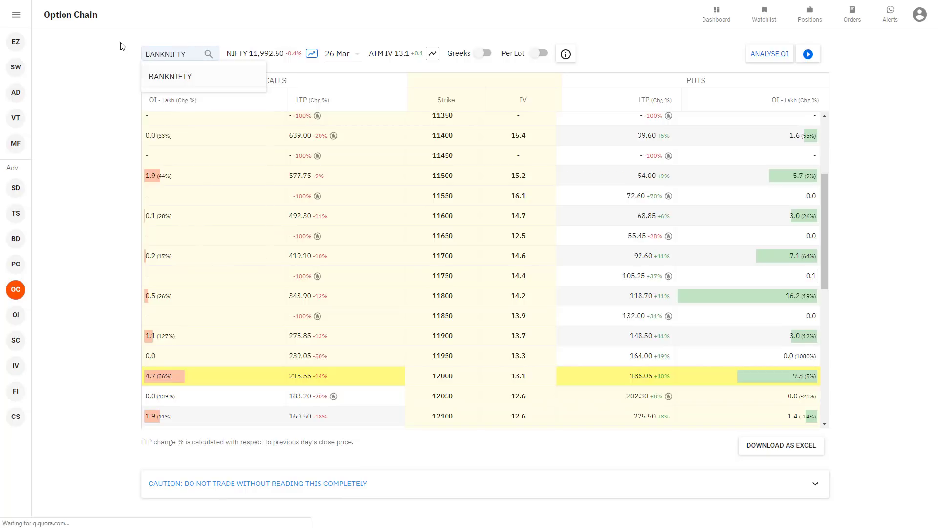
key(Return)
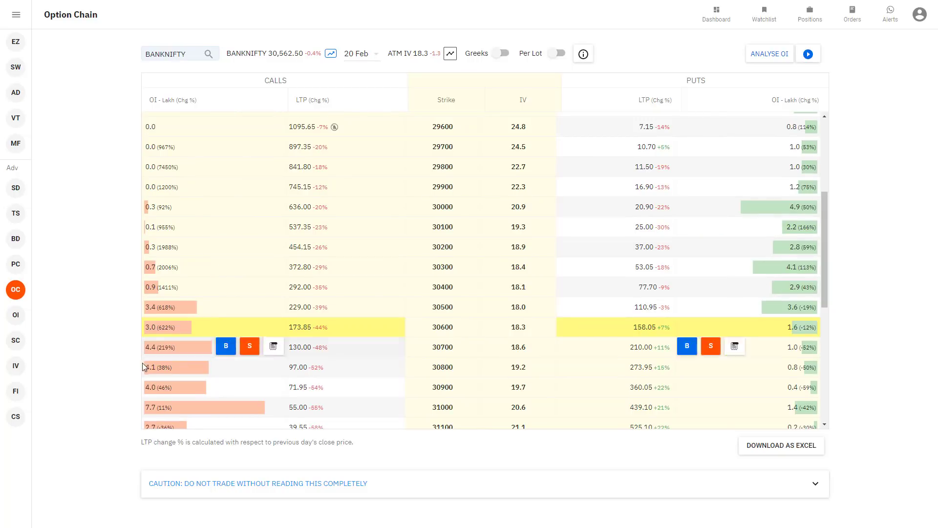
scroll(190, 313, down, 2)
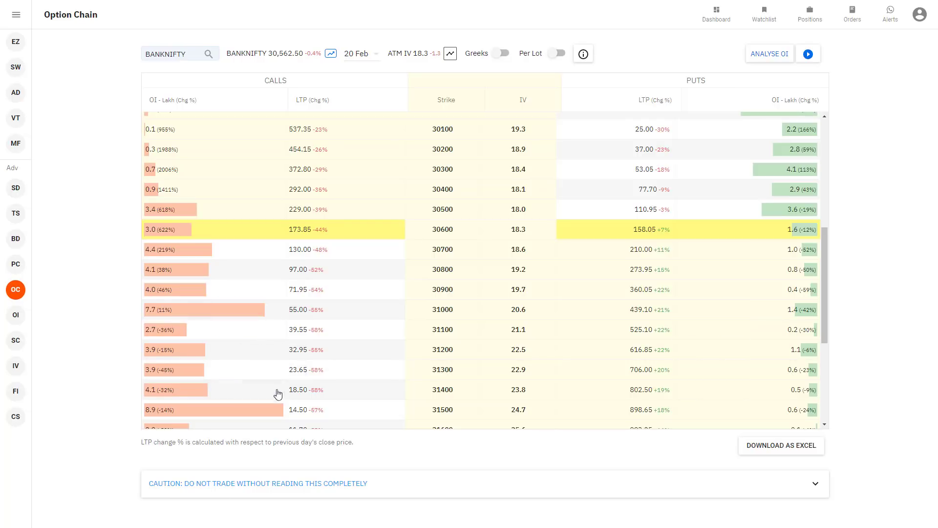
scroll(277, 390, up, 1)
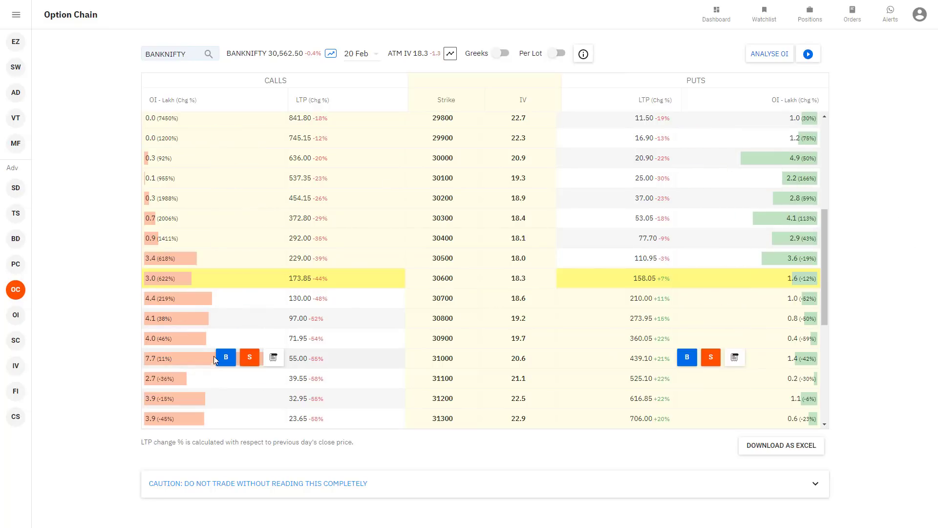
Step the BANKNIFTY chain through the 27 Feb, 05 Mar and 26 Mar expiries
click(364, 54)
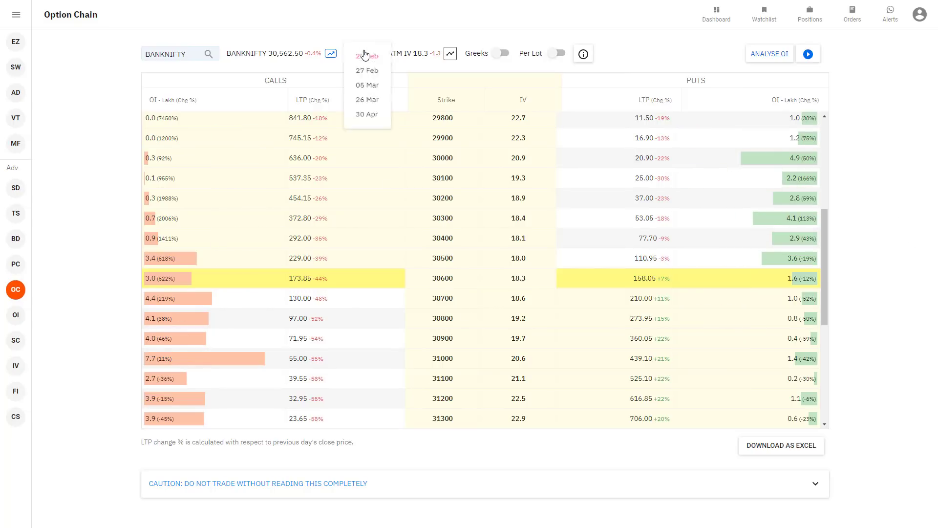
click(370, 73)
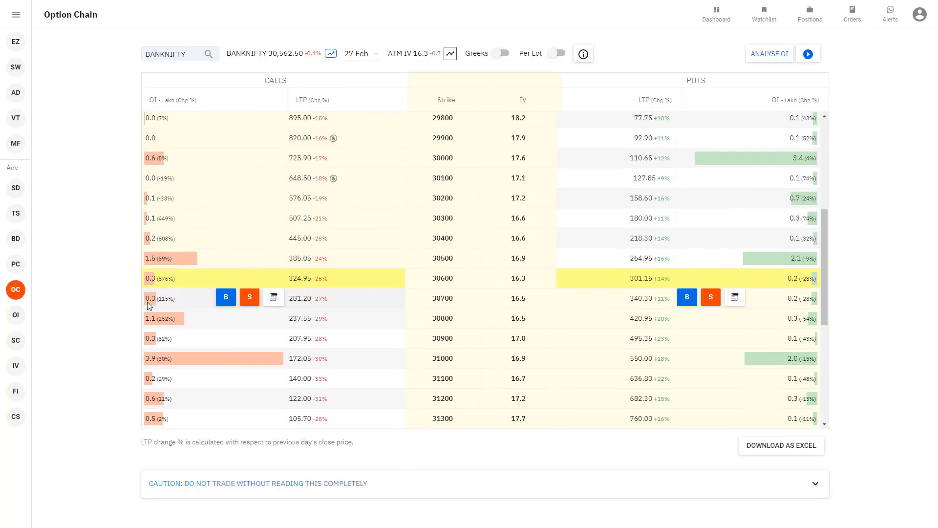
scroll(448, 157, up, 1)
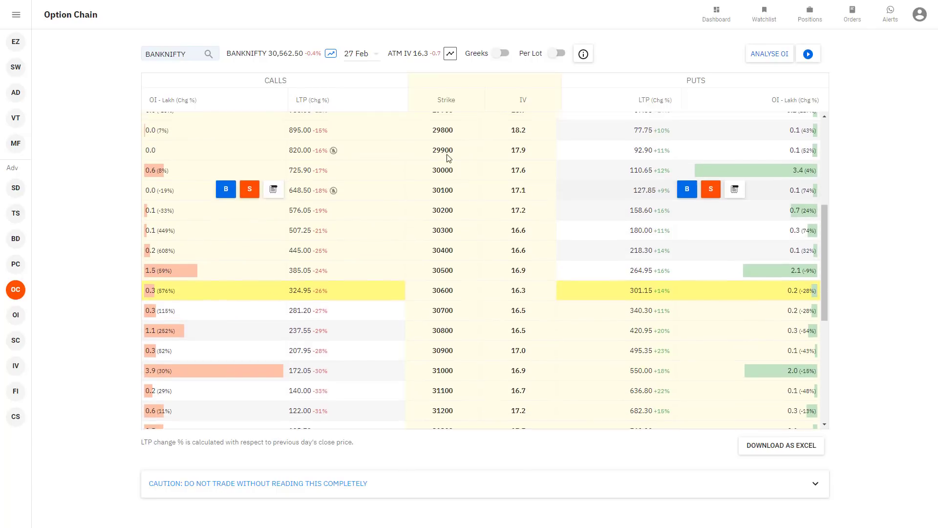
scroll(448, 158, up, 3)
click(348, 52)
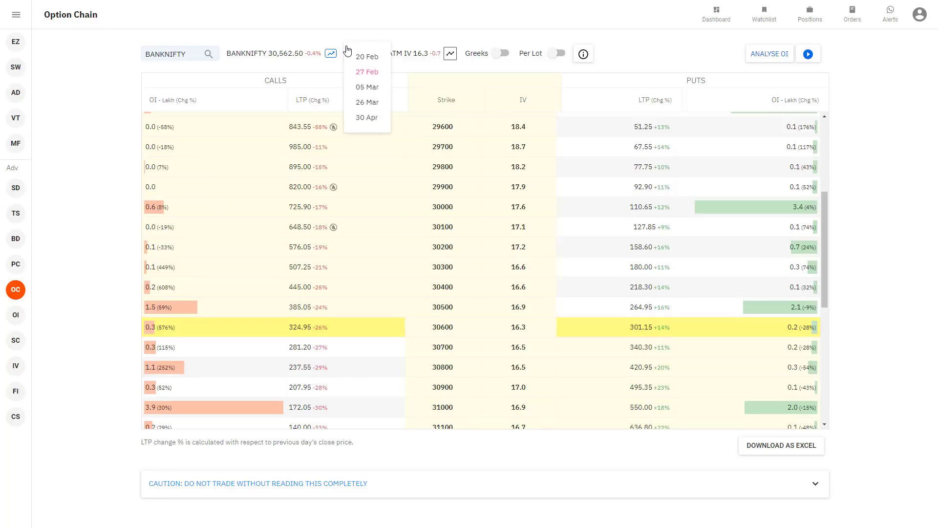
click(360, 88)
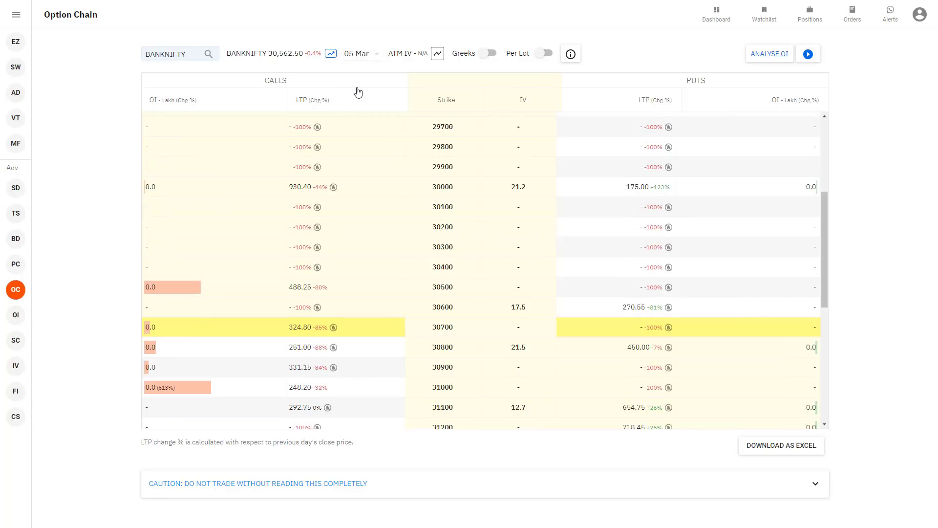
scroll(321, 240, down, 4)
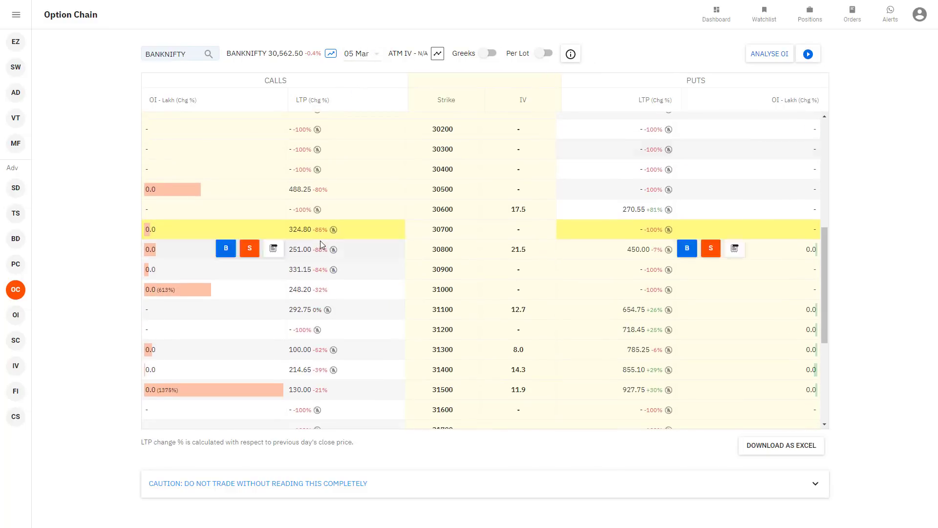
click(367, 53)
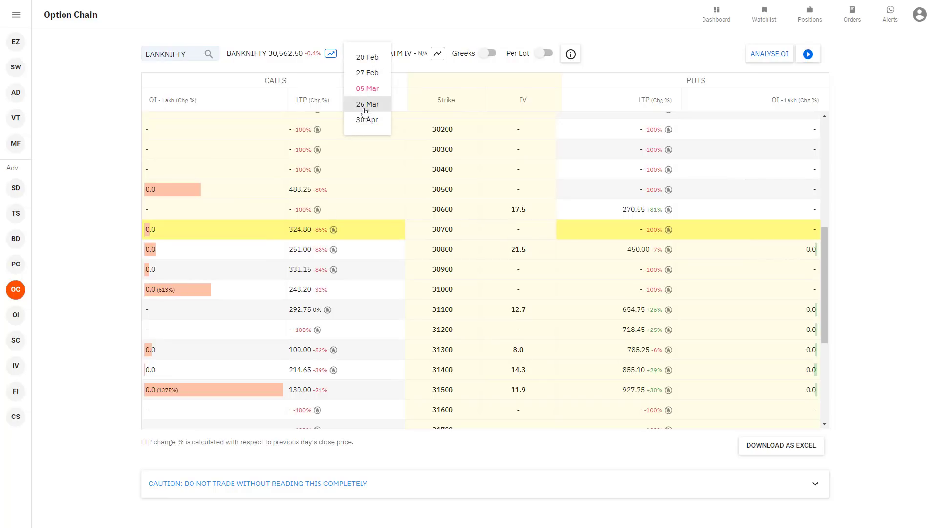
click(366, 104)
scroll(397, 234, down, 2)
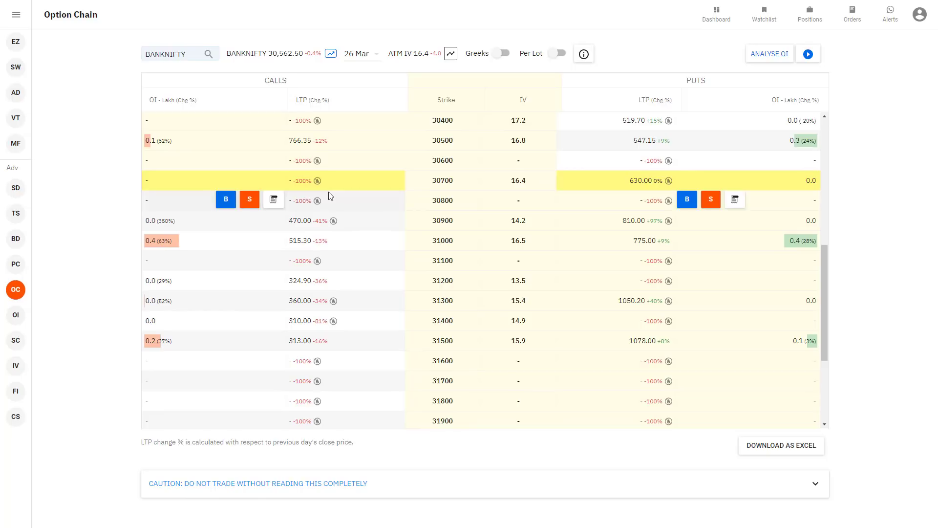
scroll(653, 257, up, 3)
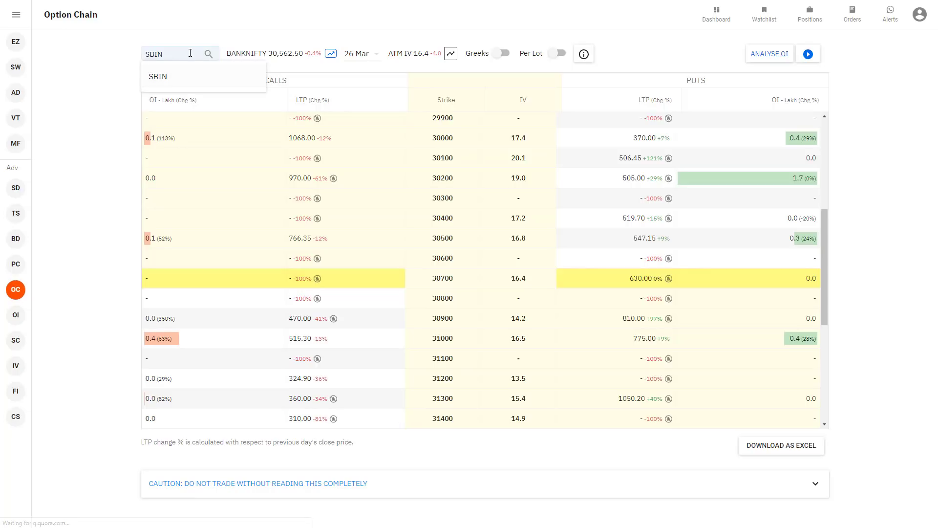
Load the SBIN option chain and look over its strikes
key(Return)
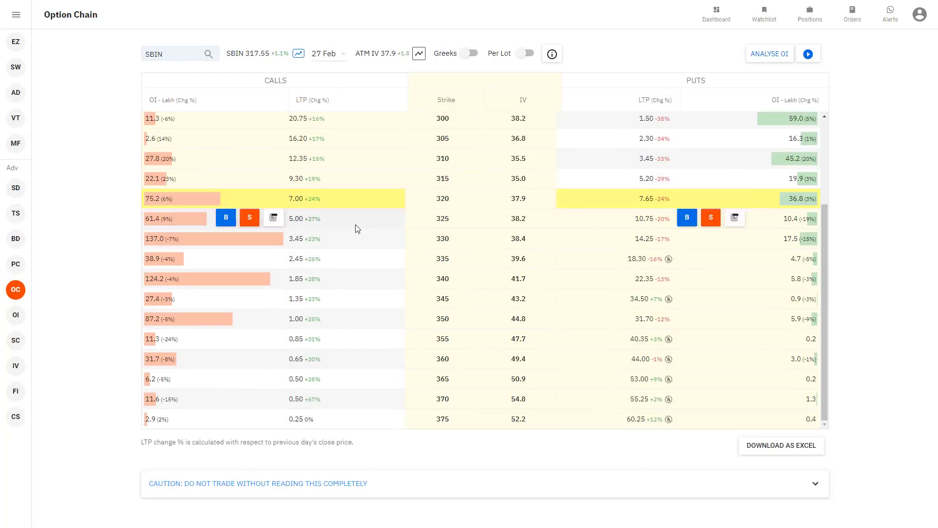
scroll(355, 225, up, 2)
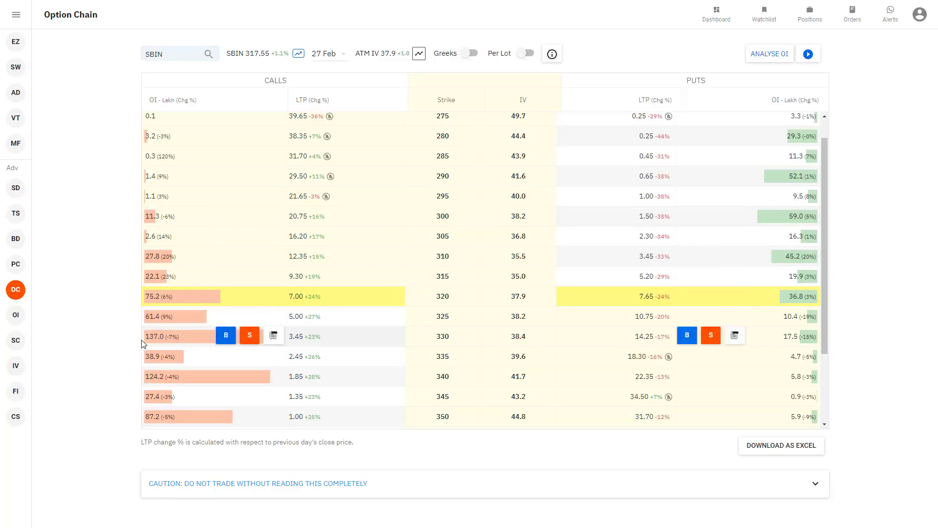
mouse_move(225, 357)
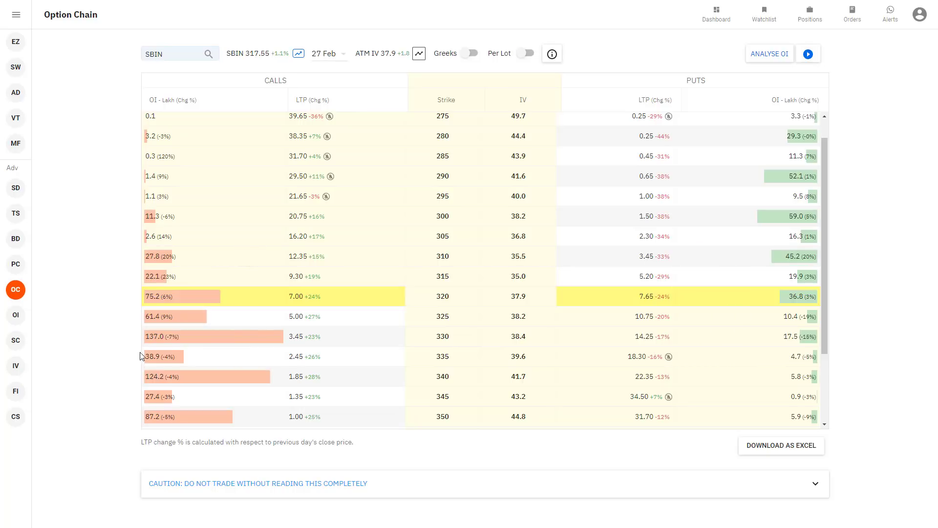
mouse_move(183, 333)
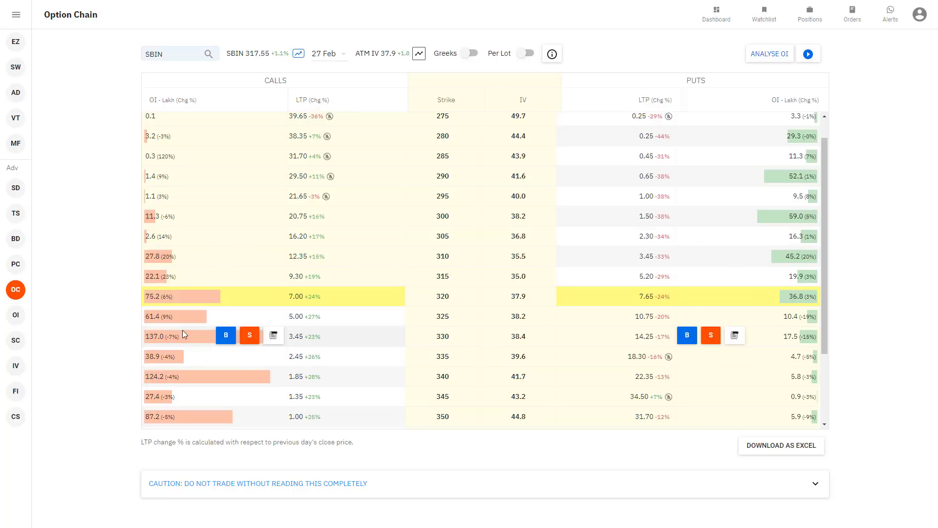
mouse_move(327, 353)
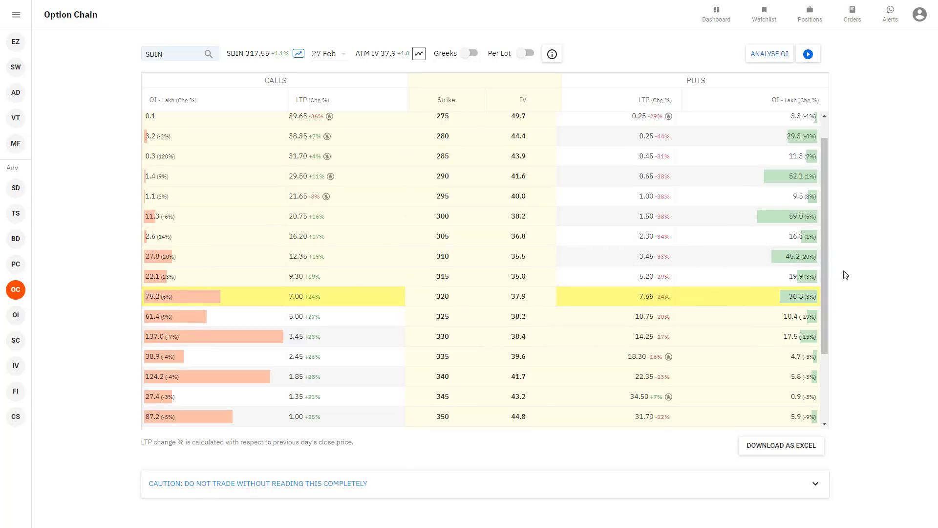
scroll(757, 293, down, 1)
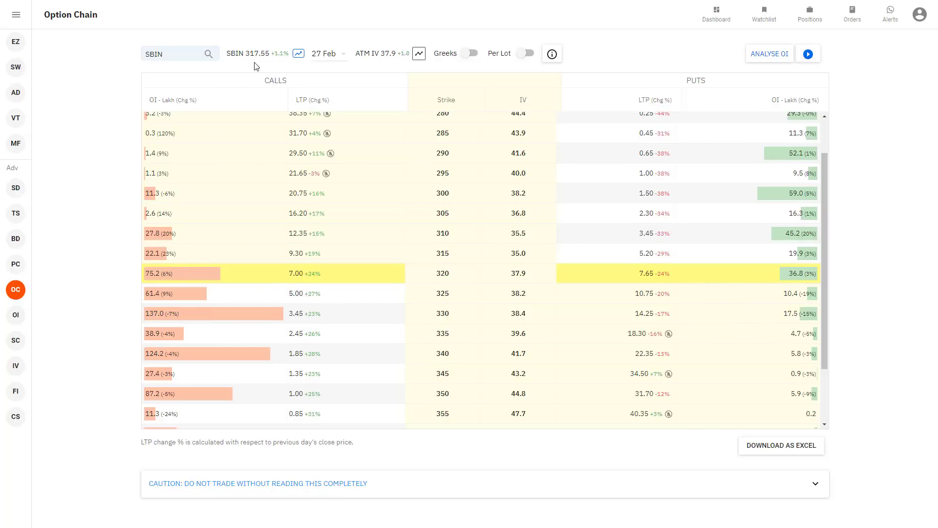
Switch SBIN between the 26 Mar and 27 Feb expiries, ending on 30 Apr
click(324, 53)
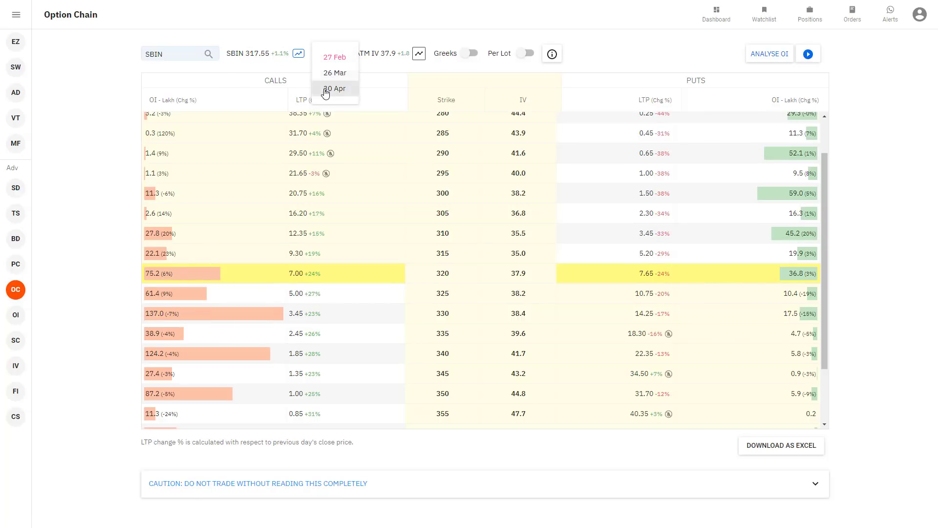
click(335, 73)
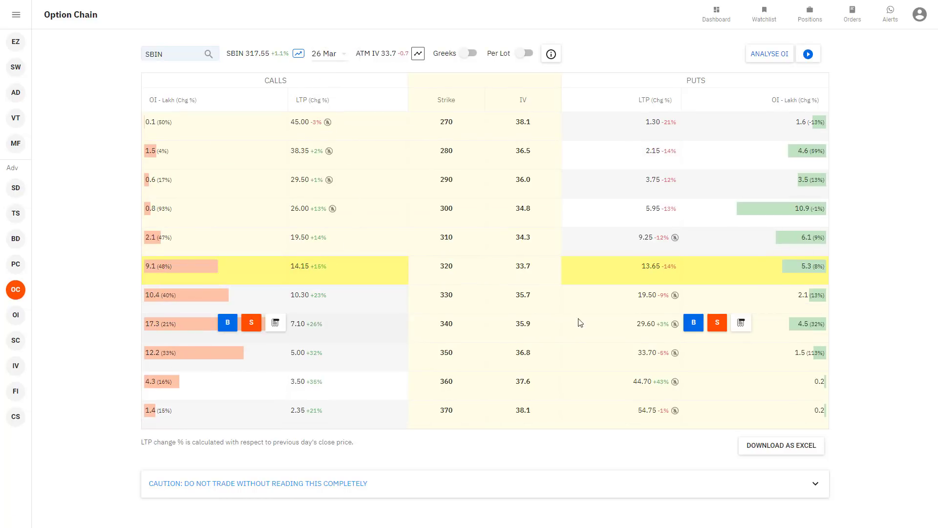
click(317, 54)
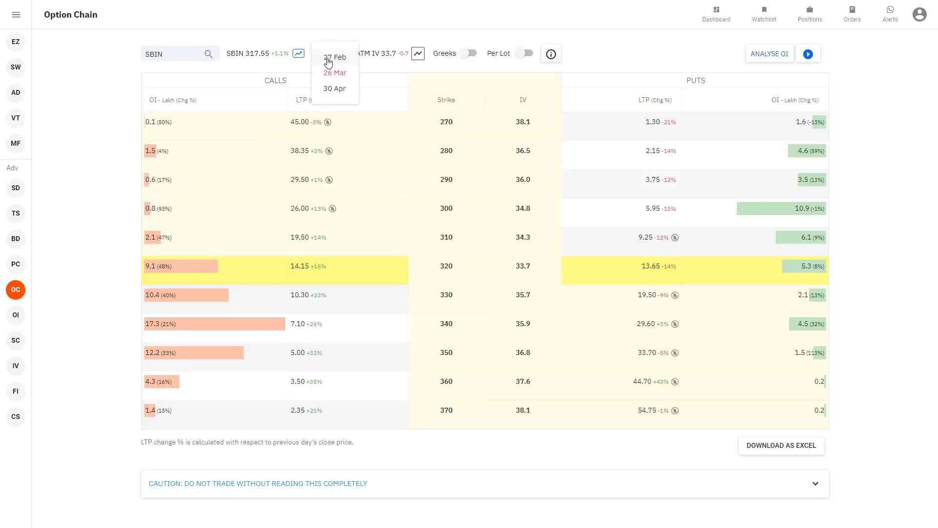
click(324, 58)
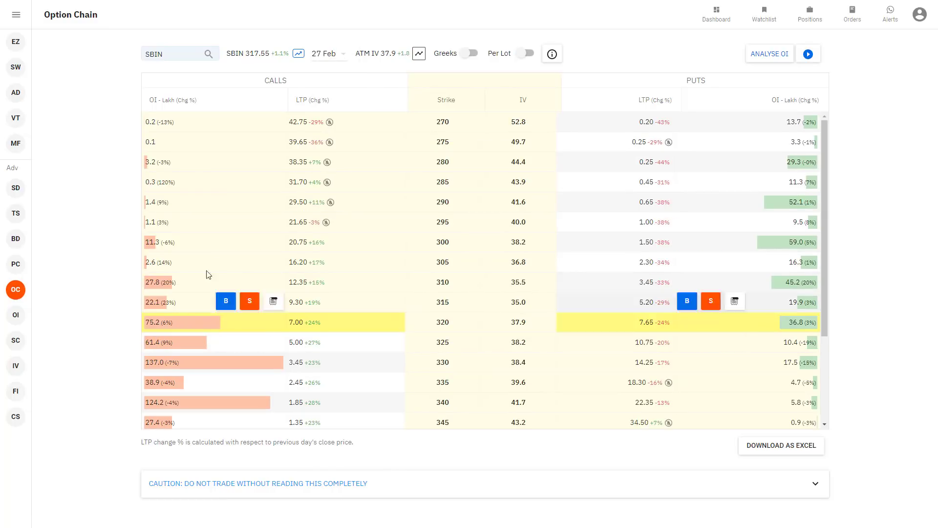
click(322, 57)
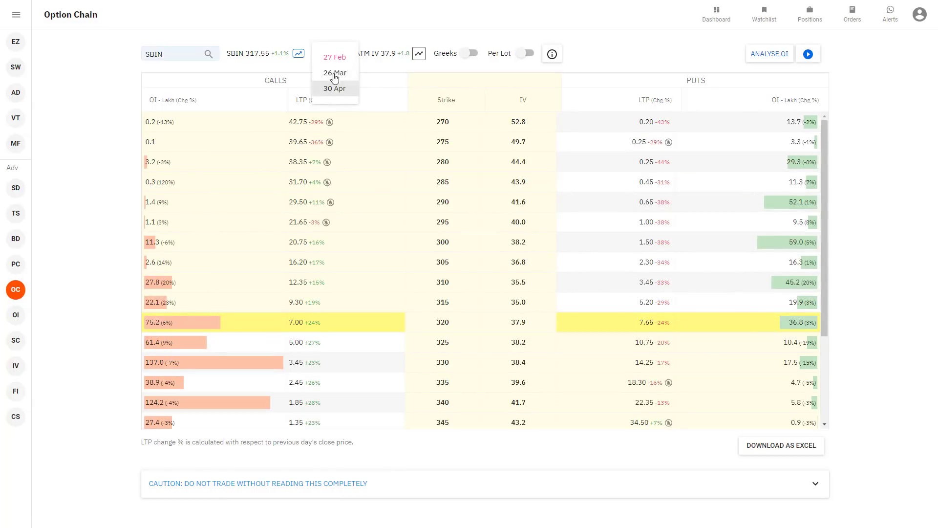
click(331, 73)
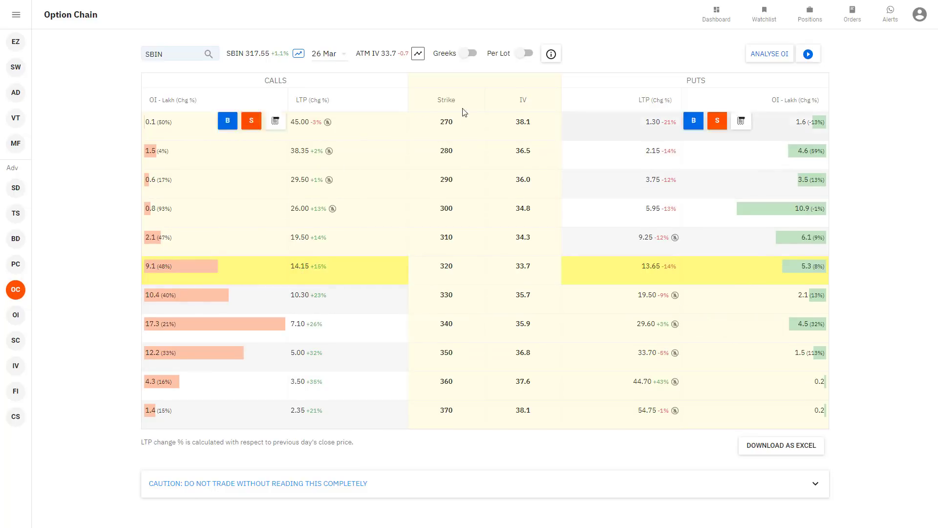
click(328, 57)
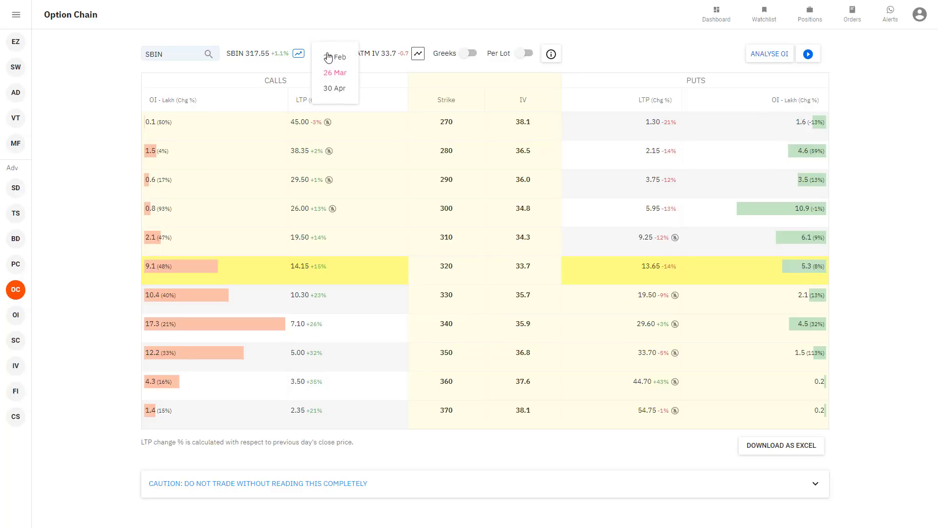
click(333, 89)
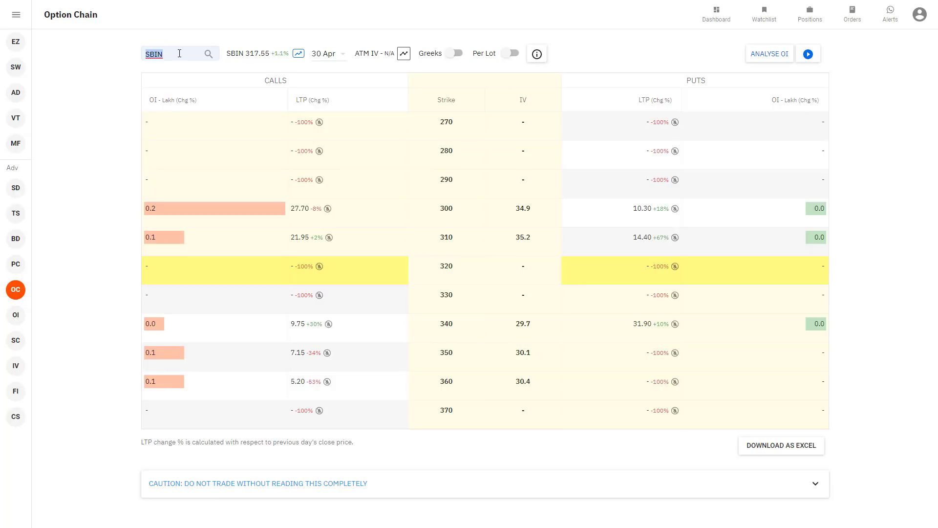
Load the EICHERMOT option chain, then replace it with MARUTI
text(eicher)
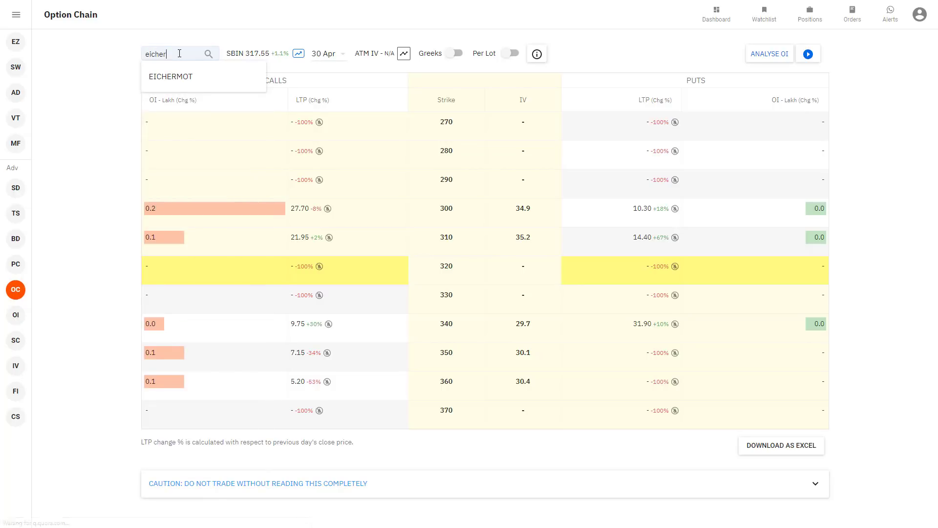
click(172, 76)
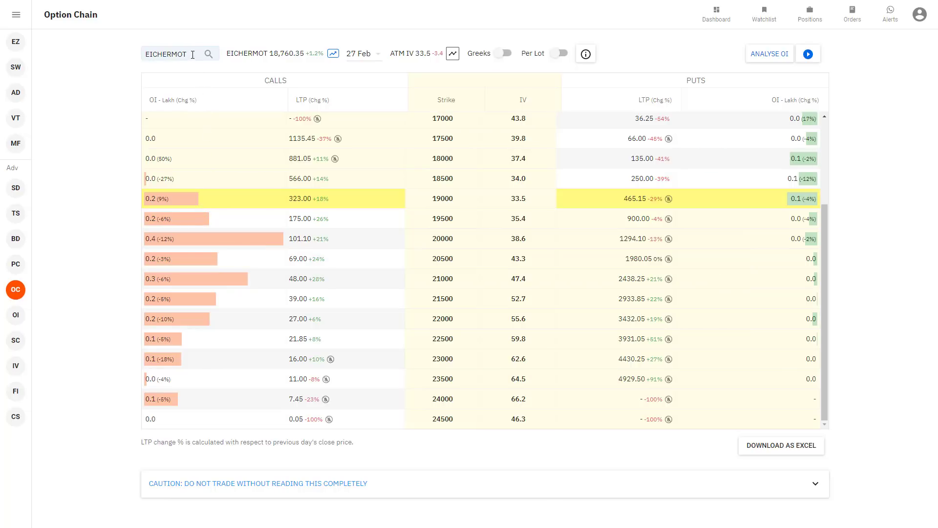
drag(192, 54, 103, 55)
text(maruti)
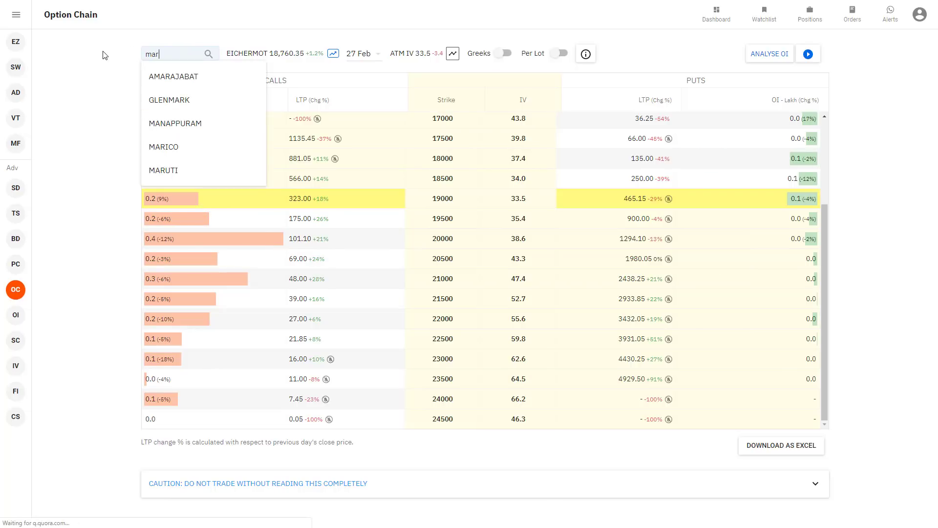
key(Return)
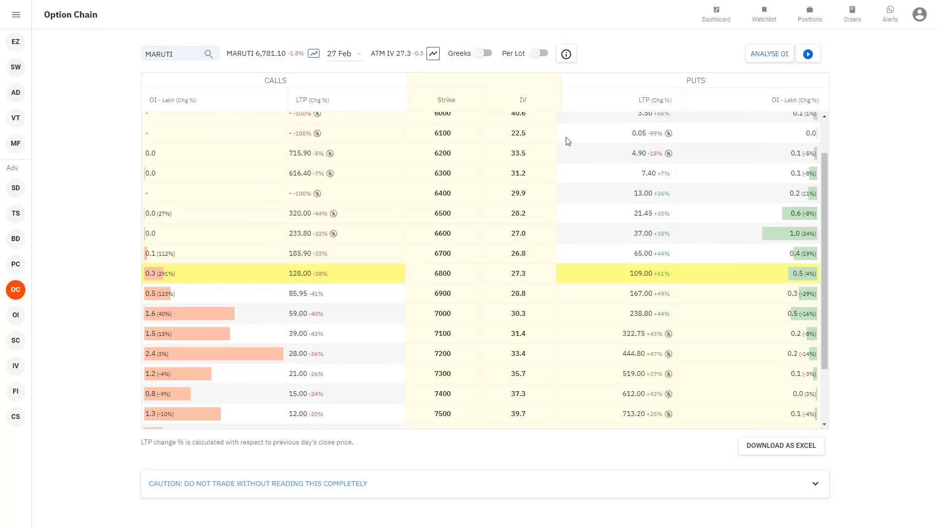
Replace MARUTI with the YESBANK chain, showing 27 Feb at 35.05
drag(179, 54, 126, 48)
text(yesb)
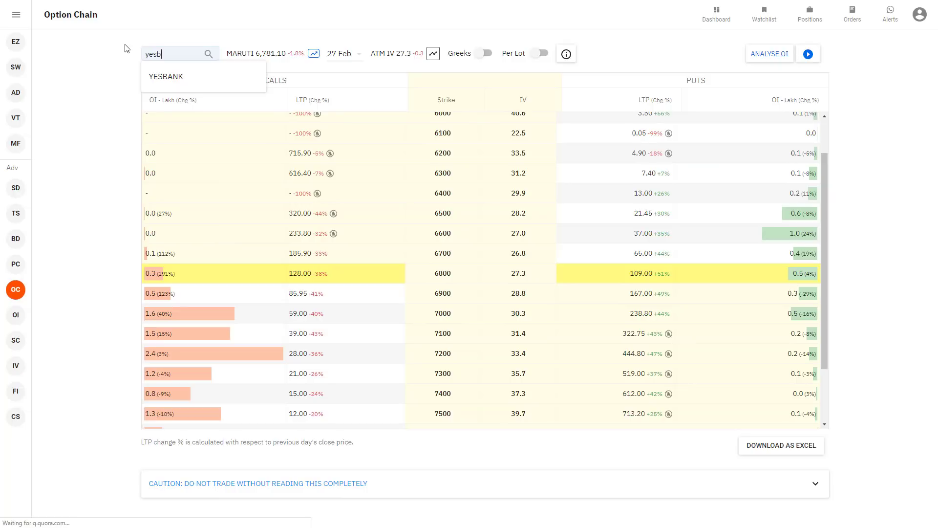
text(ank)
key(Return)
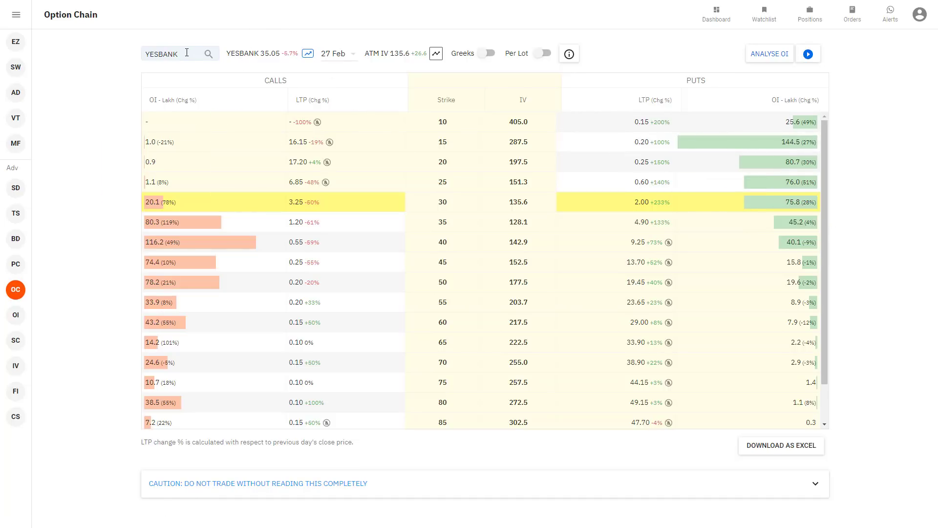
drag(186, 53, 132, 57)
Load the APOLLOHOSP 27 Feb option chain and scroll through strikes around 1780
text(a)
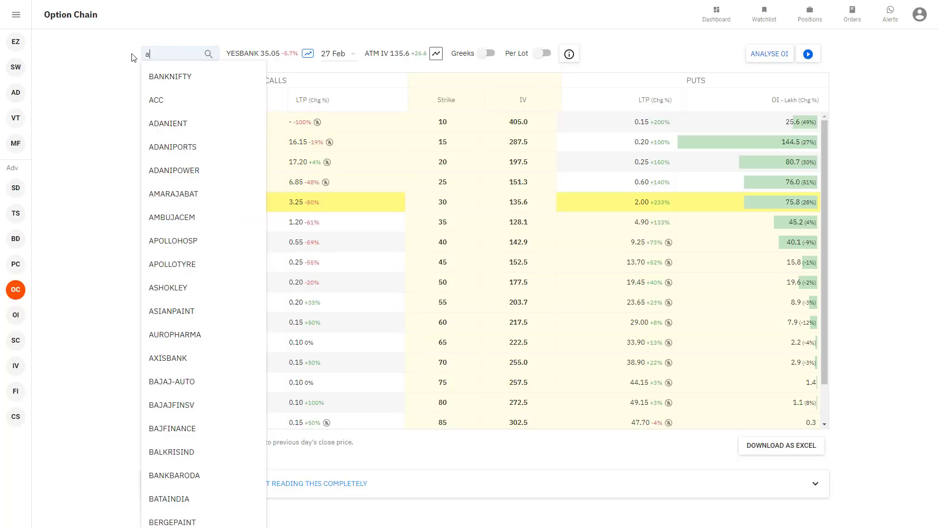
click(182, 241)
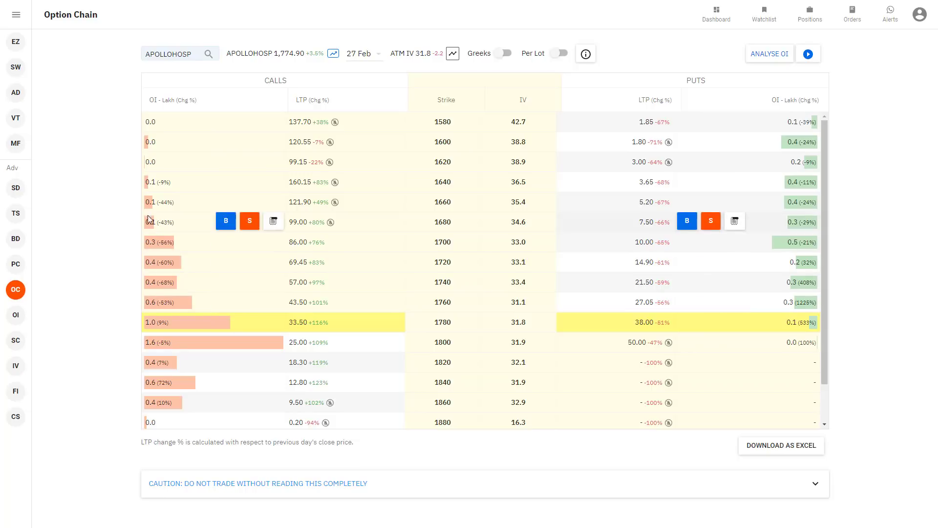
scroll(153, 204, down, 2)
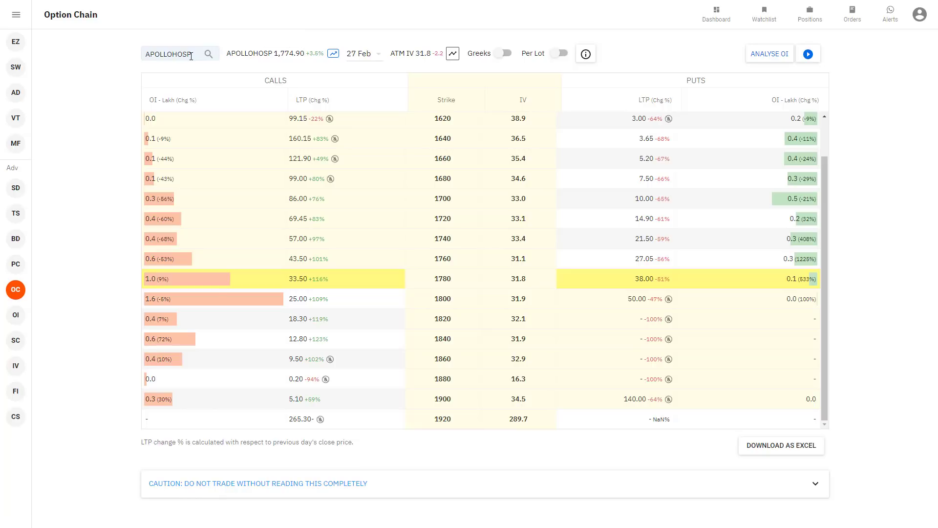
Compare call and put OI near 1780, then select the APOLLOHOSP symbol text
key(alt+Tab)
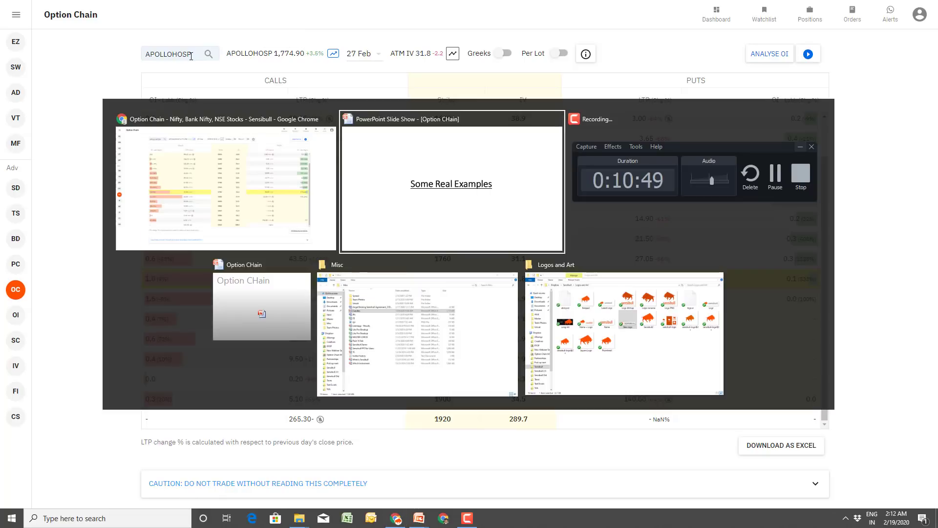
key(Escape)
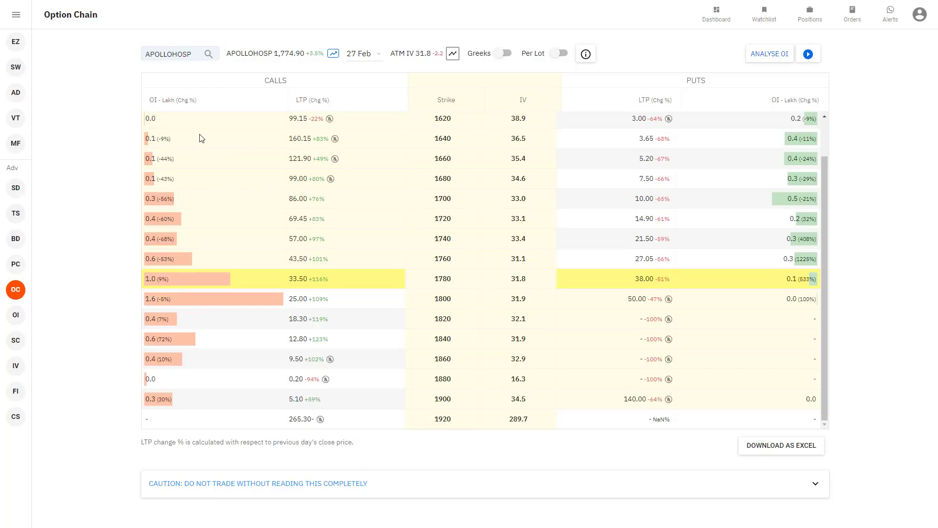
mouse_move(205, 145)
scroll(201, 166, up, 2)
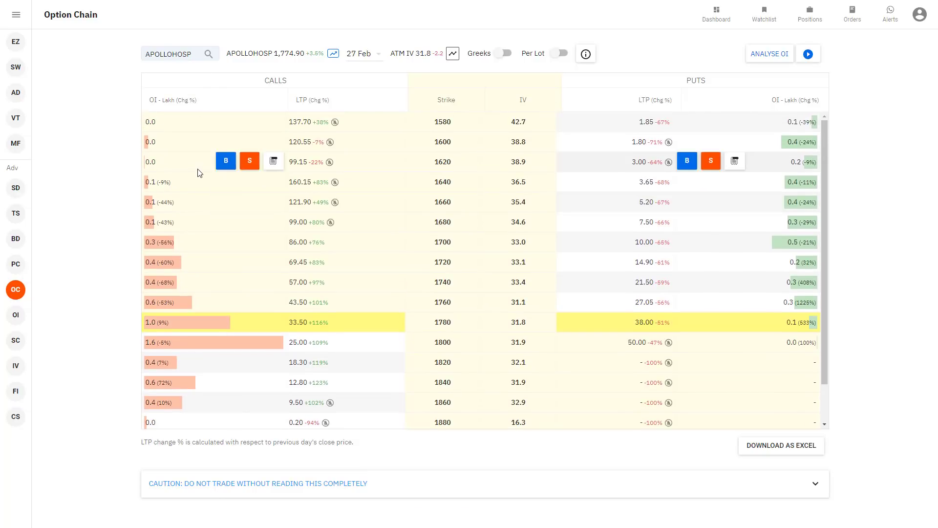
double_click(193, 54)
Switch the chain to NIFTY 20 Feb, review strikes near 12000, and select the symbol
text(nifty)
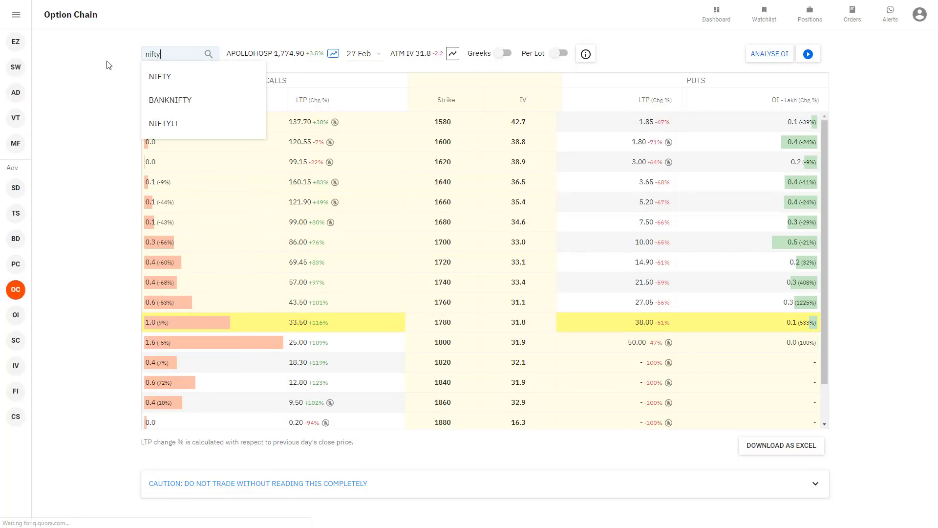
key(Return)
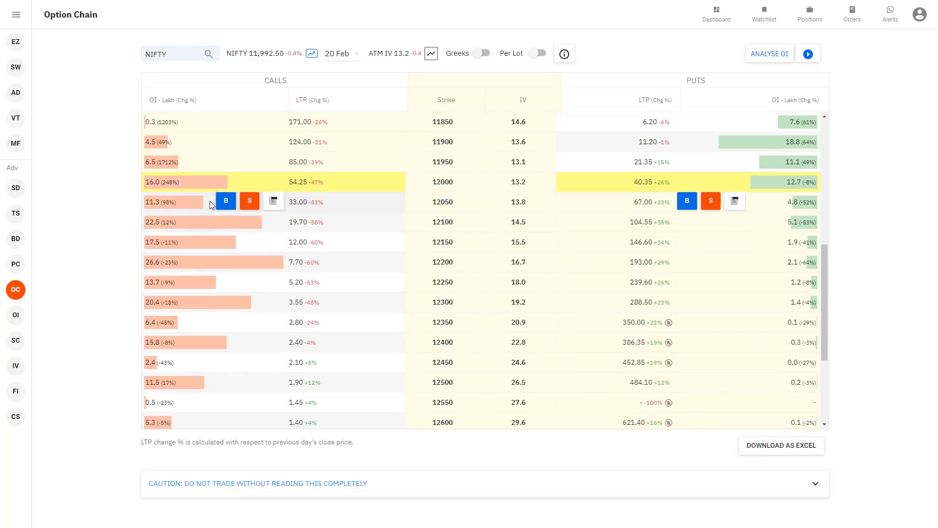
scroll(203, 263, up, 2)
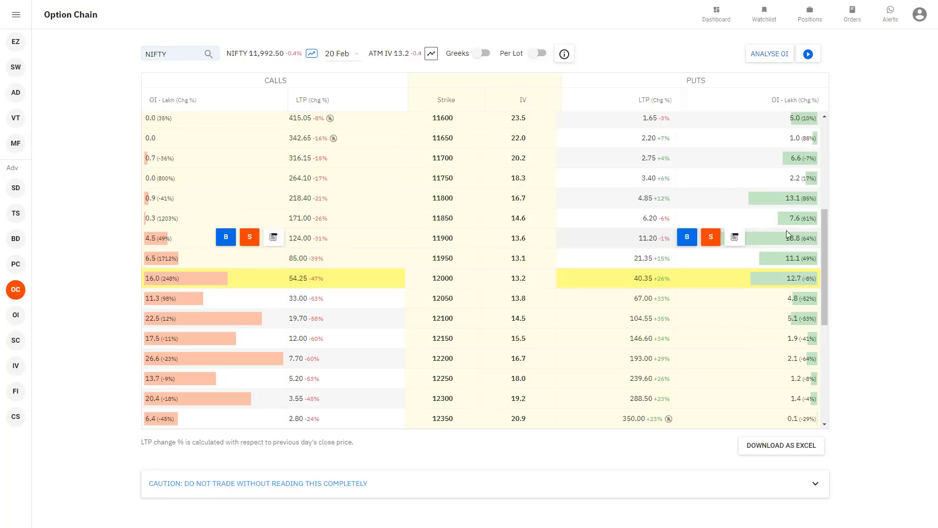
drag(171, 54, 131, 53)
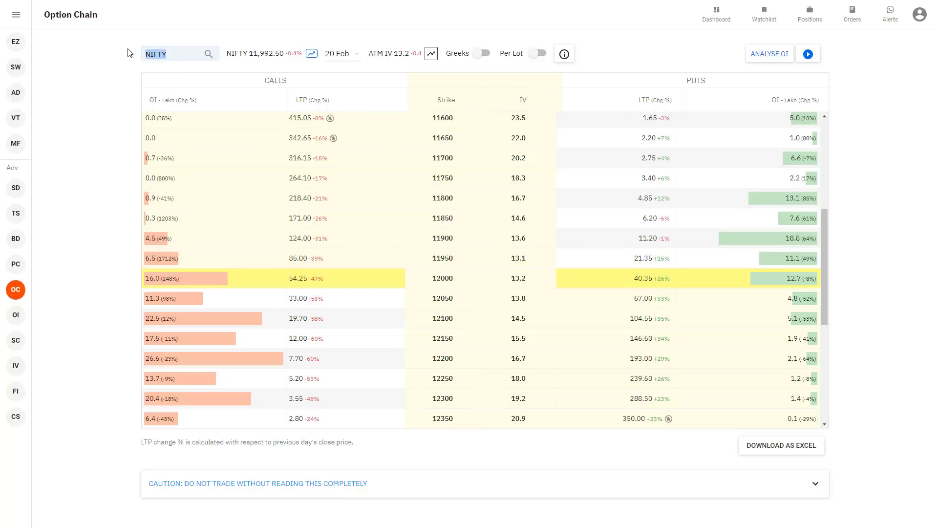
Load the TATAMOTORS 27 Feb chain at 161.60, then return to the 'Some Real Examples' slide
text(tata)
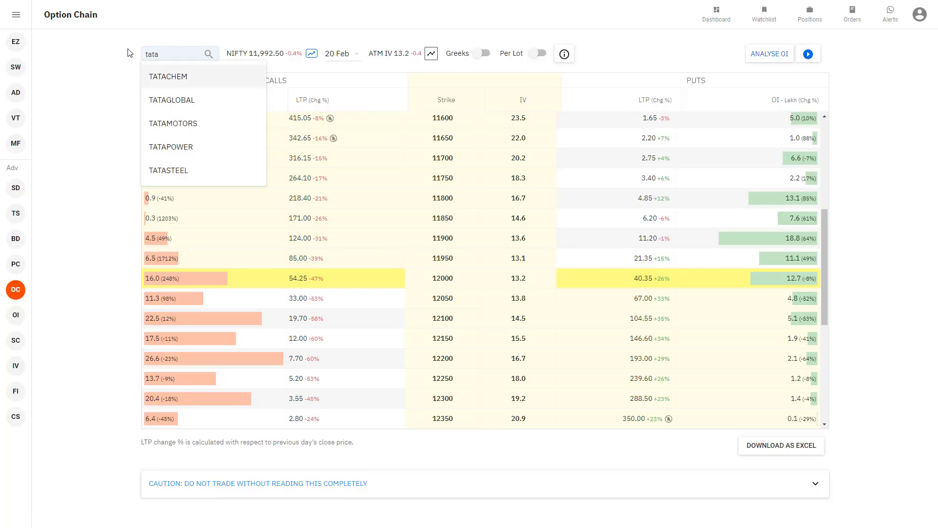
key(Return)
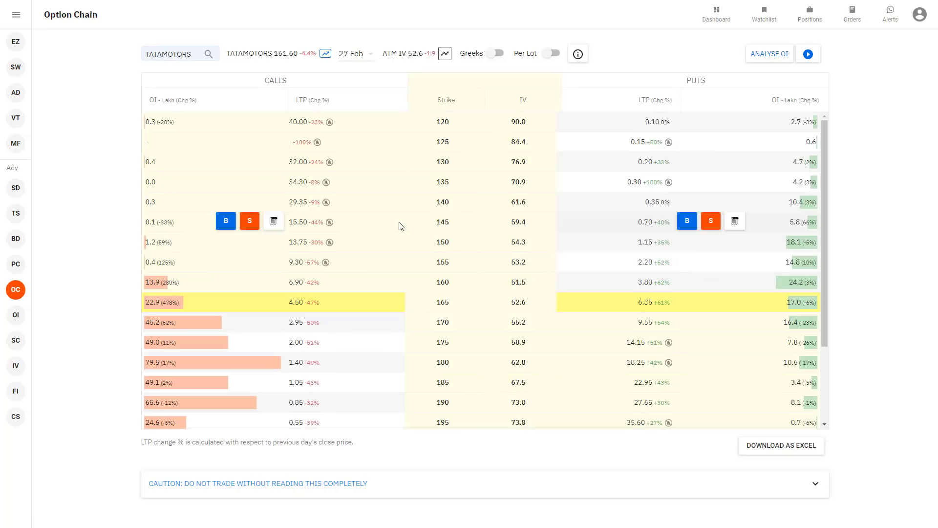
scroll(337, 325, down, 1)
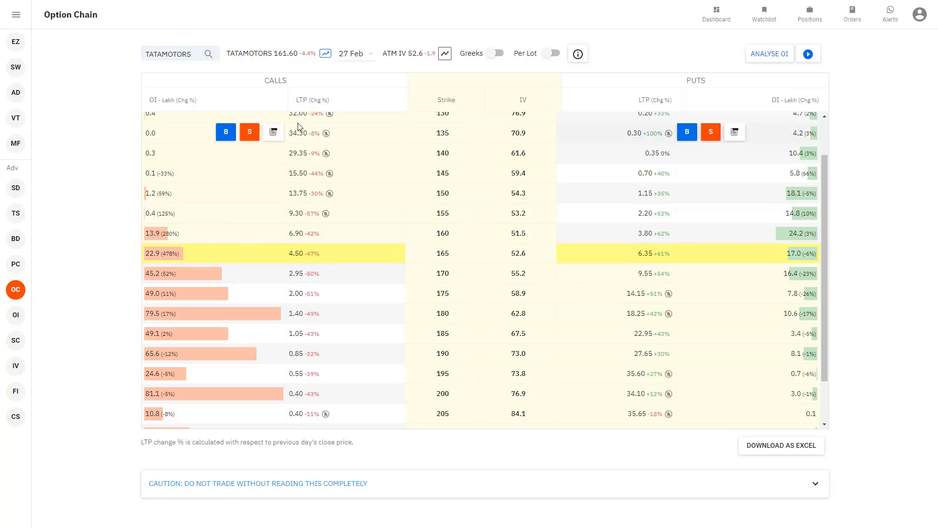
key(alt+Tab)
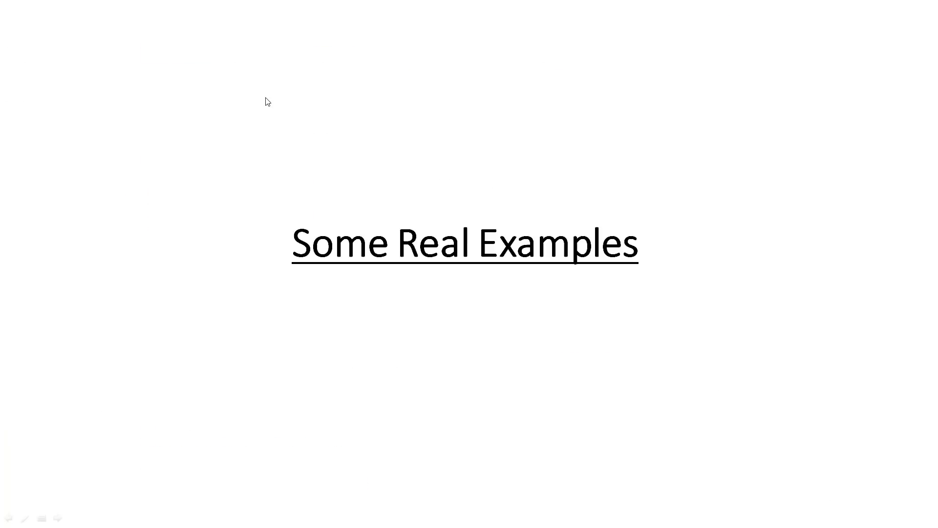
Show the Put Call Ratio slide and return to the TATAMOTORS option chain
key(Right)
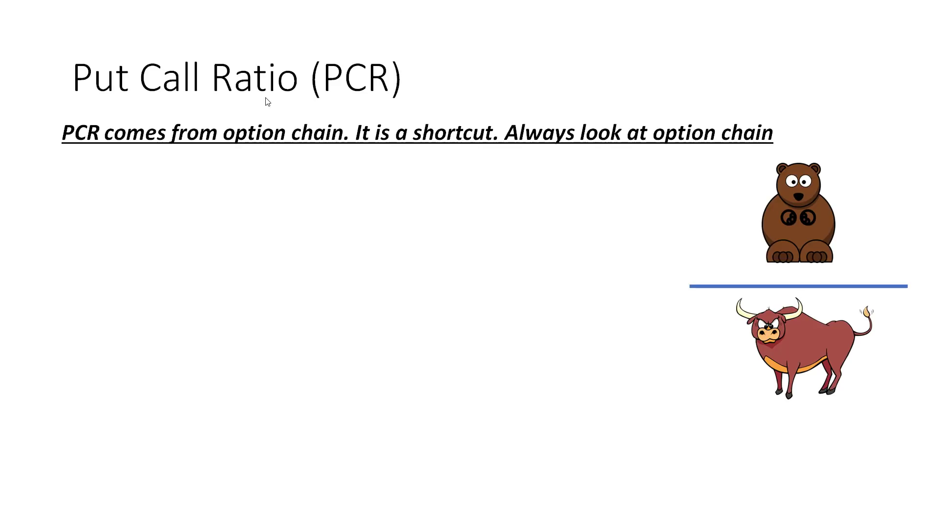
key(Right)
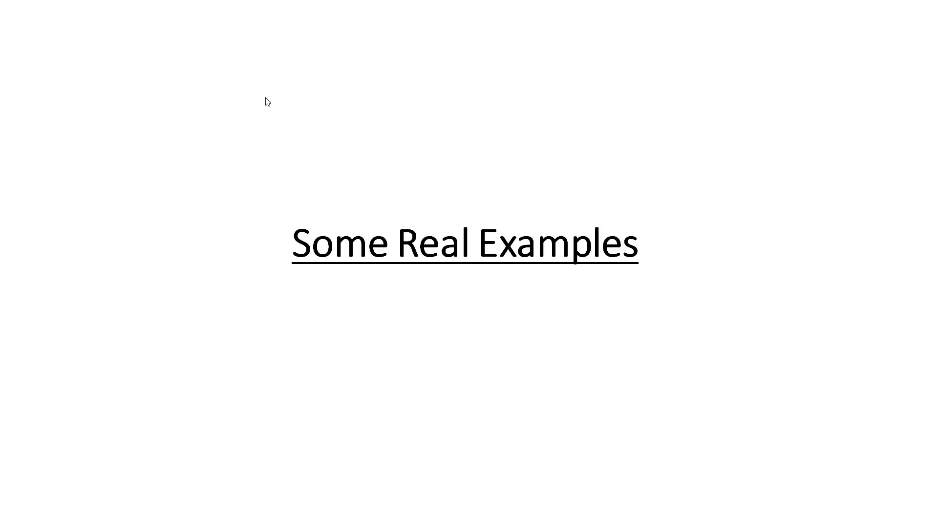
key(alt+Tab)
mouse_move(2, 253)
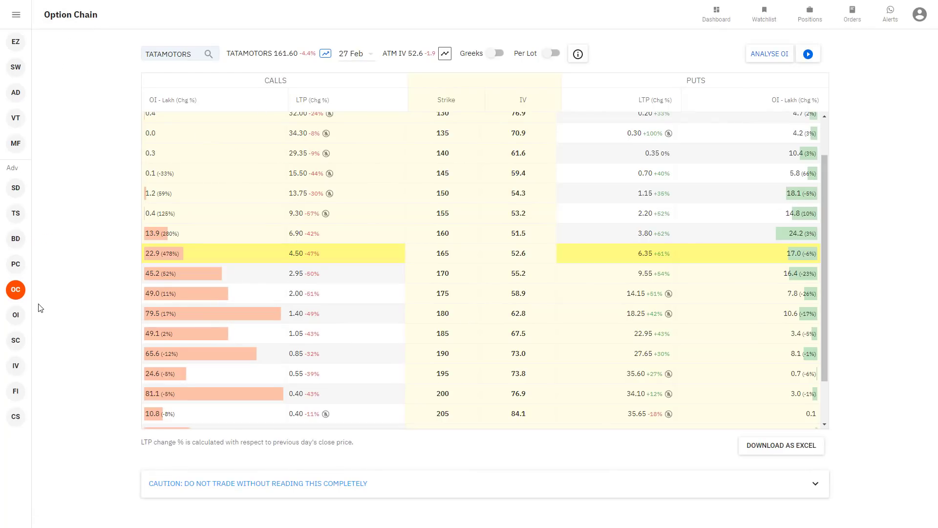
Open NIFTY weekly Open Interest history and rewind the historical chain to 28th Jan 2020
mouse_move(34, 267)
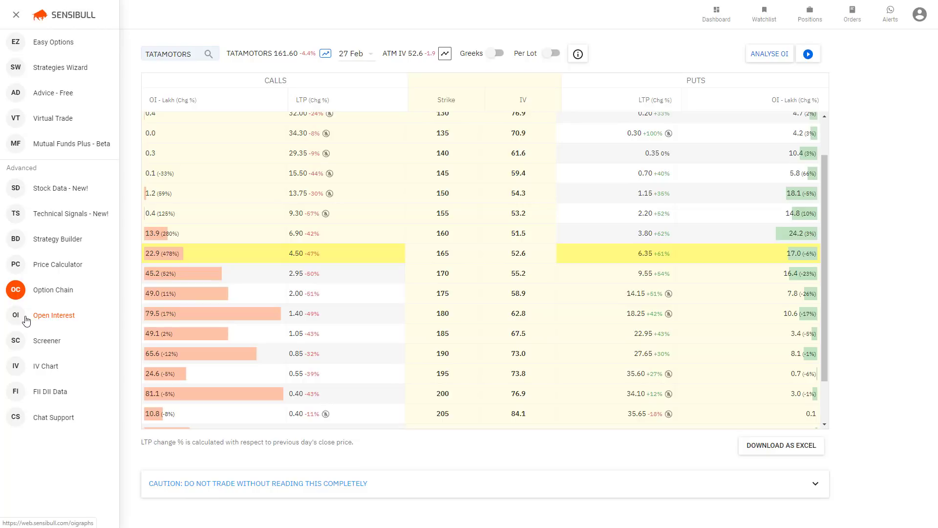
click(26, 321)
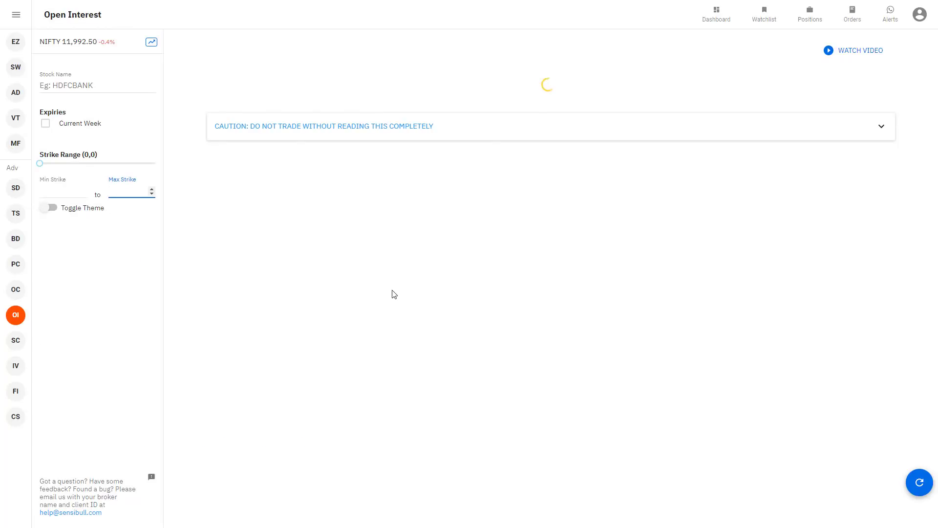
scroll(405, 303, down, 5)
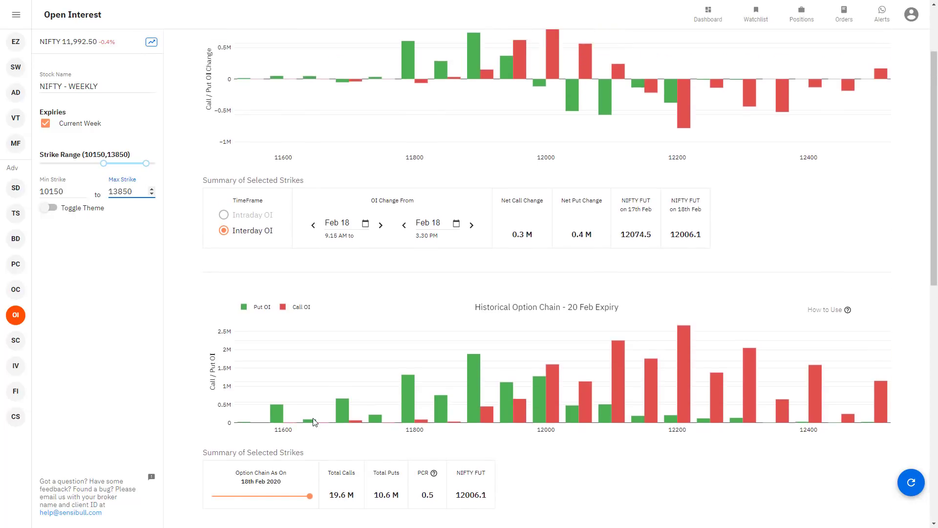
scroll(313, 422, down, 2)
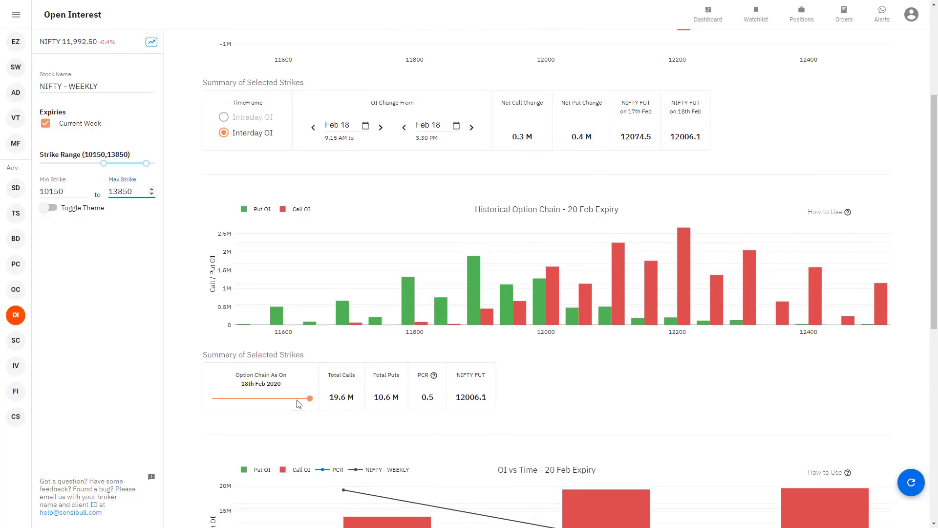
drag(308, 398, 290, 403)
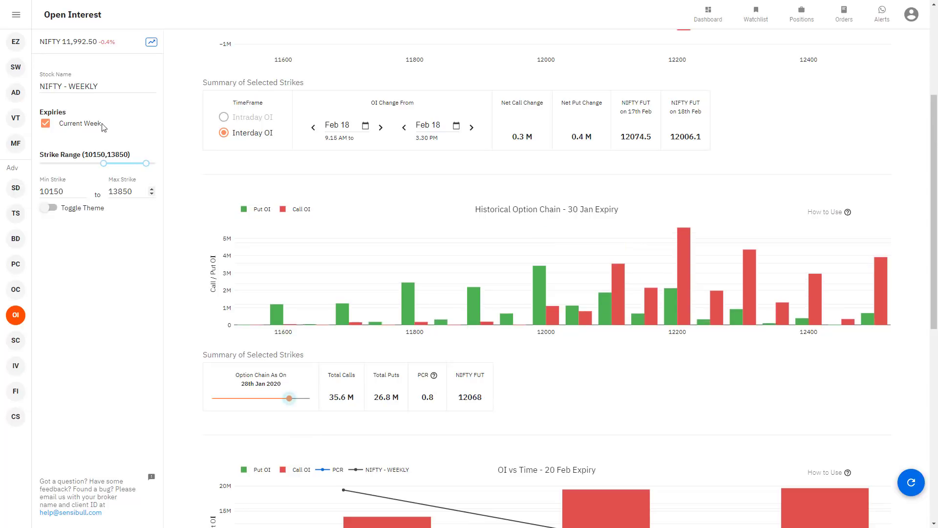
Move the historical chain date forward to 1st Feb 2020 and beyond
double_click(85, 84)
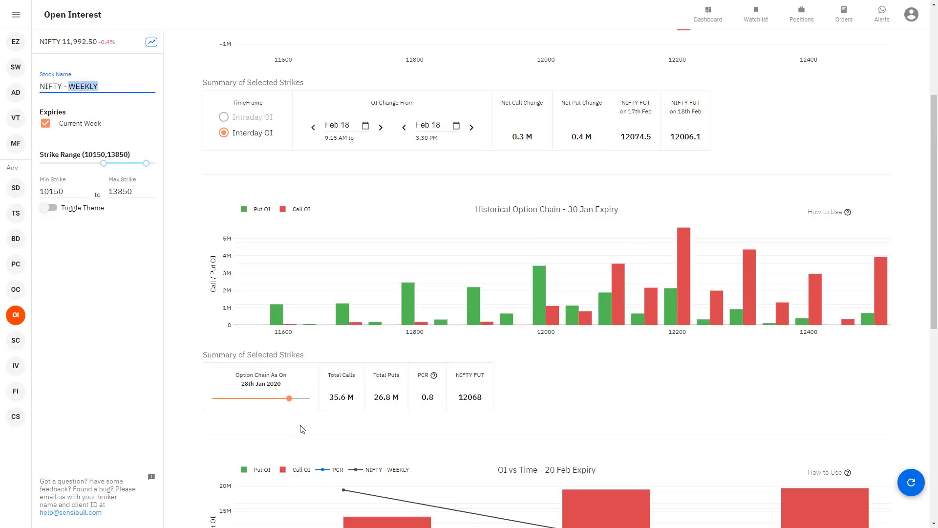
mouse_move(687, 266)
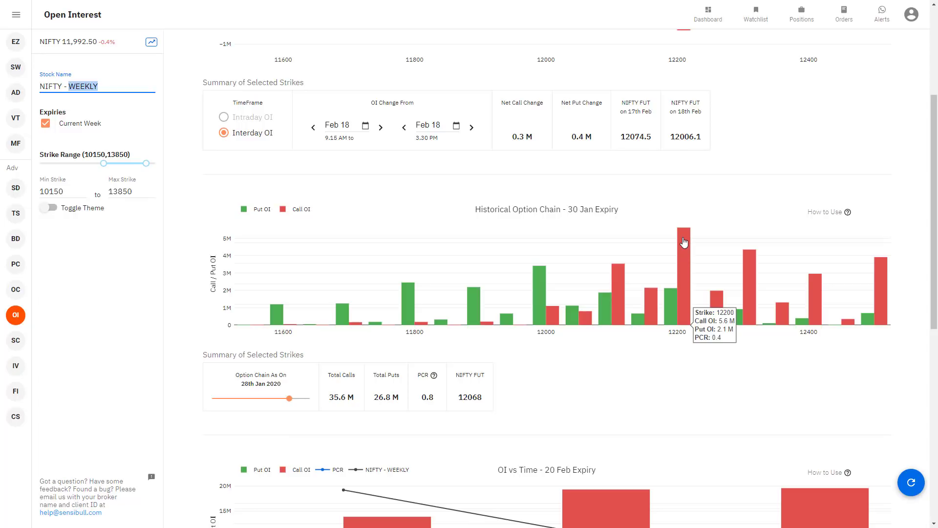
mouse_move(704, 233)
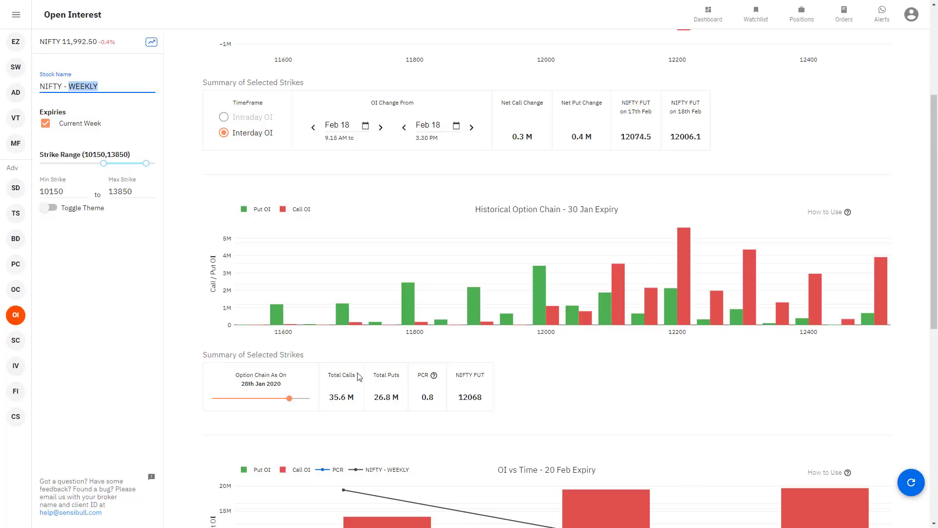
click(295, 413)
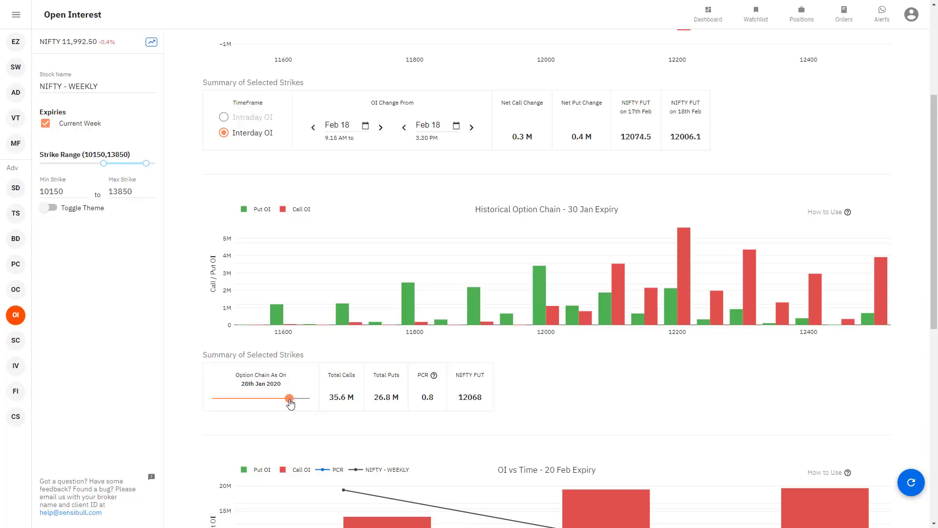
drag(290, 403, 295, 402)
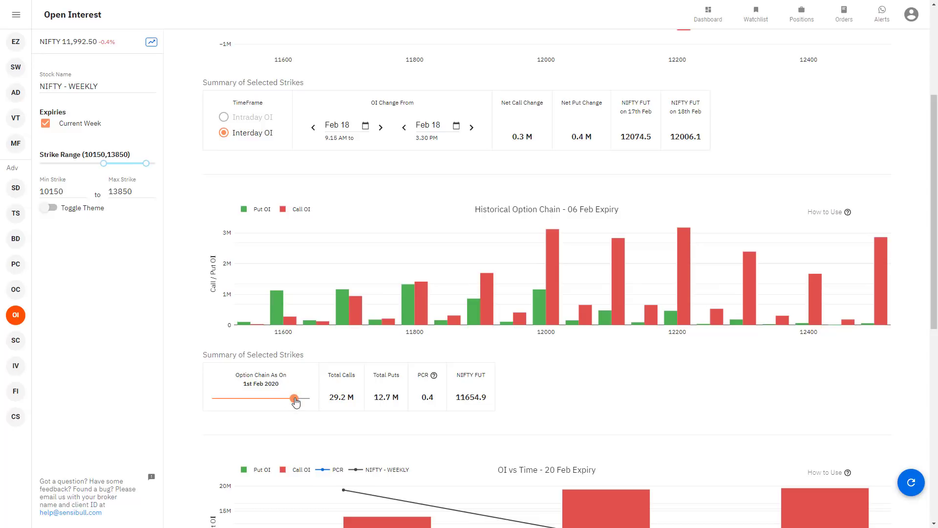
drag(295, 401, 300, 402)
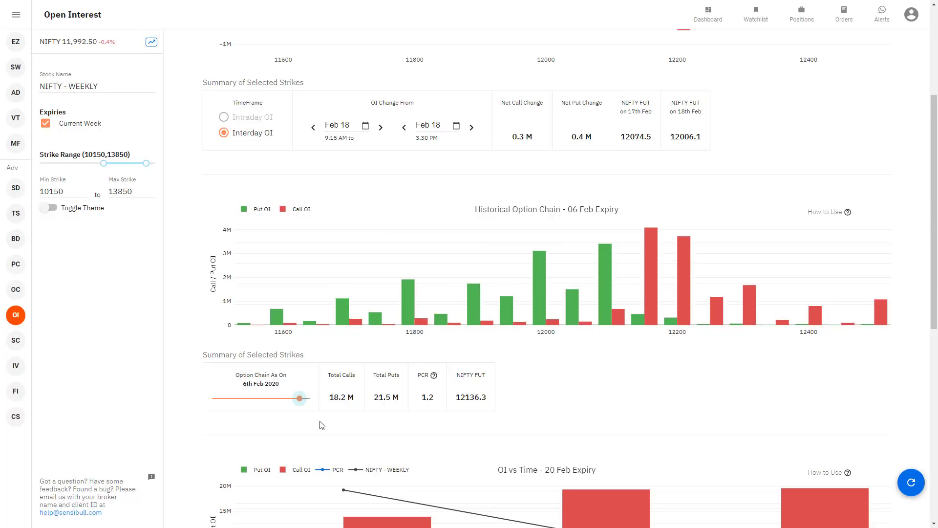
Step the NIFTY historical chain day by day from 4th to 13th Feb 2020
key(Left)
key(Left)
key(Left)
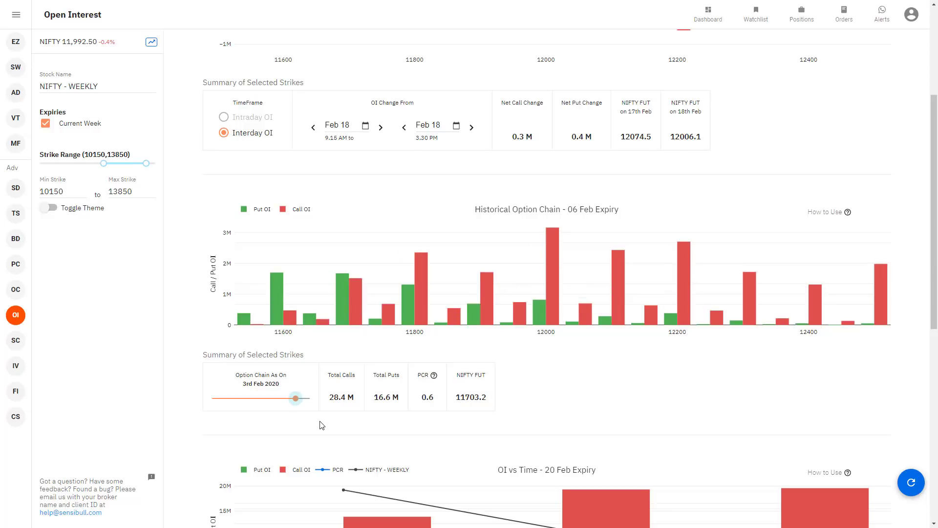
key(Right)
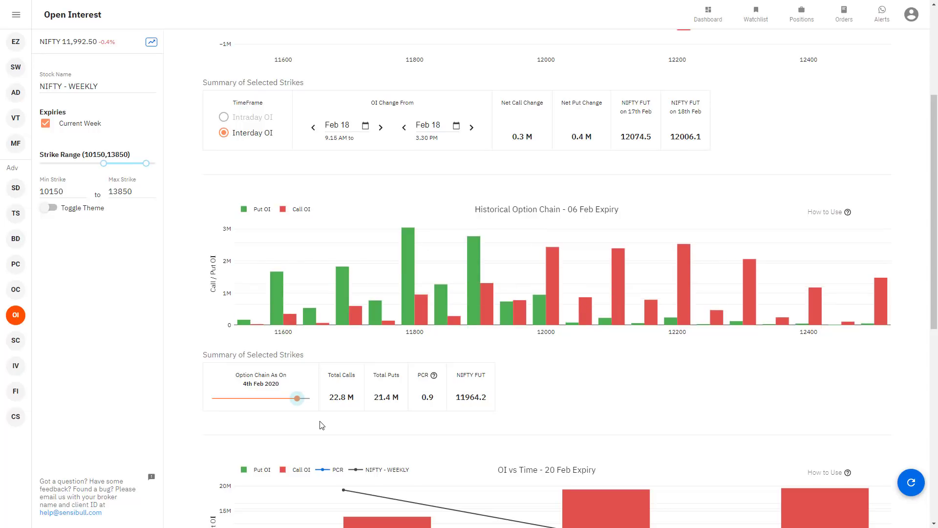
key(Right)
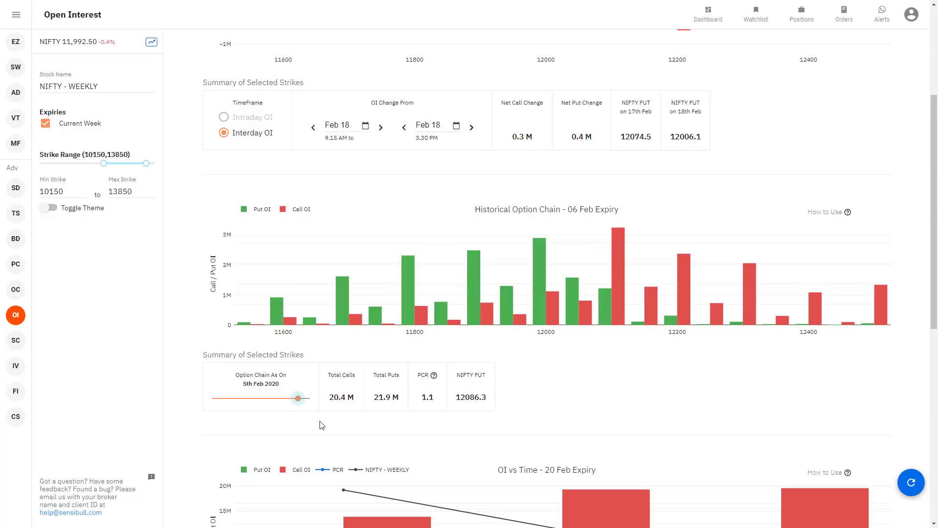
key(Right)
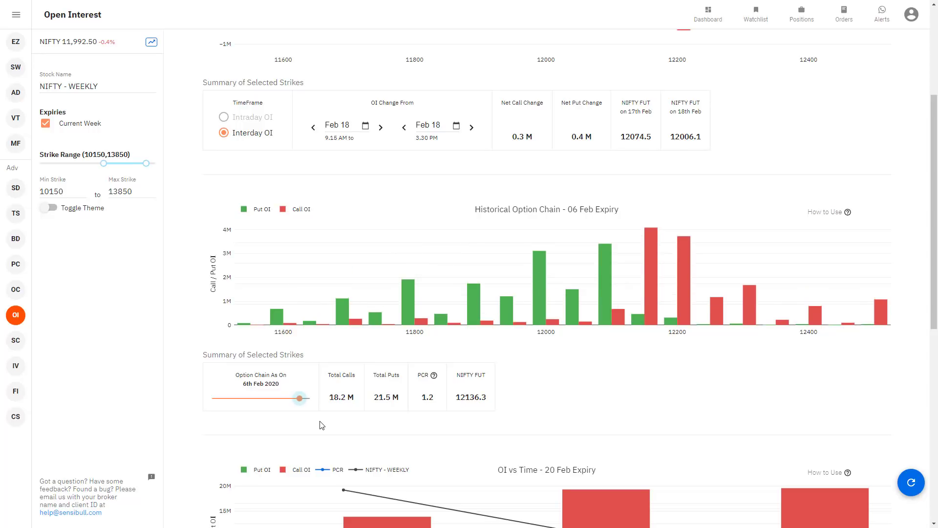
key(Right)
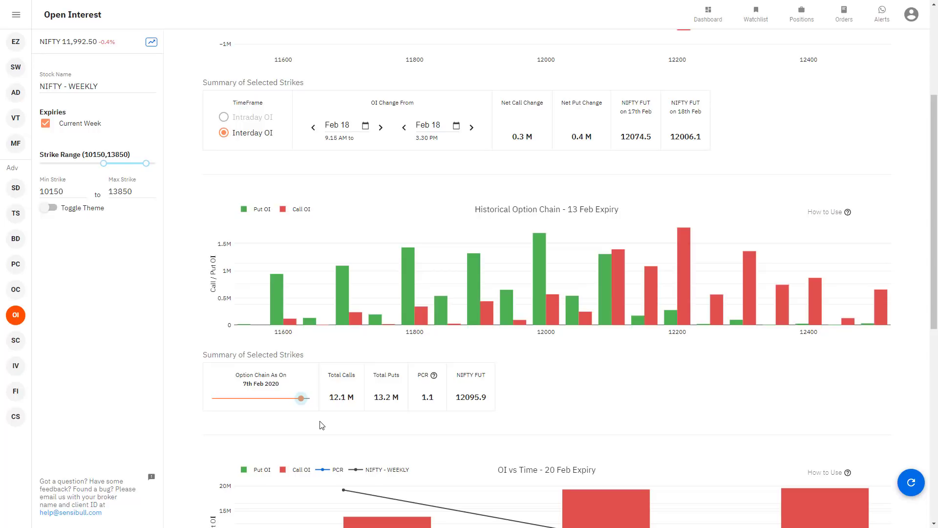
key(Right)
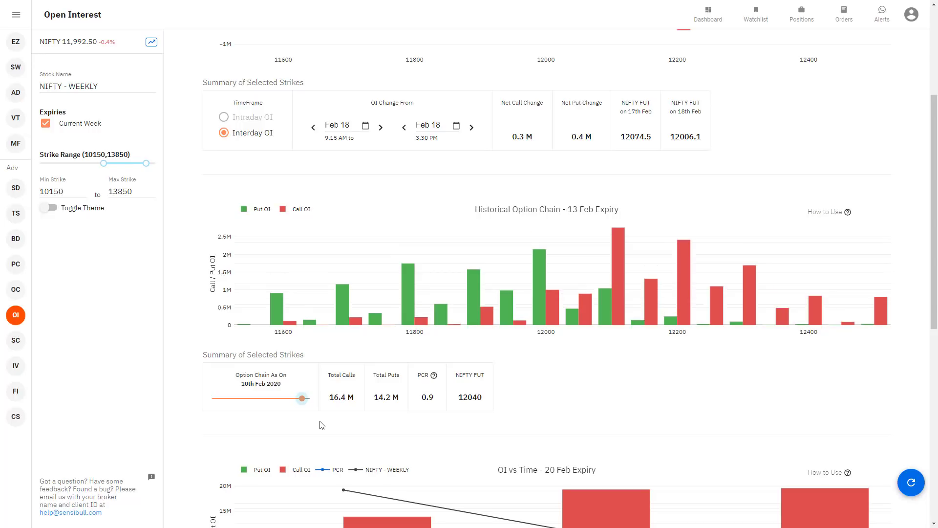
key(Right)
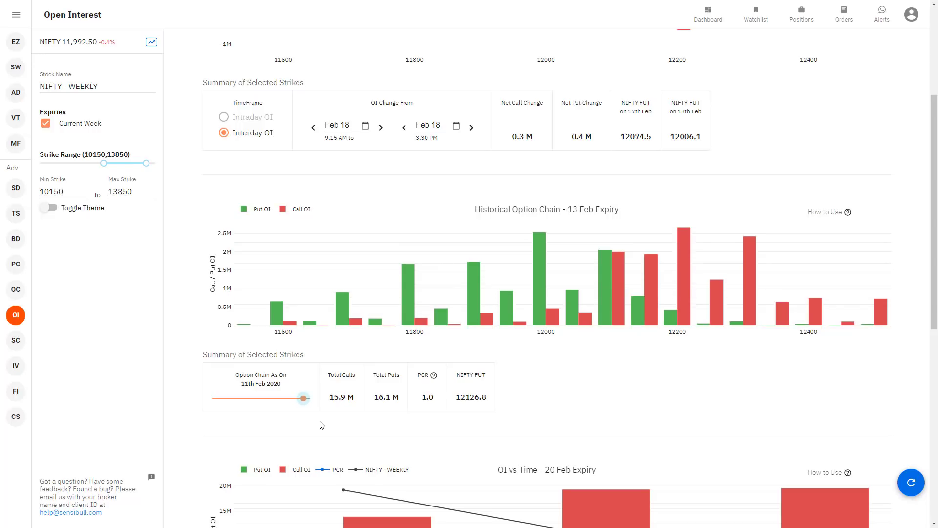
key(Right)
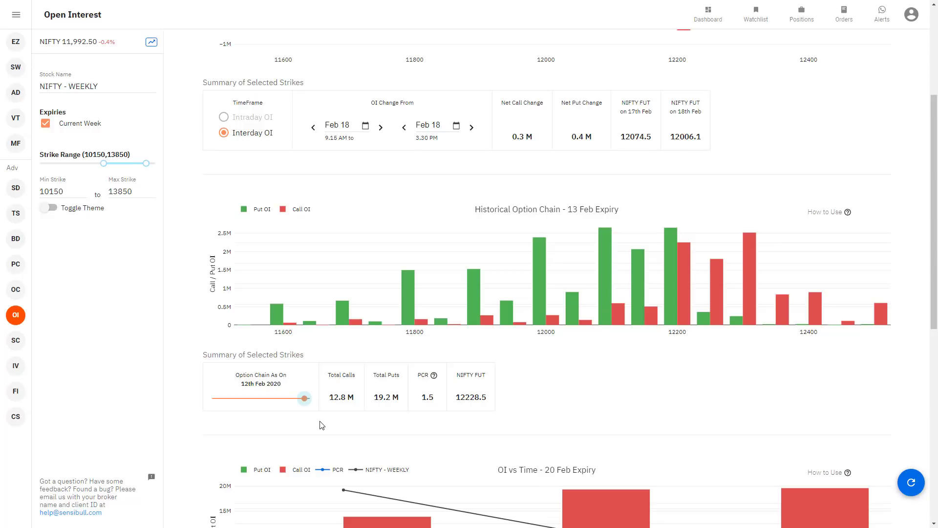
key(Right)
Compare the 12th and 13th Feb chains, ending on 13th Feb with PCR 1.2
key(Left)
key(Right)
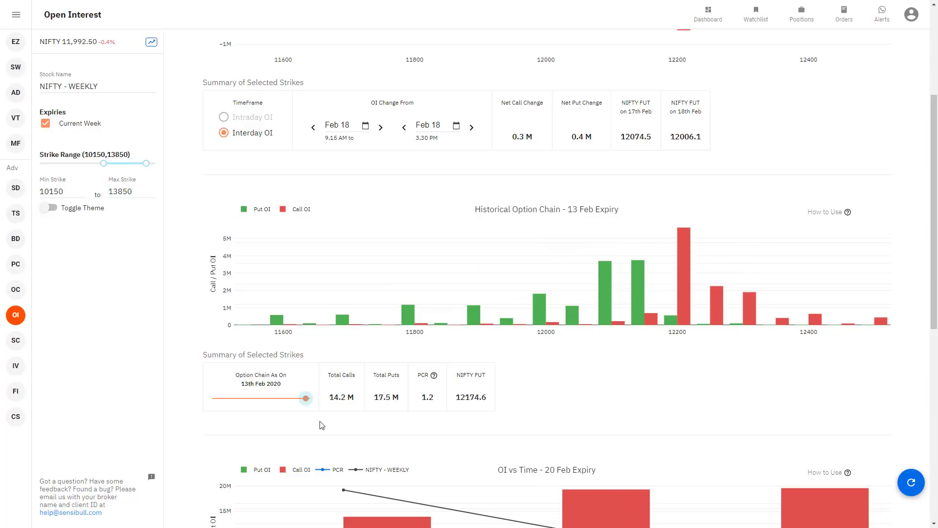
key(Left)
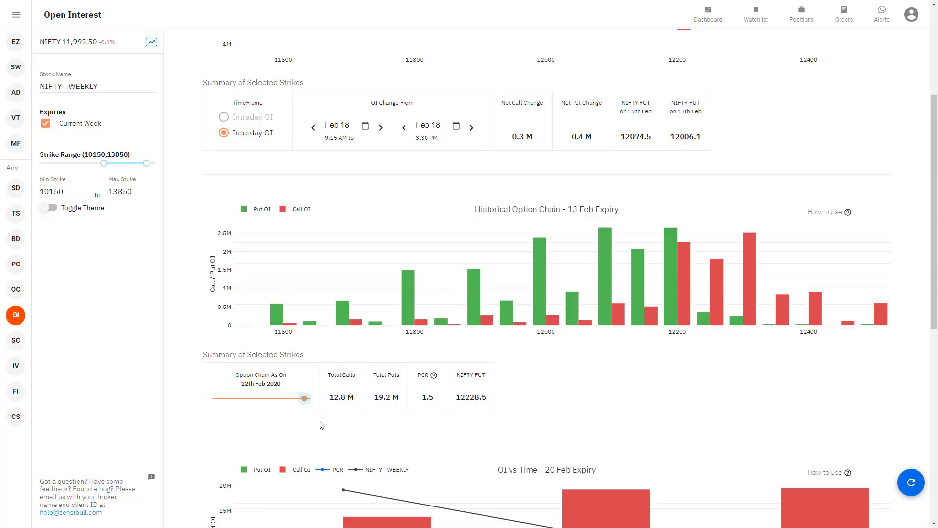
key(Right)
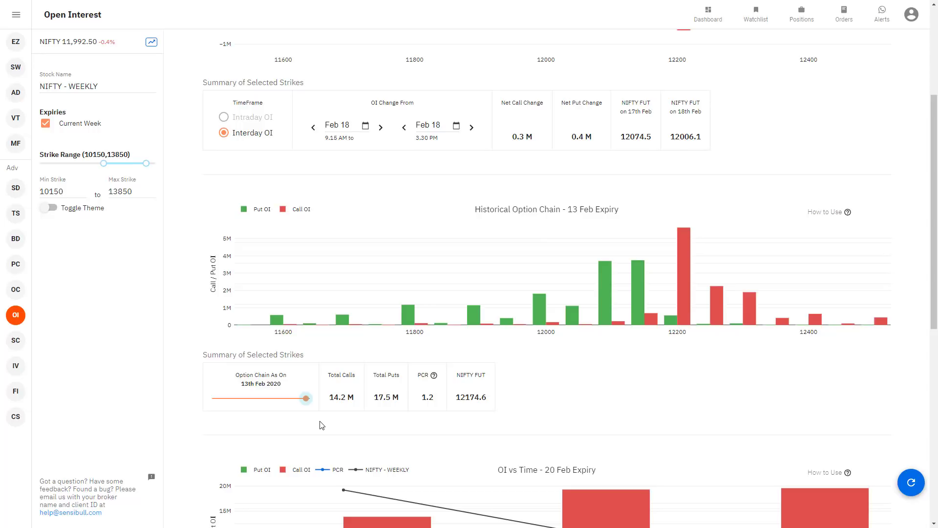
scroll(322, 425, up, 2)
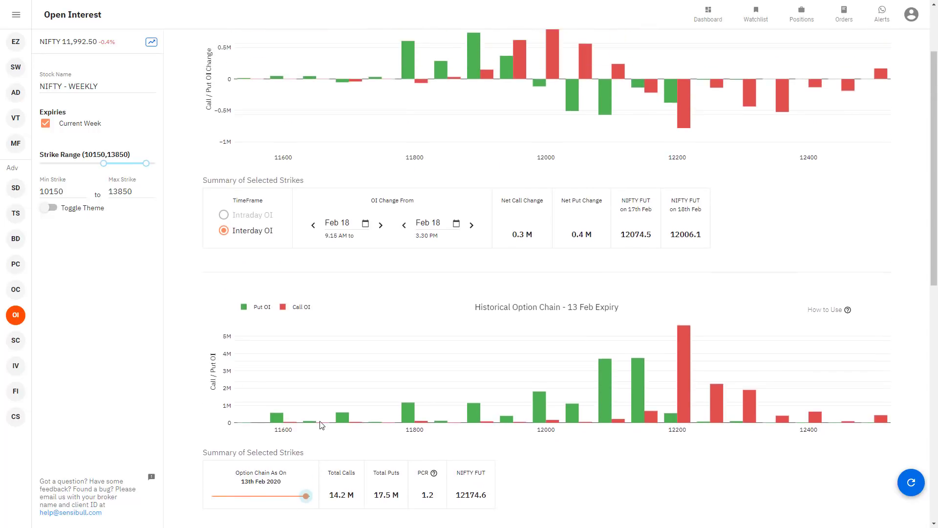
scroll(322, 425, down, 2)
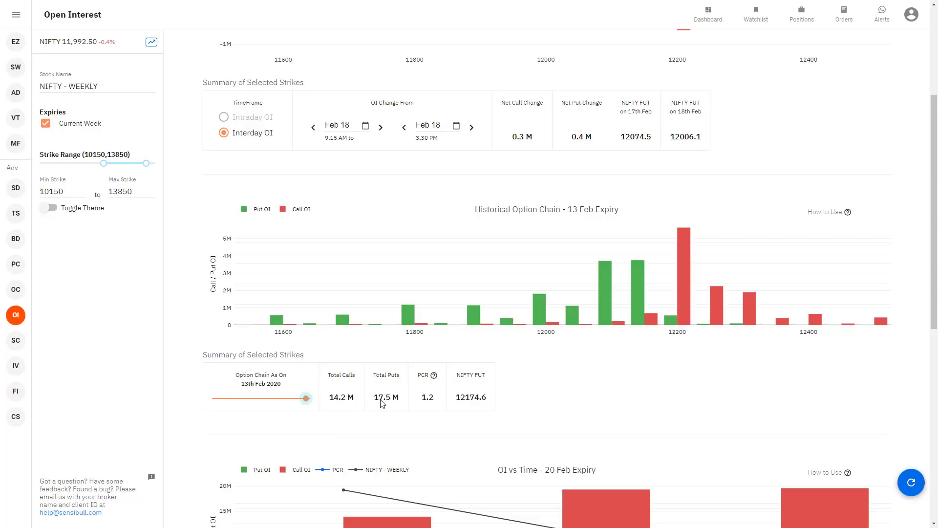
scroll(383, 403, up, 1)
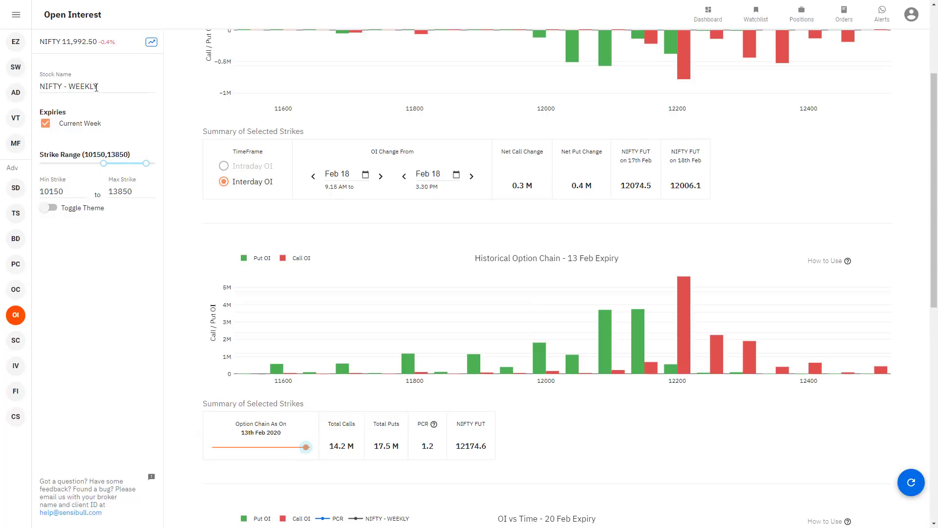
Replace the stock name with SBIN and step its historical chain to 4th Feb
drag(97, 86, 44, 83)
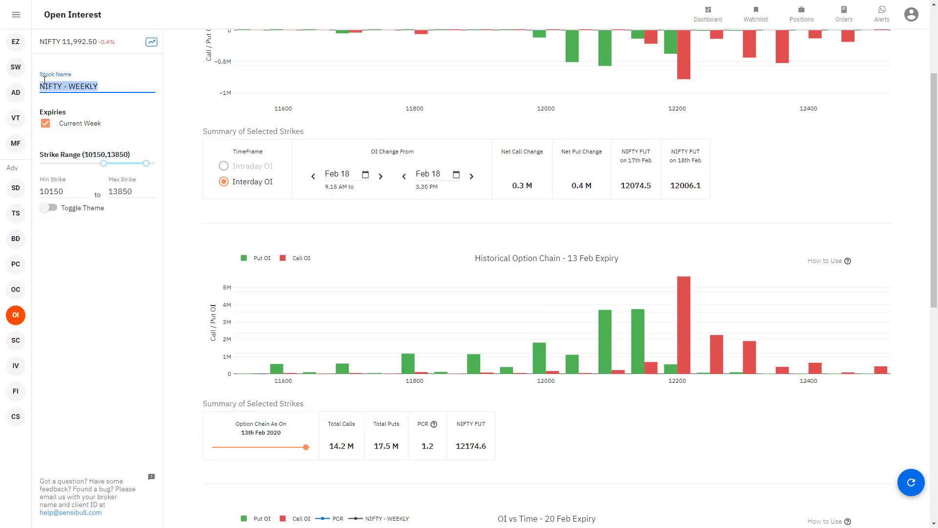
text(SBIN)
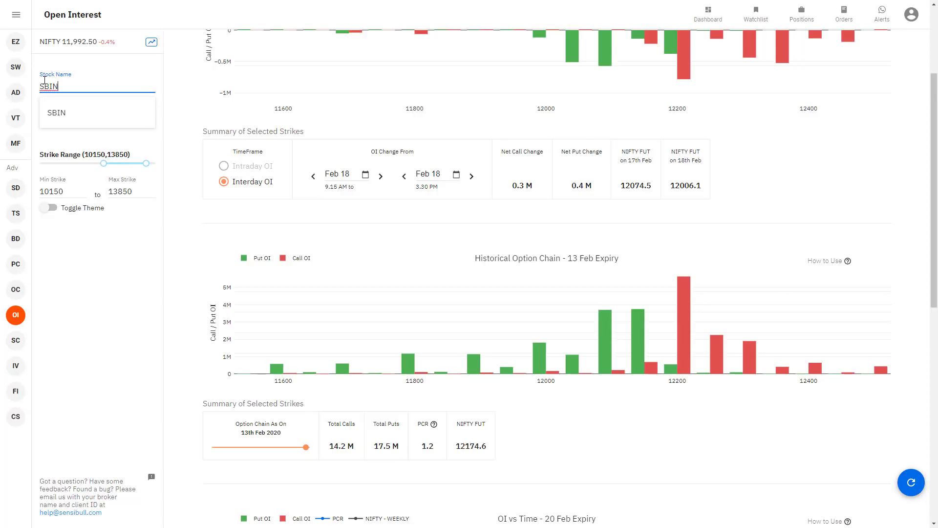
key(Return)
key(Right)
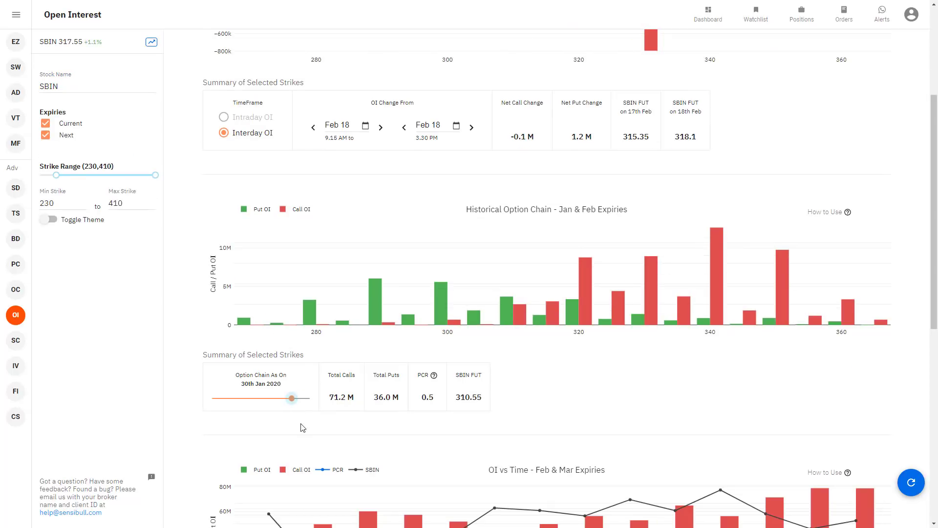
key(Right)
key(Right)
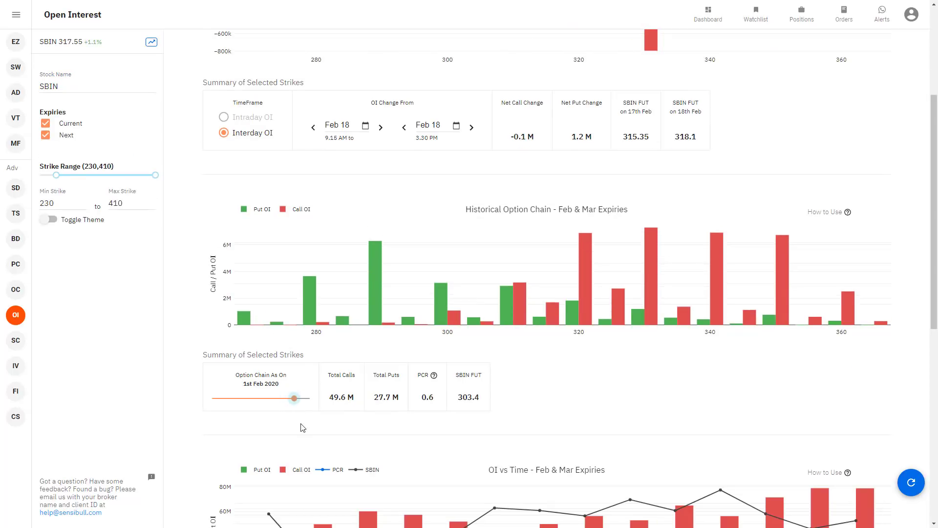
key(Right)
key(Right)
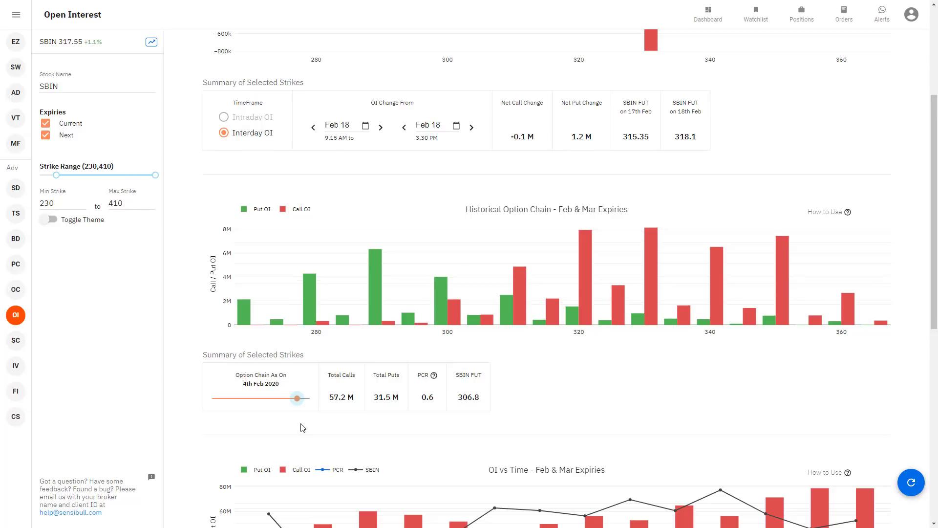
key(Right)
Advance SBIN's chain to 18th Feb (PCR 0.5), then show the PCR slide
key(Right)
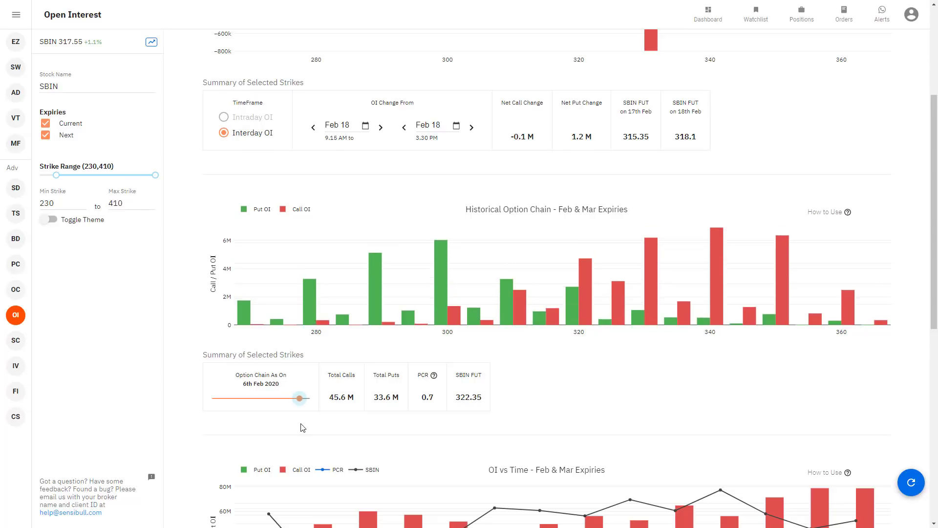
key(Right)
key(Right)
key(Right)
key(Right)
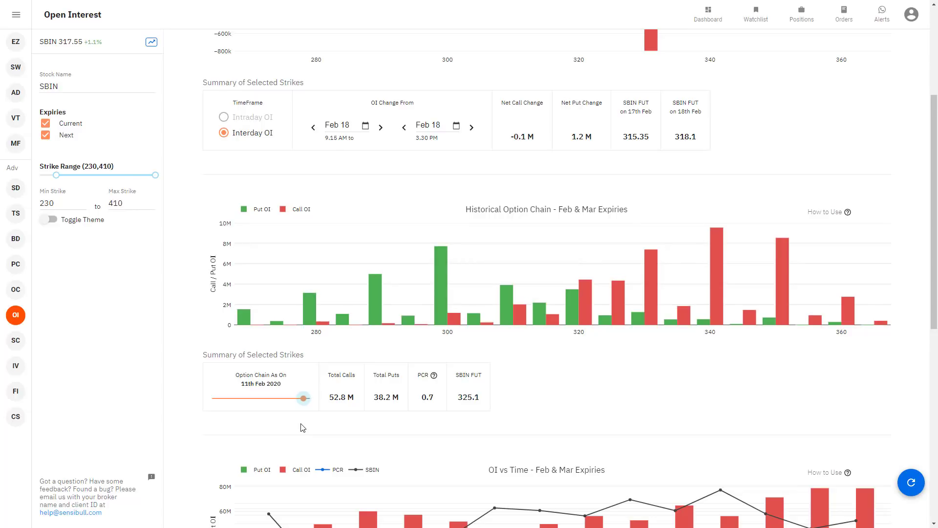
key(Right)
key(Right)
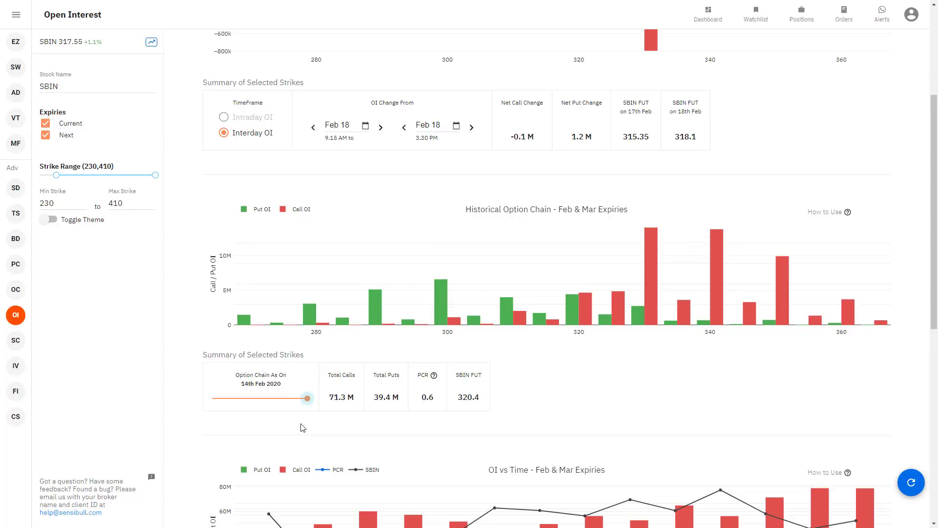
key(Right)
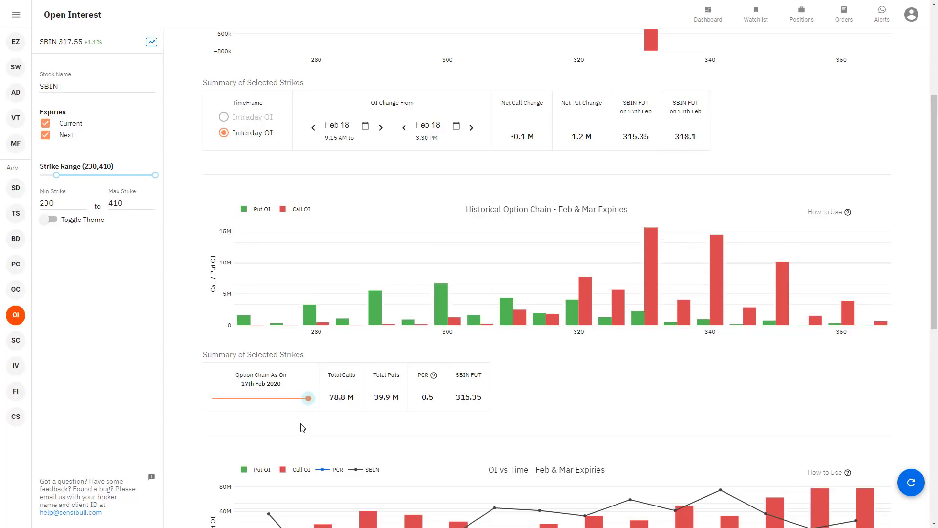
key(Right)
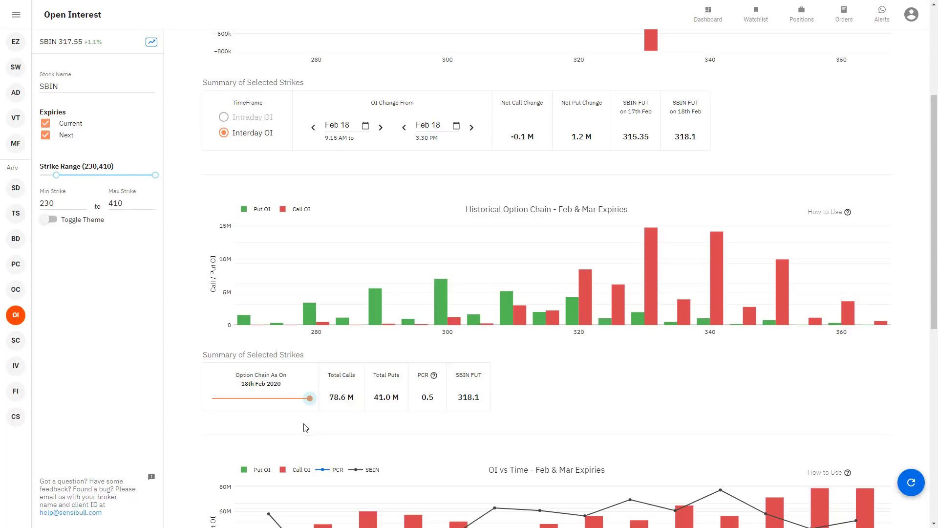
mouse_move(581, 285)
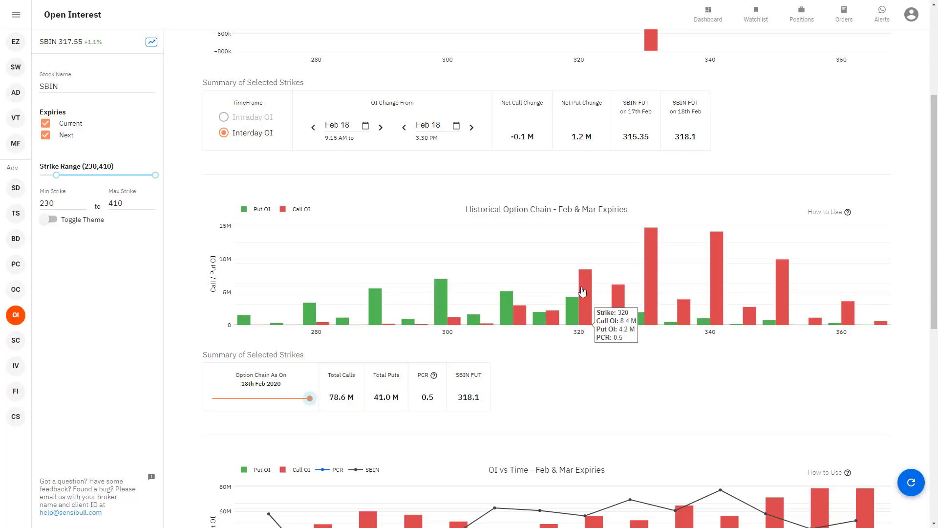
mouse_move(433, 324)
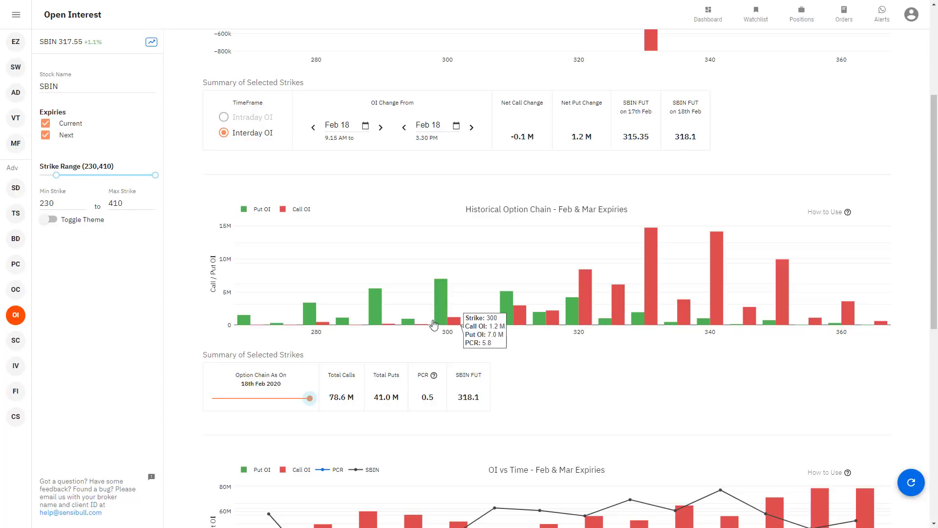
scroll(438, 317, down, 2)
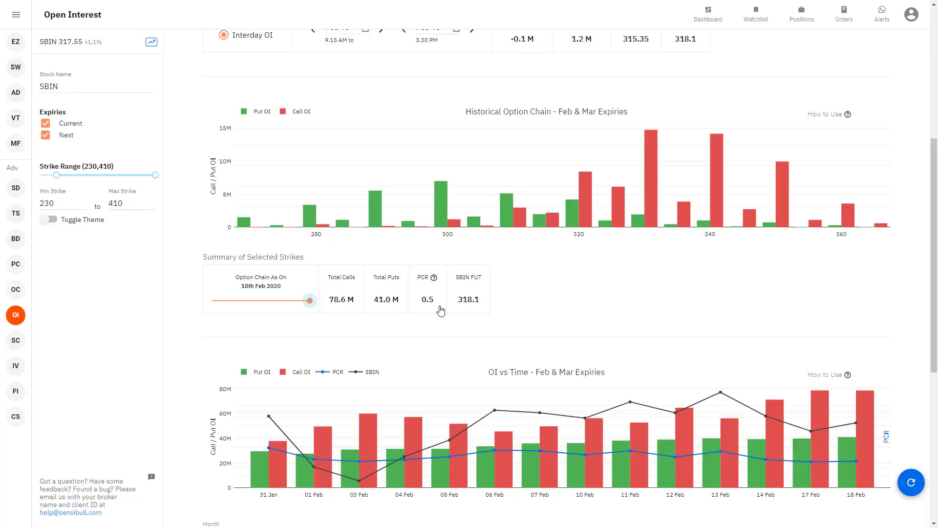
scroll(441, 310, up, 2)
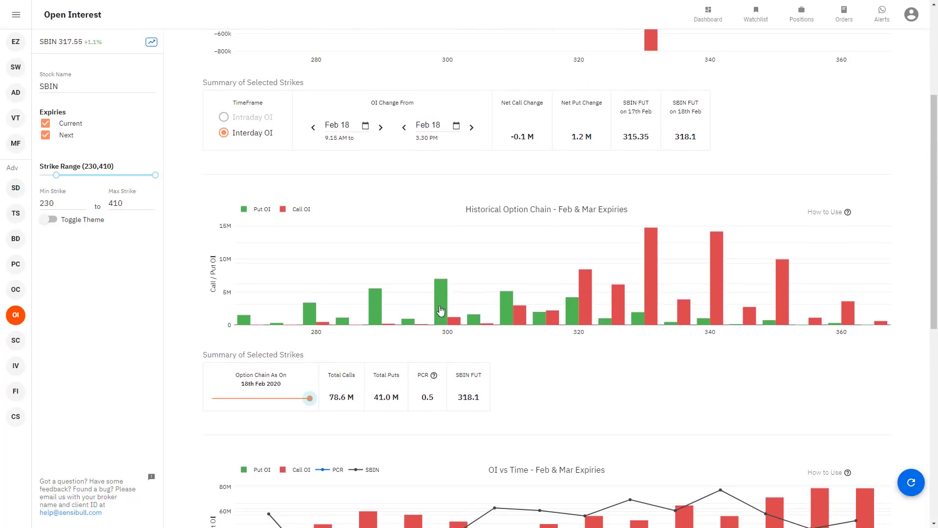
scroll(439, 305, up, 4)
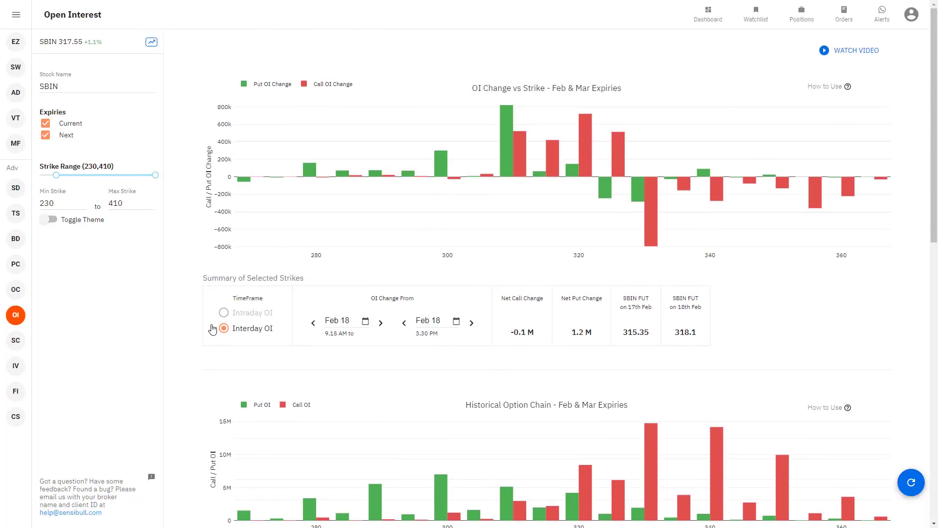
key(alt+Tab)
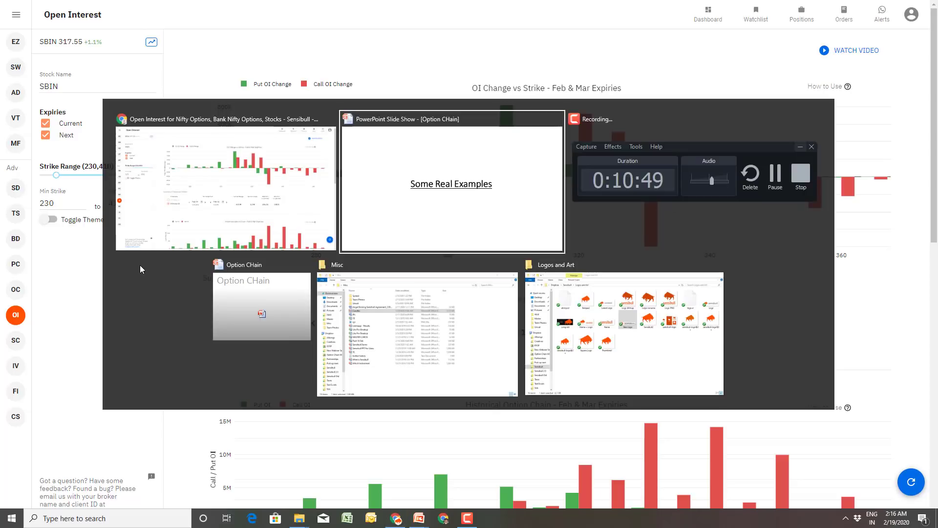
key(Right)
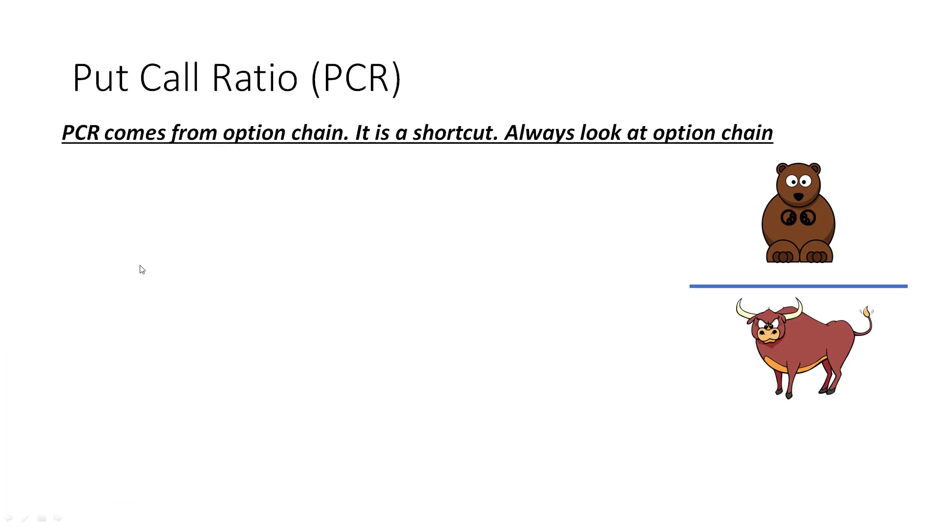
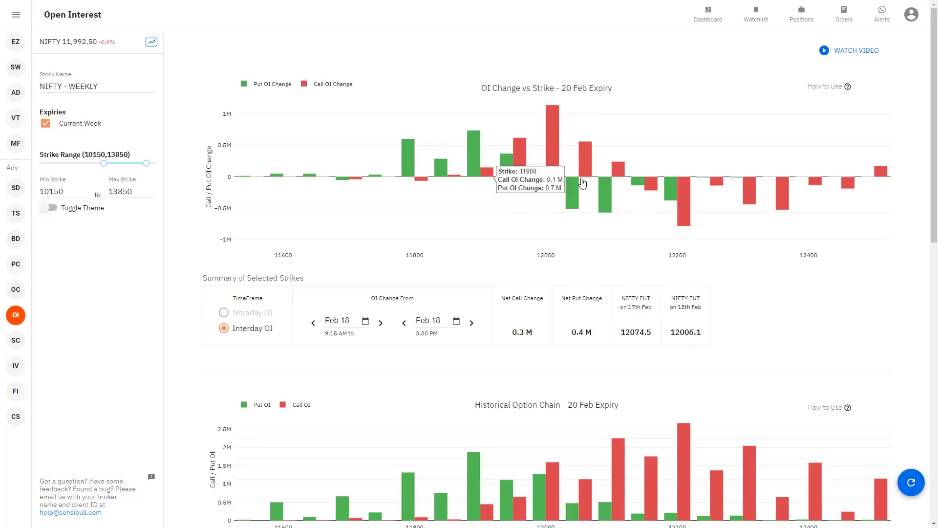
View NIFTY weekly interday OI changes for the 20 Feb expiry, Feb 18 to Feb 18
mouse_move(578, 171)
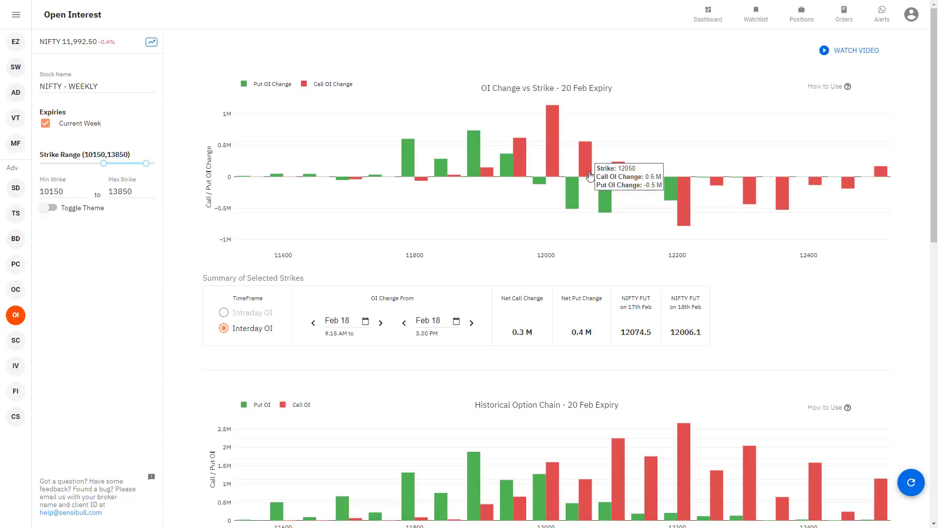
Move both OI Change From dates back from Feb 18 to Feb 17 (net call 5.5 M, net put 0.5 M)
mouse_move(759, 163)
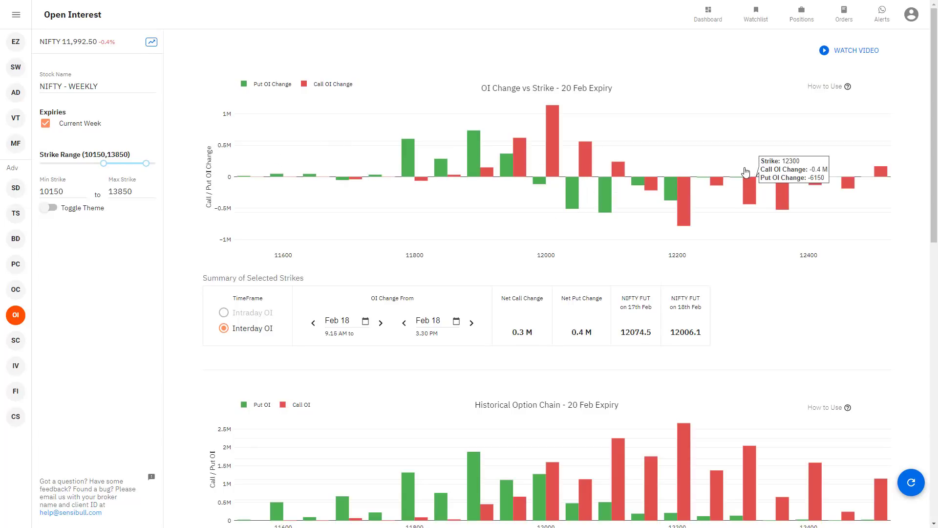
scroll(315, 220, down, 1)
scroll(309, 288, up, 1)
click(313, 323)
click(405, 323)
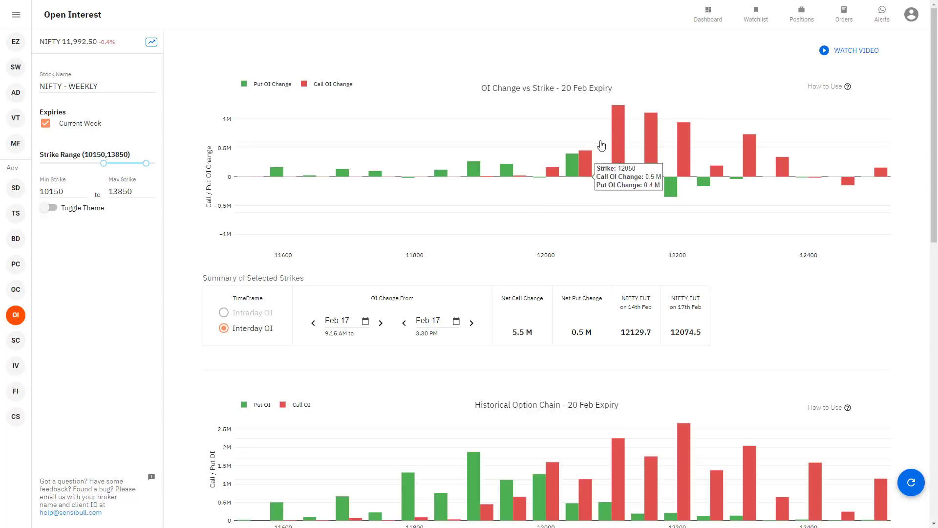
mouse_move(770, 161)
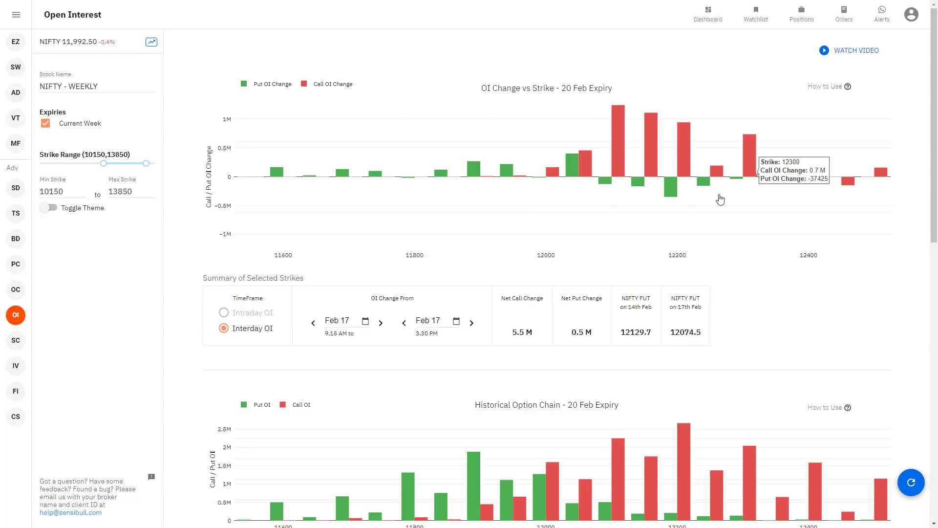
mouse_move(678, 197)
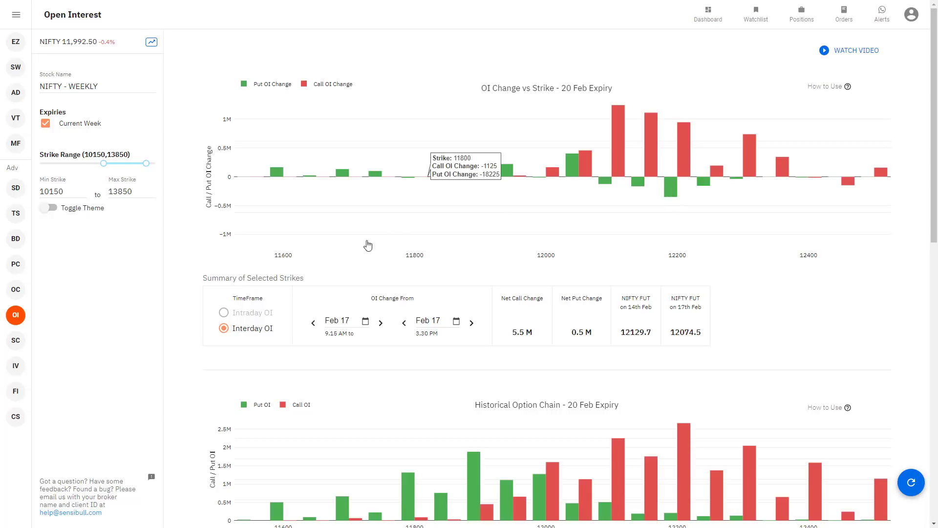
Step both OI change dates back through Feb 14 and Feb 13 to Feb 11
click(313, 325)
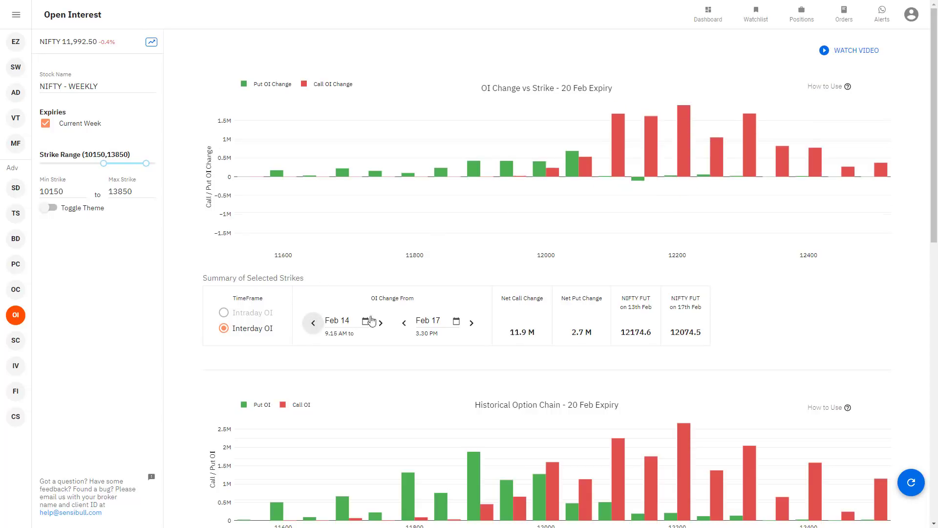
click(403, 323)
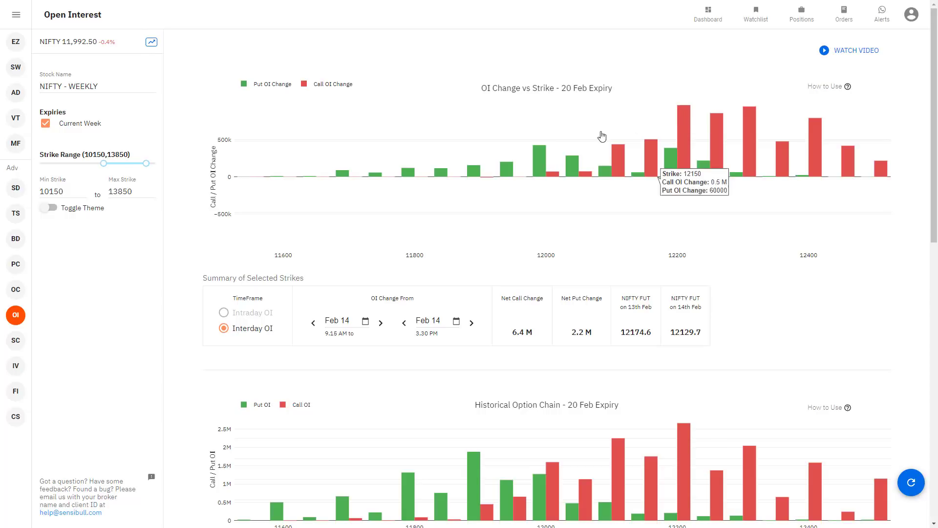
click(313, 322)
click(403, 323)
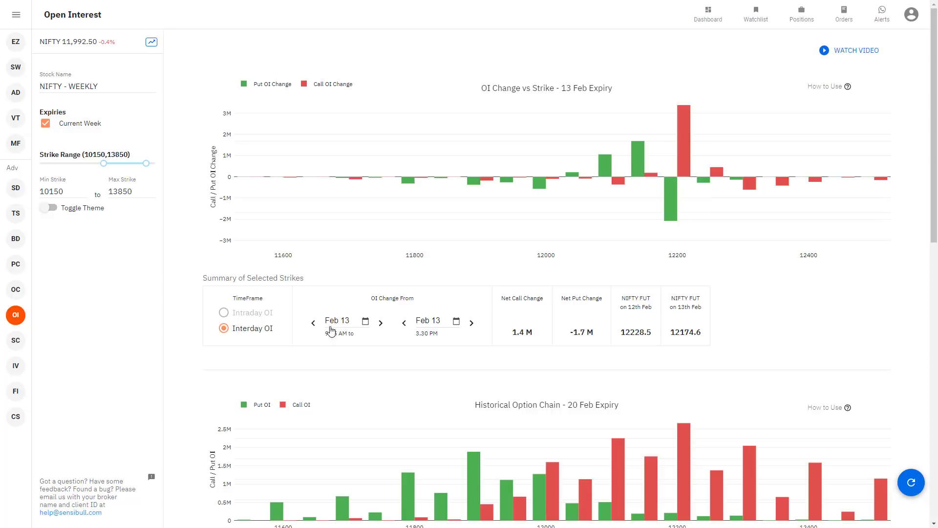
click(312, 323)
click(312, 323)
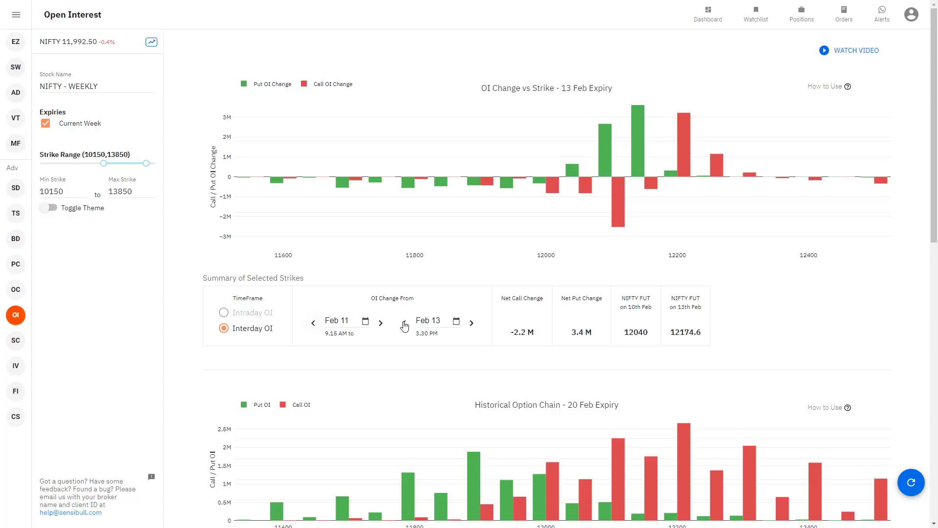
click(404, 323)
click(404, 323)
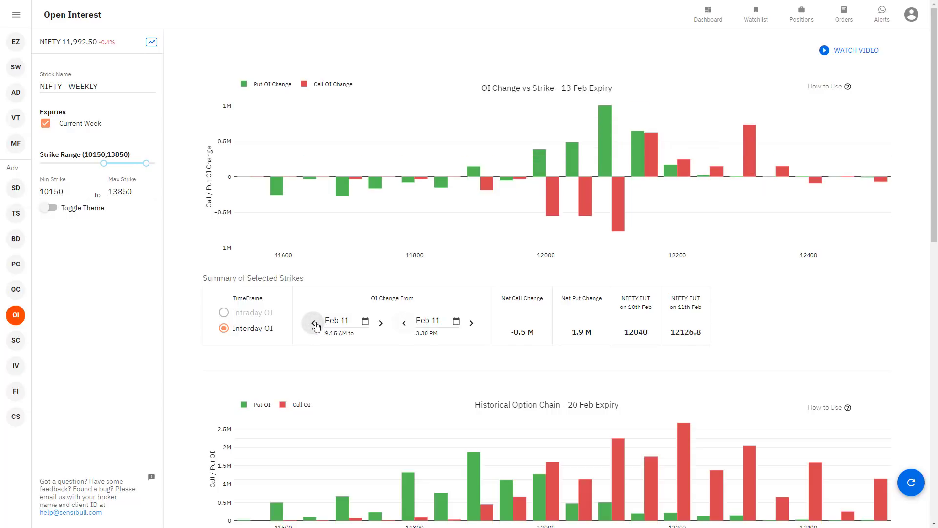
Step both dates further back to Feb 05, charting the 06 Feb expiry
click(314, 323)
click(313, 323)
click(314, 323)
click(314, 323)
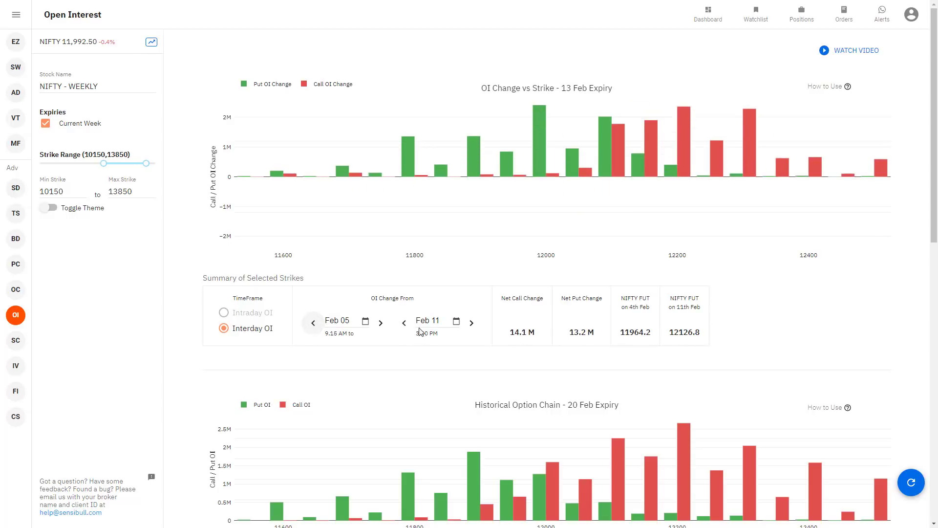
click(404, 323)
click(404, 323)
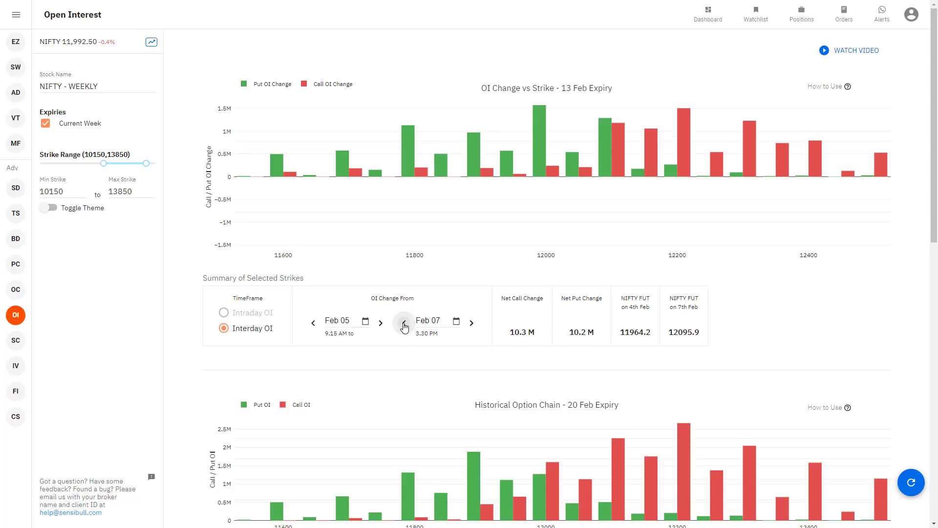
click(404, 324)
click(404, 324)
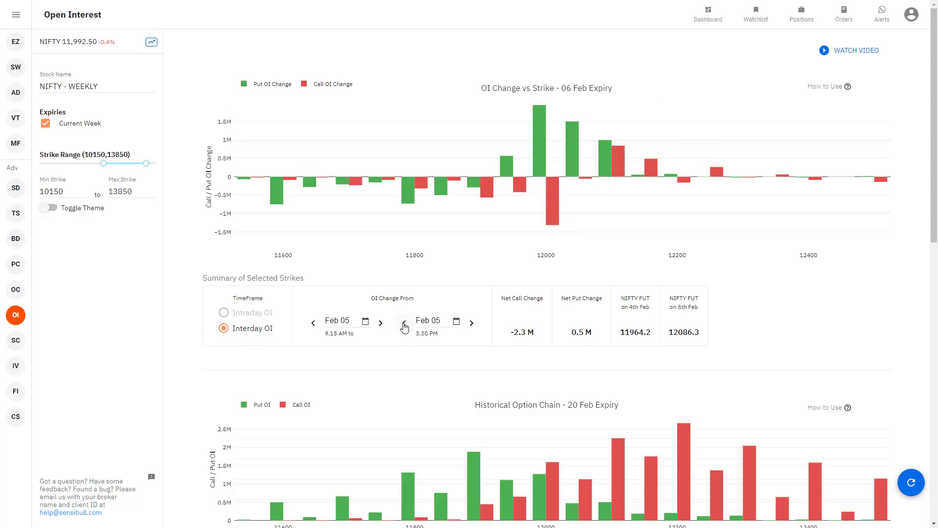
mouse_move(532, 220)
Step both OI change dates back to Feb 04 (net call -5.7 M, net put 4.8 M)
click(313, 323)
click(402, 323)
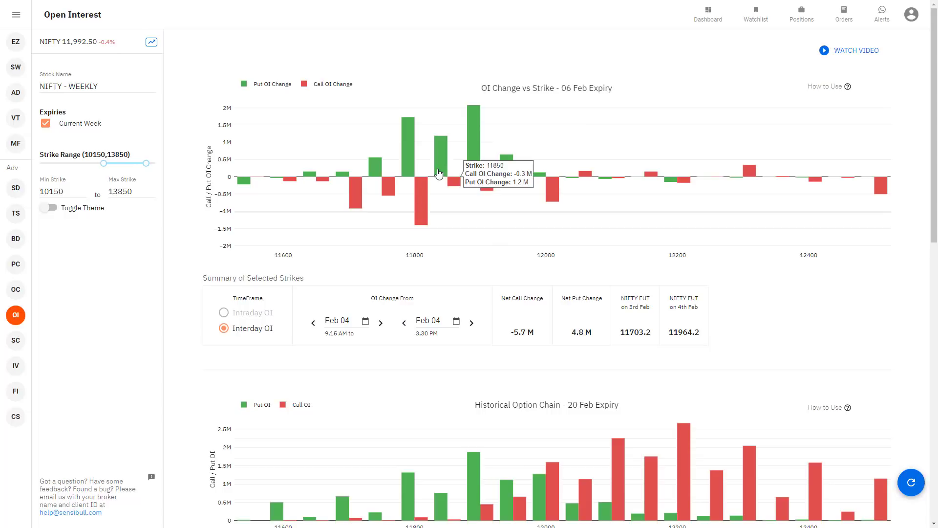
mouse_move(426, 198)
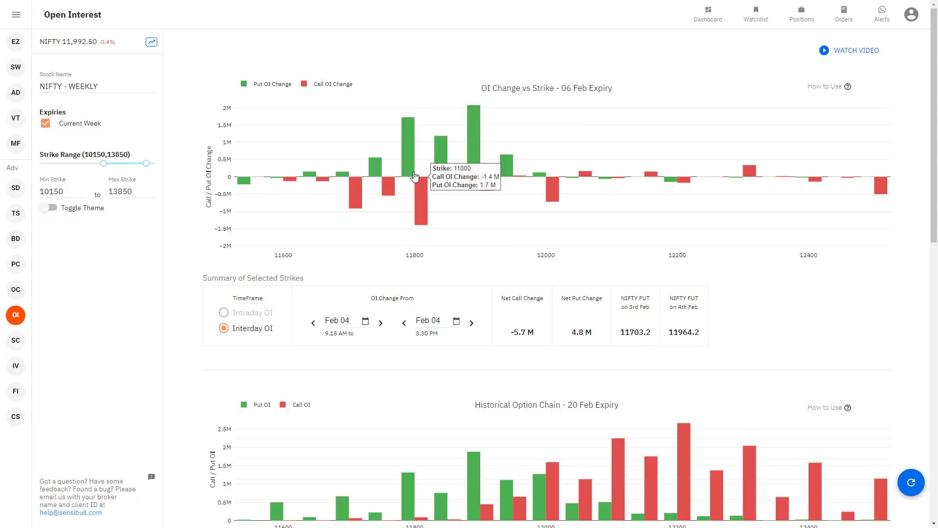
scroll(392, 205, down, 2)
scroll(366, 268, up, 2)
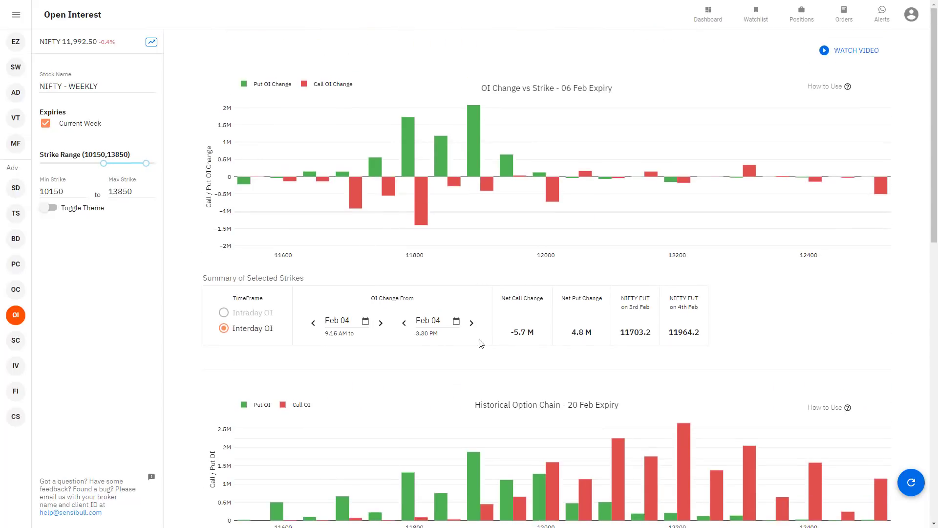
Advance both dates through Feb 05 and Feb 06 to Feb 07, charting the 13 Feb expiry
click(471, 323)
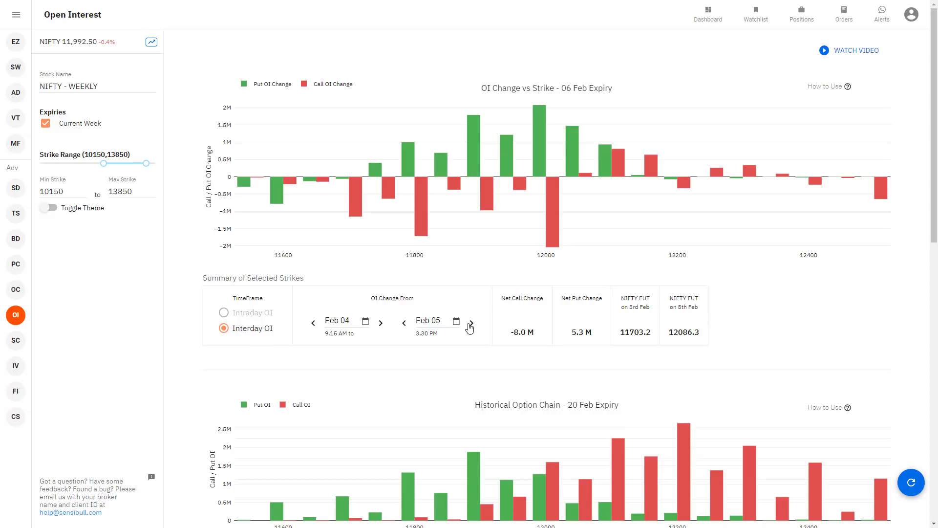
click(380, 323)
click(380, 324)
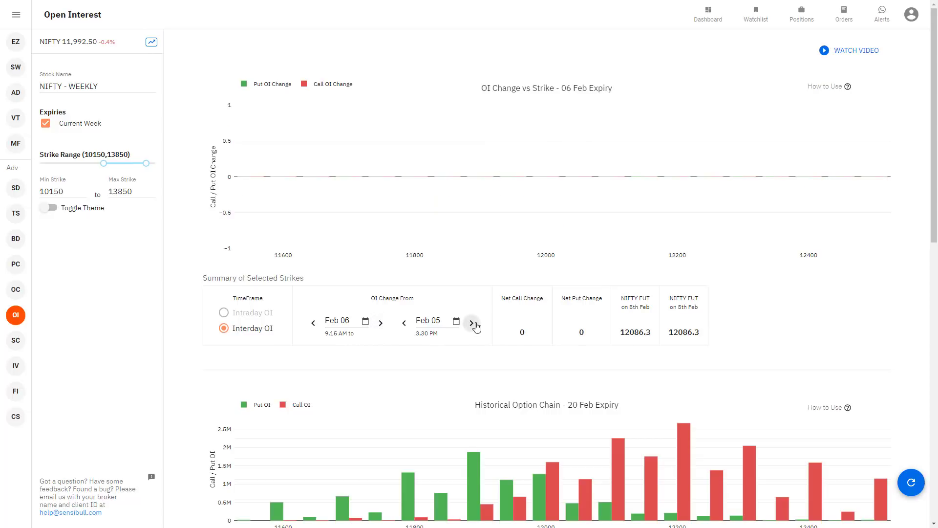
click(474, 324)
click(380, 323)
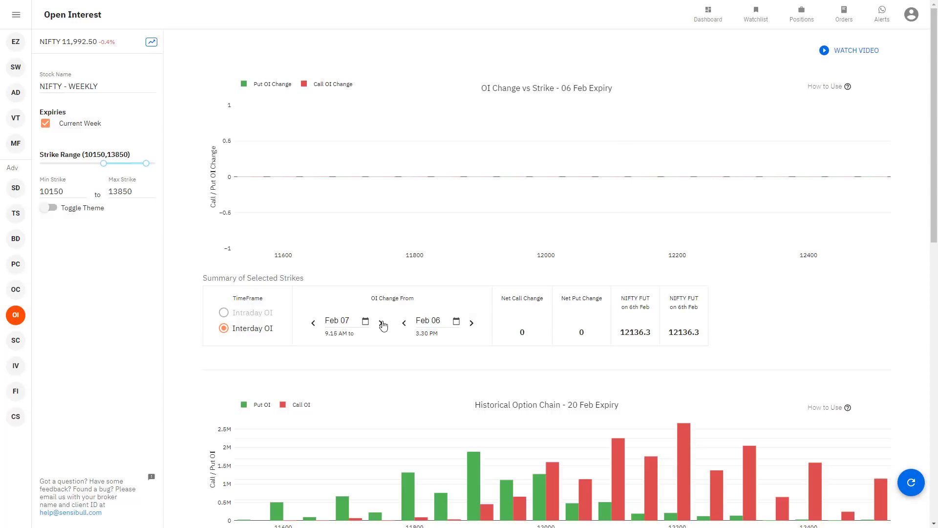
click(469, 324)
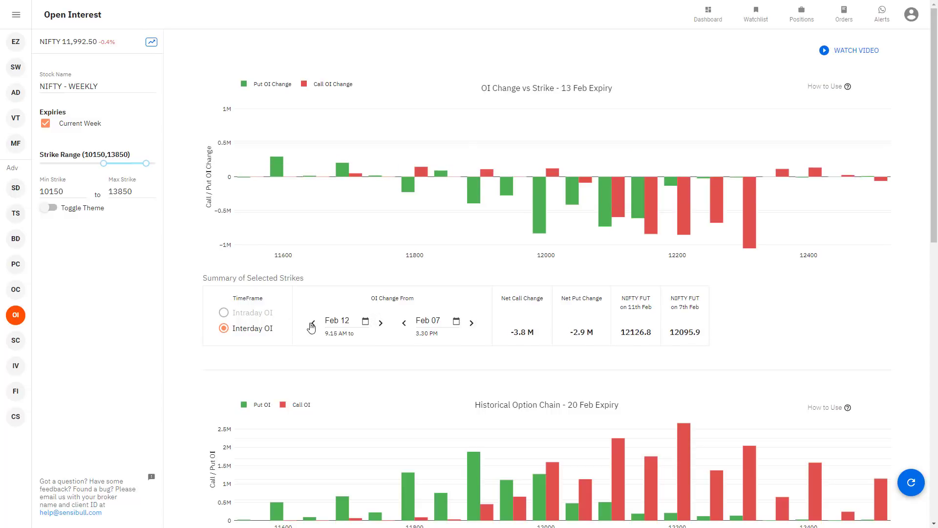
Pick 18 February in the calendar for both start and end dates (net call 0.3 M, net put 0.4 M)
click(365, 323)
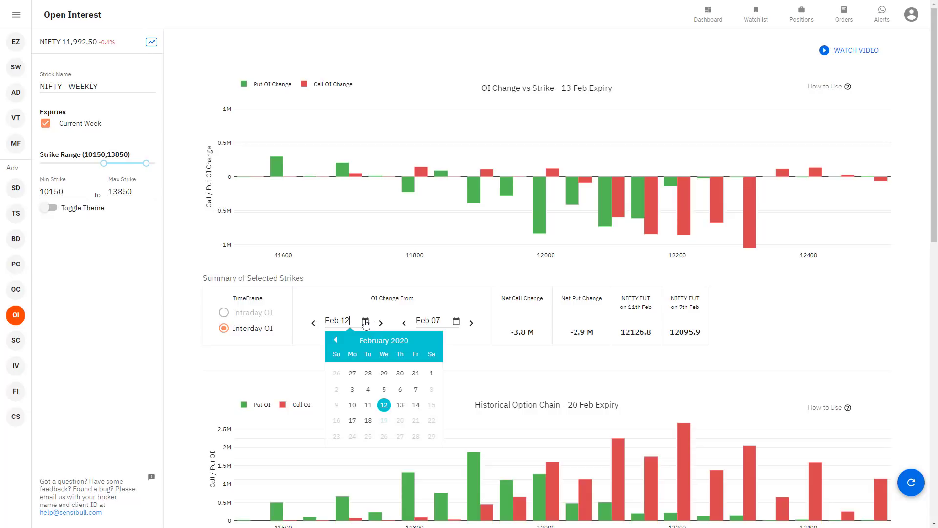
click(369, 429)
click(437, 323)
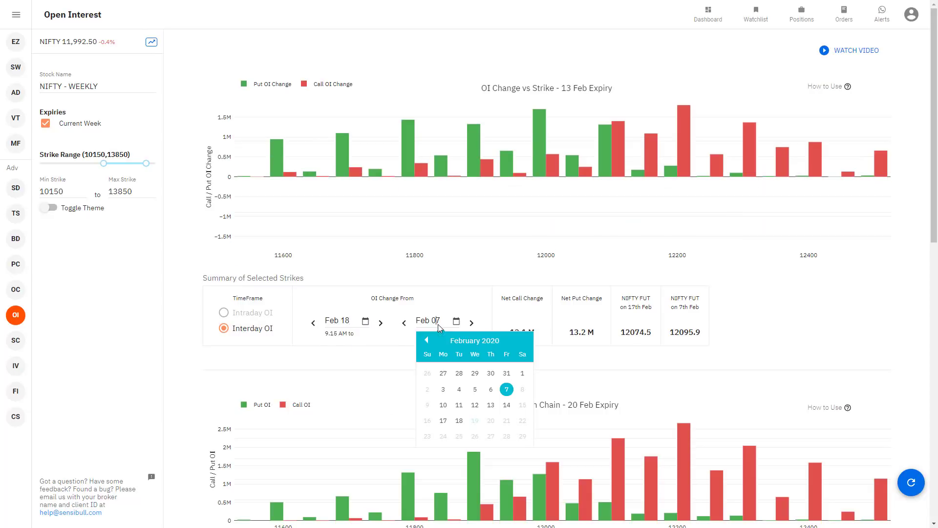
click(458, 425)
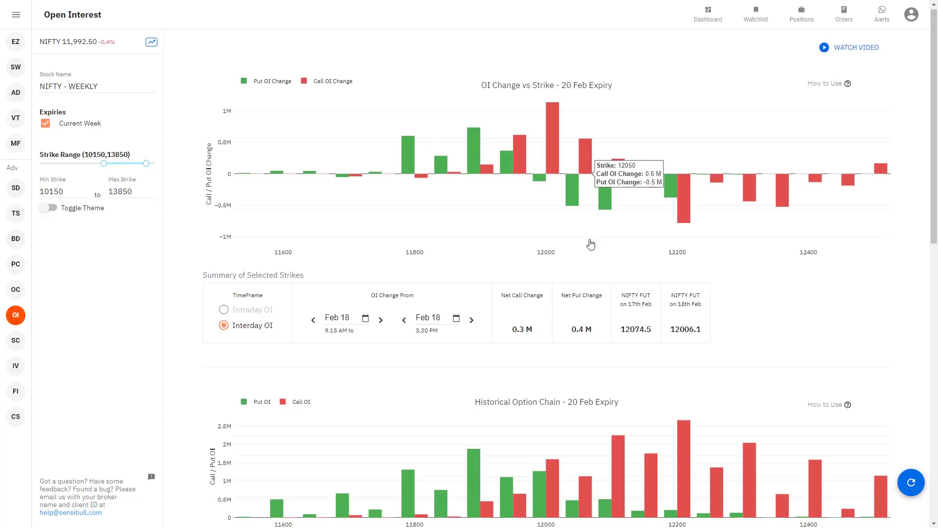
scroll(591, 243, down, 1)
scroll(542, 200, up, 1)
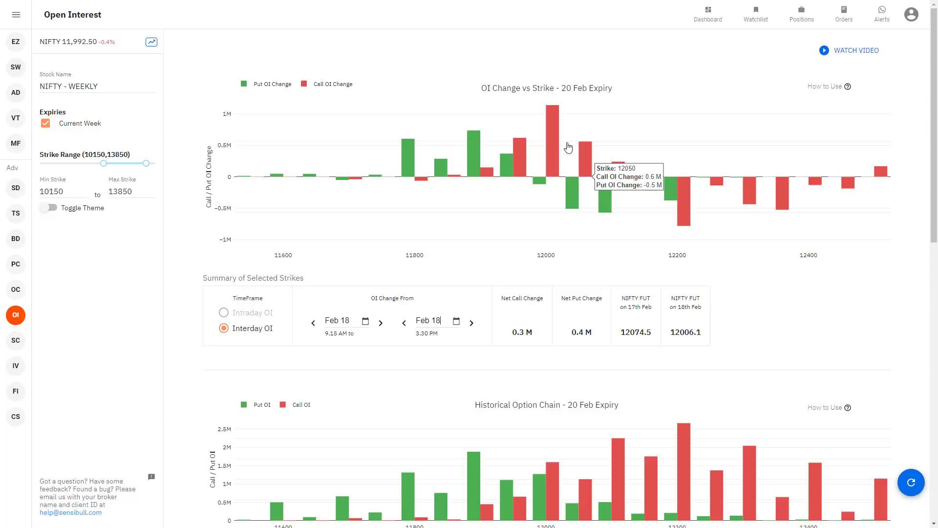
scroll(541, 227, down, 1)
scroll(542, 228, up, 1)
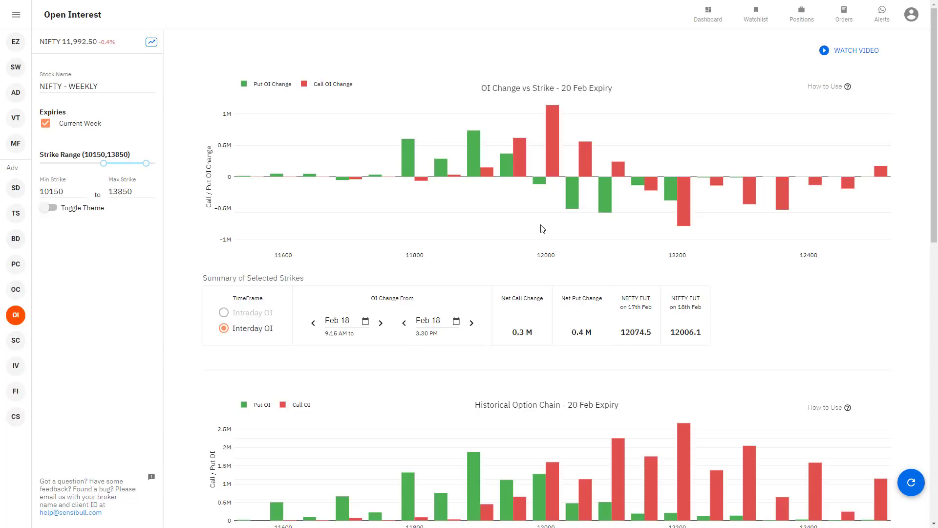
Replace the stock name NIFTY - WEEKLY with HDFCBANK, typing hdfc then B
drag(98, 87, 21, 76)
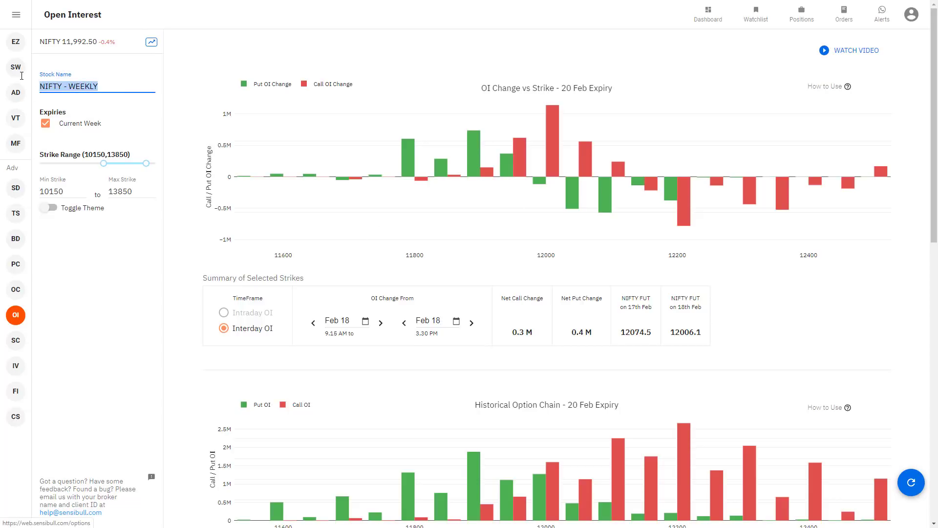
text(hdfc)
key(Down)
key(Down)
key(Return)
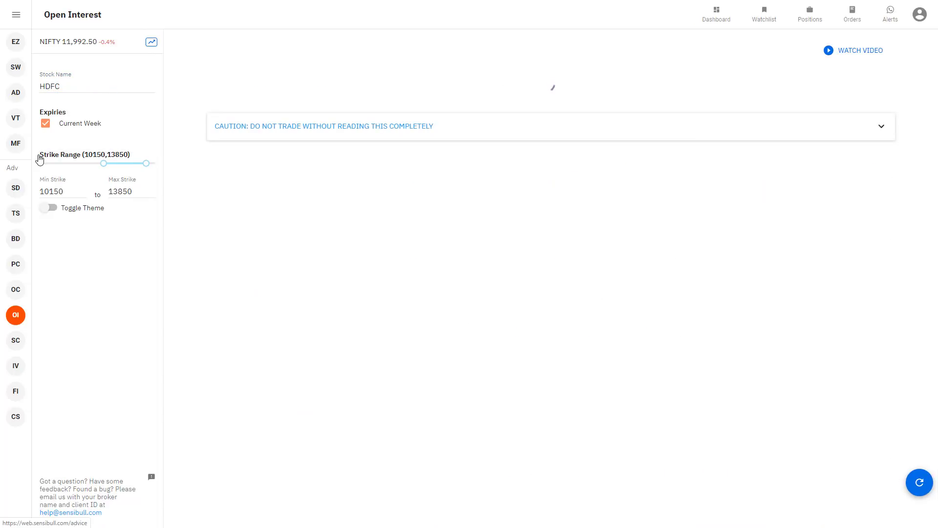
click(69, 85)
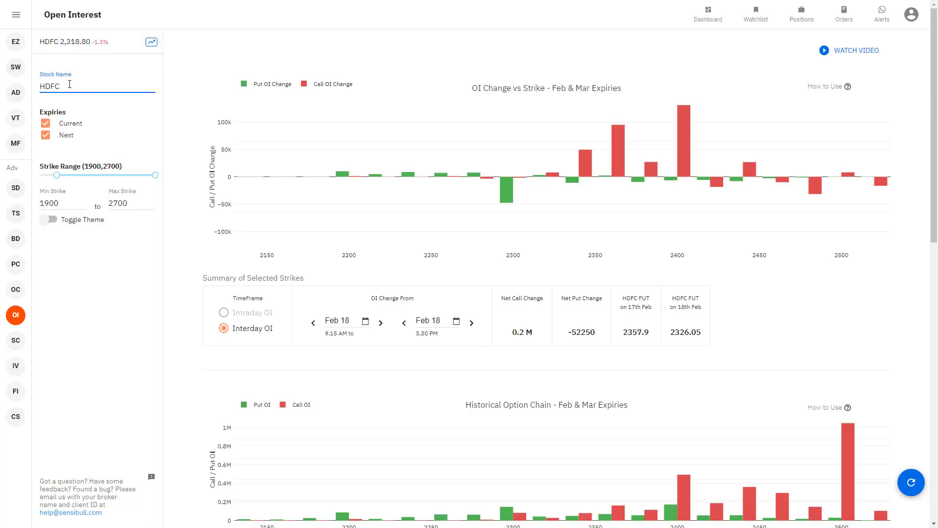
text(BANK)
key(Return)
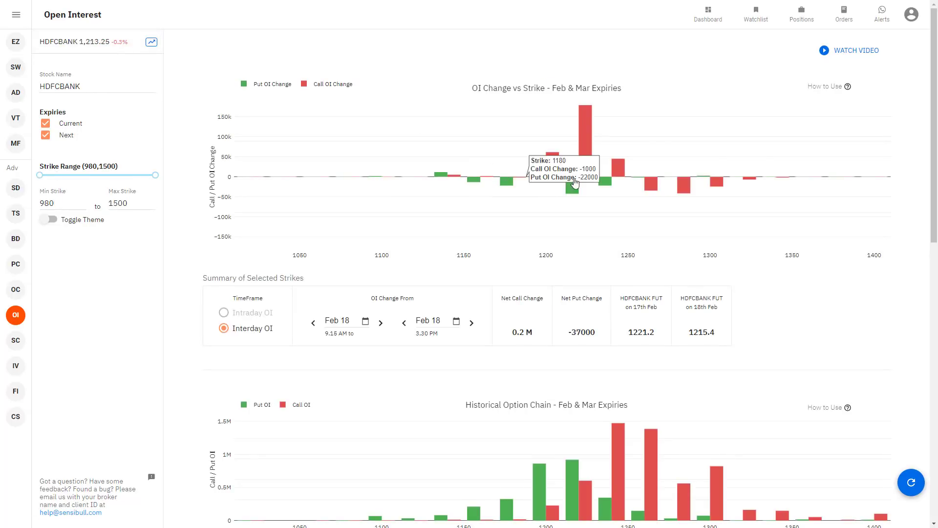
Step both HDFCBANK OI change dates back through Feb 17, 14, 13 and 12 to Feb 11
mouse_move(551, 181)
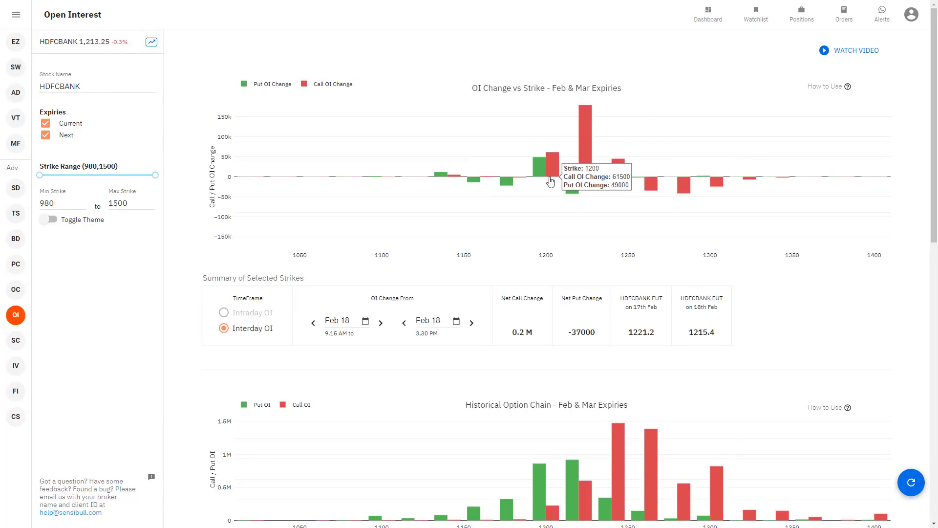
click(313, 323)
scroll(350, 321, down, 1)
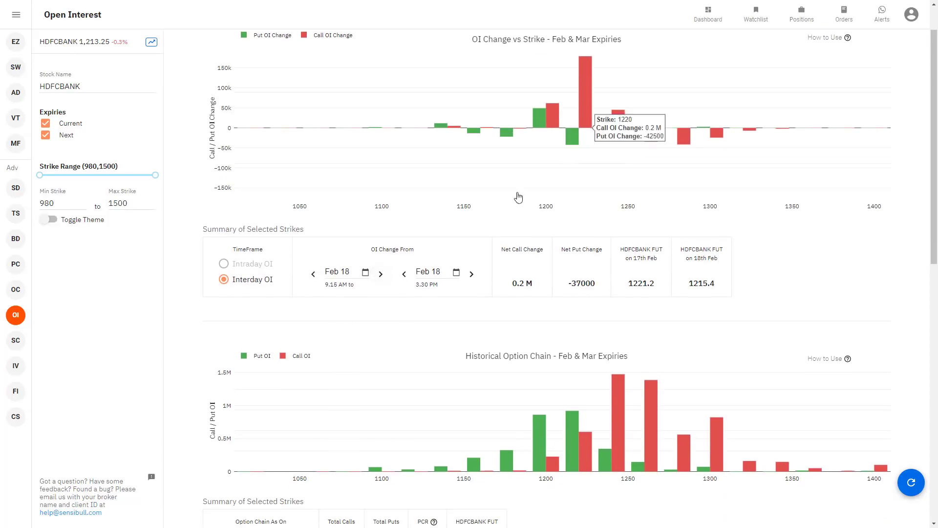
click(309, 277)
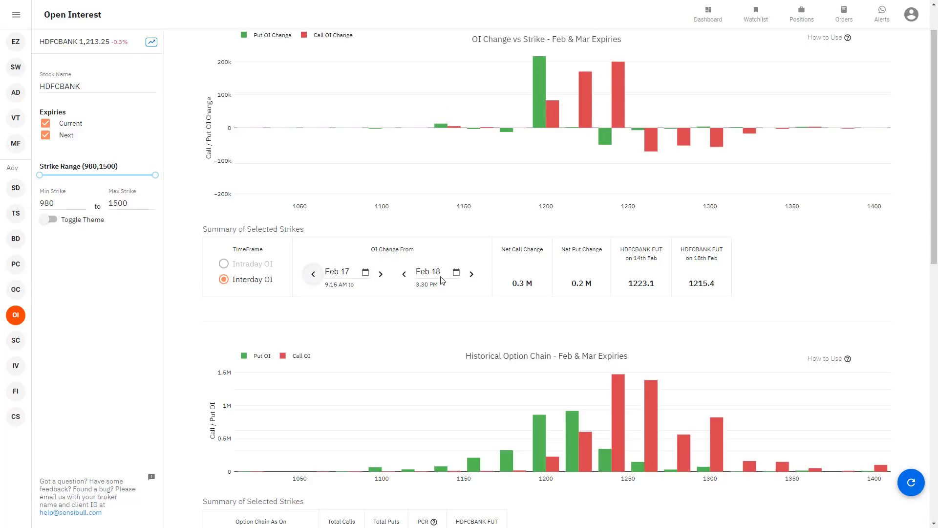
click(404, 276)
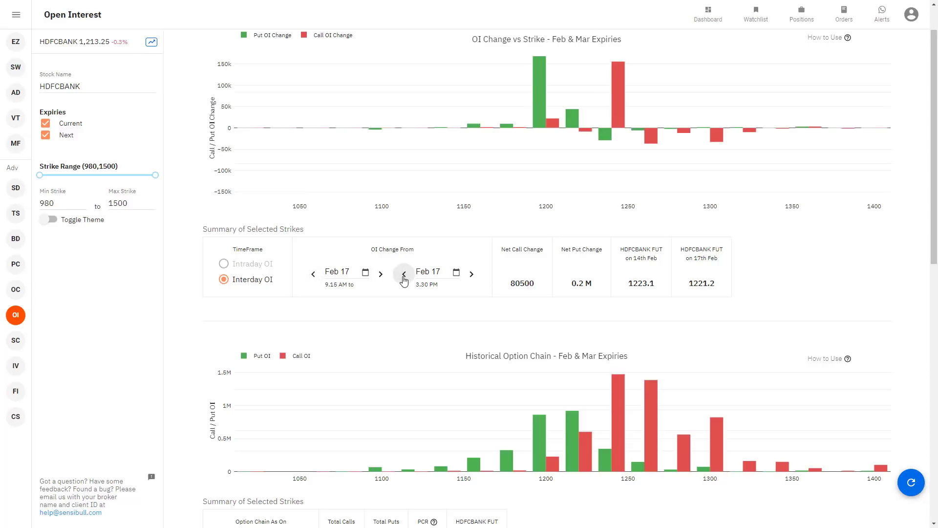
click(314, 274)
click(403, 275)
click(314, 274)
click(404, 274)
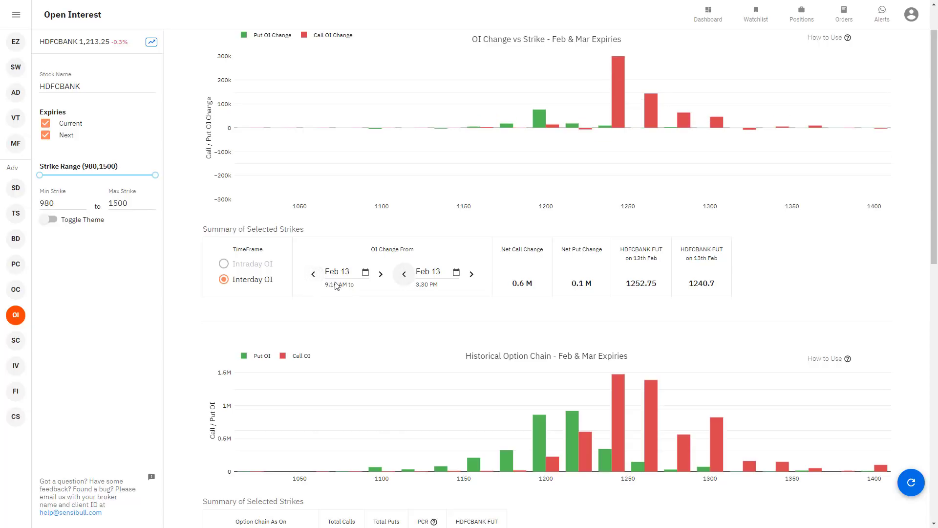
click(404, 274)
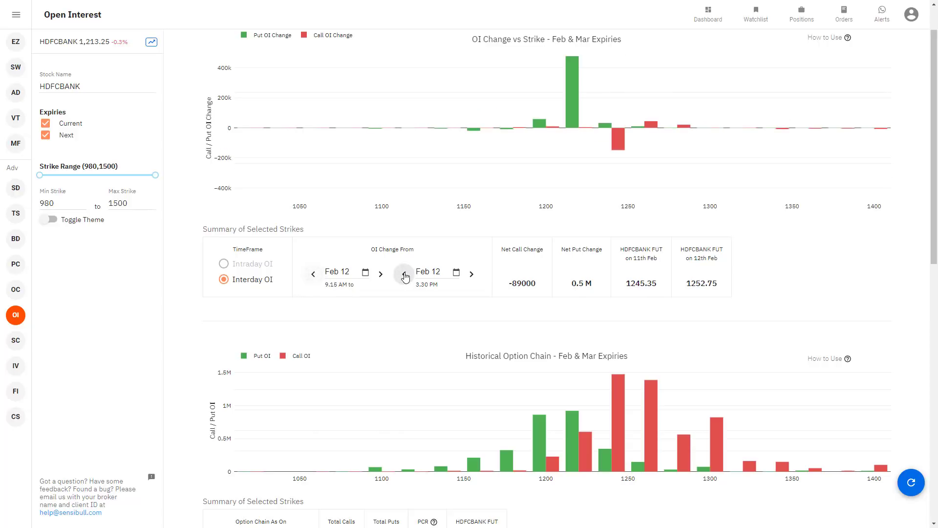
click(314, 277)
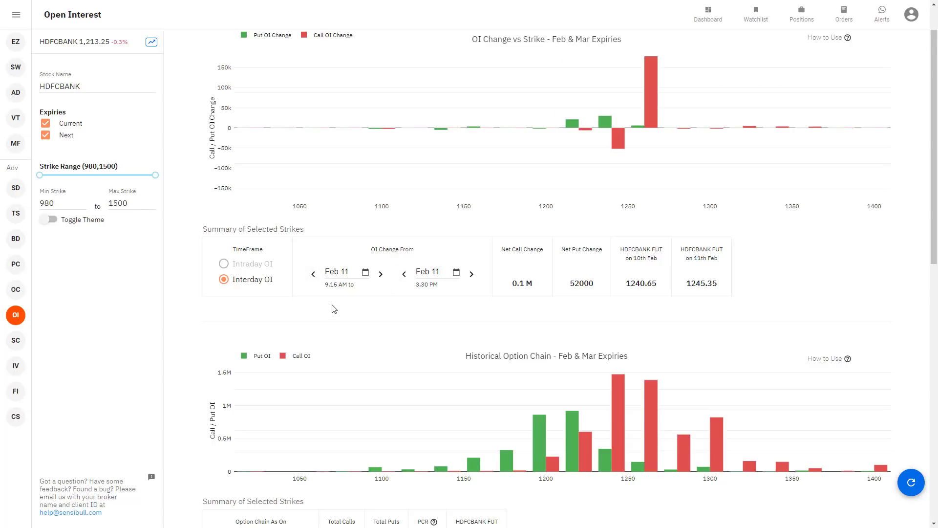
scroll(334, 309, down, 4)
Step the HDFCBANK option chain back to 30th Jan 2020 (PCR 0.4), then switch to PowerPoint
scroll(334, 309, up, 2)
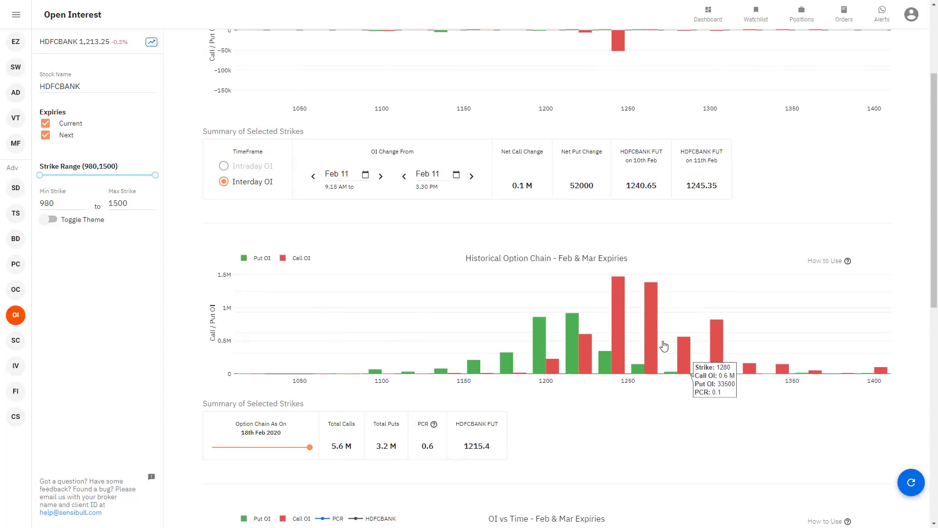
mouse_move(618, 277)
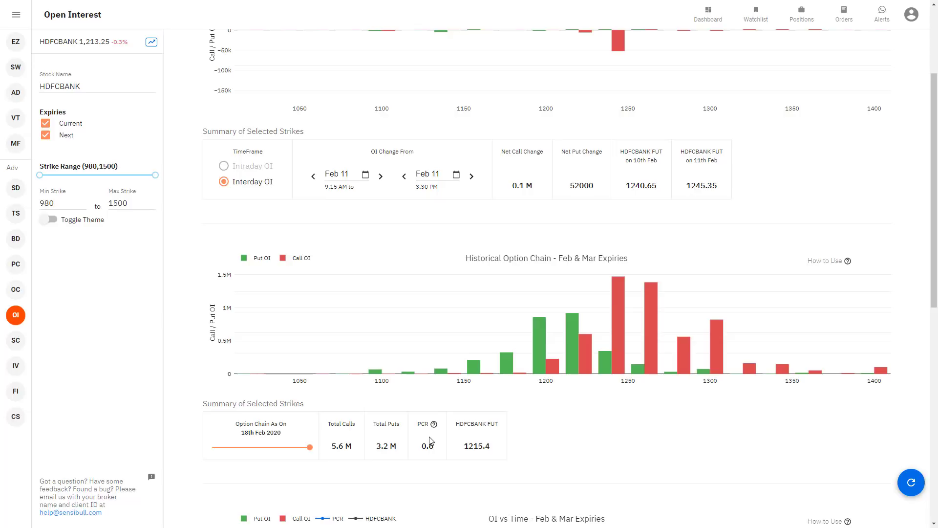
key(Left)
key(Left)
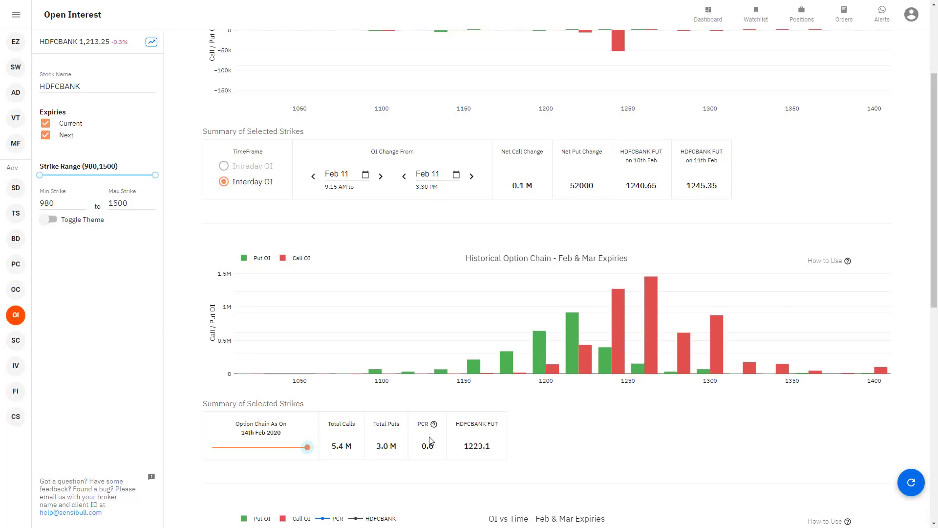
key(Left)
key(Left)
key(Left)
key(Left)
key(Left)
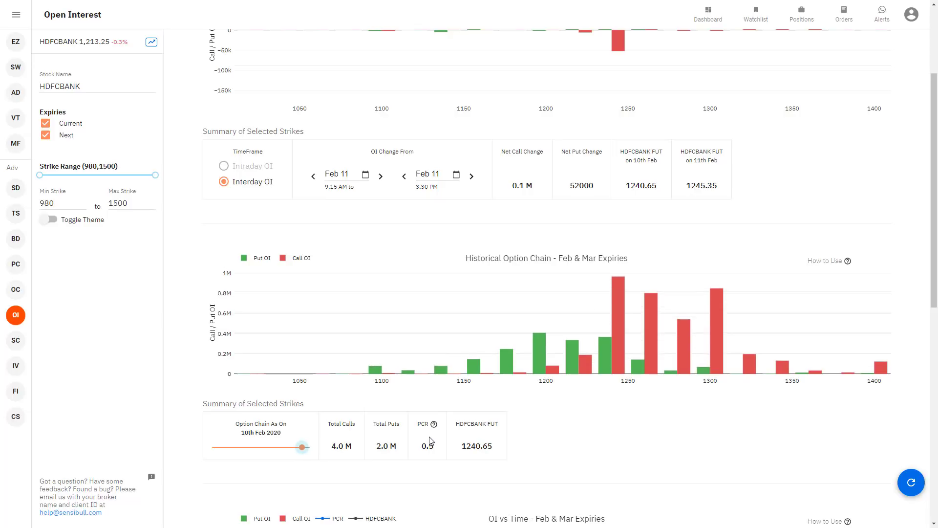
key(Left)
key(Left)
key(Left)
key(Left)
key(Left)
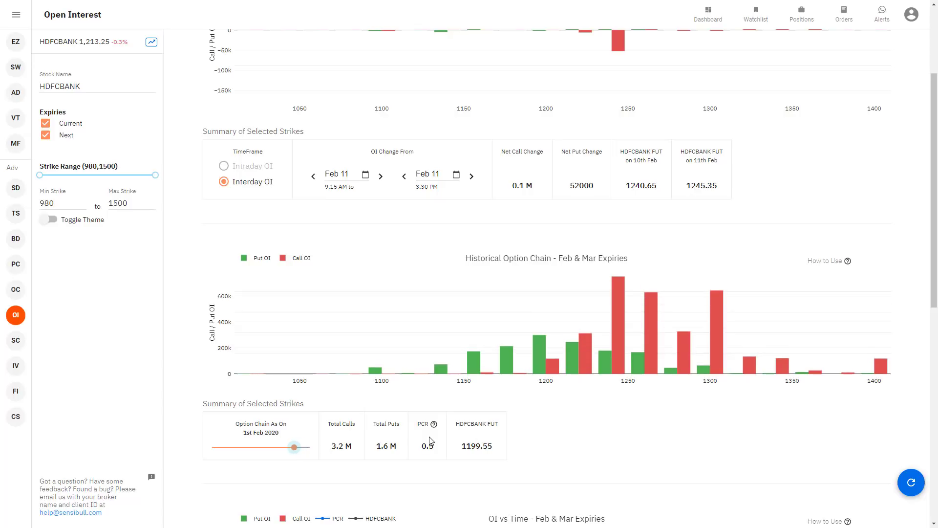
key(Left)
key(Left)
scroll(428, 441, up, 3)
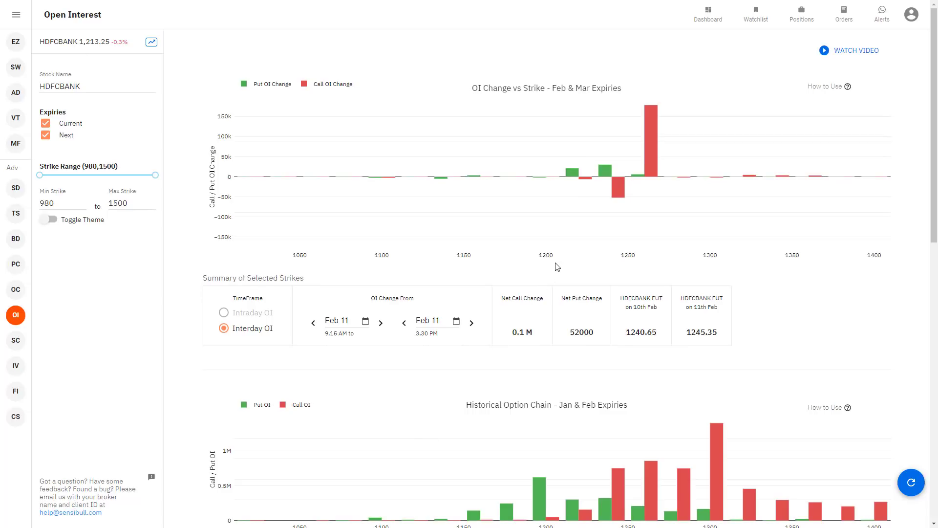
scroll(557, 266, down, 5)
scroll(557, 266, up, 5)
scroll(210, 313, down, 2)
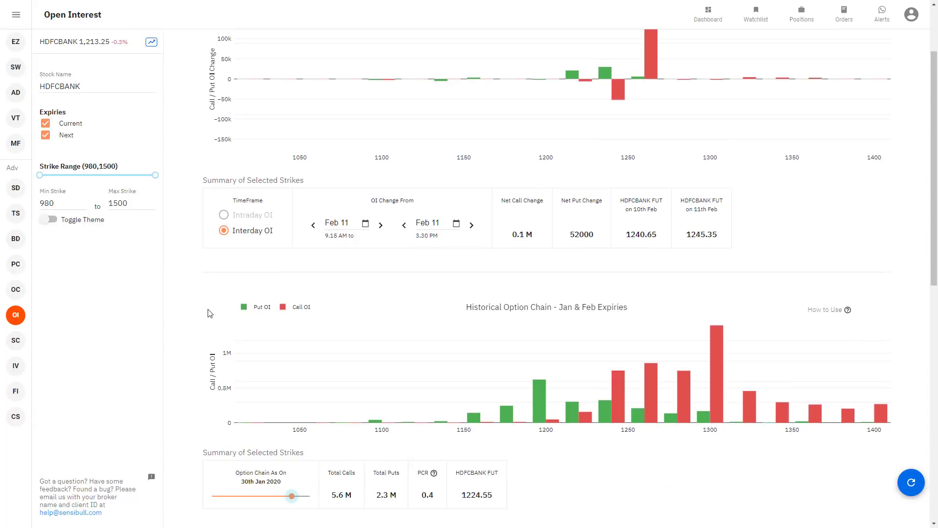
key(alt+Tab)
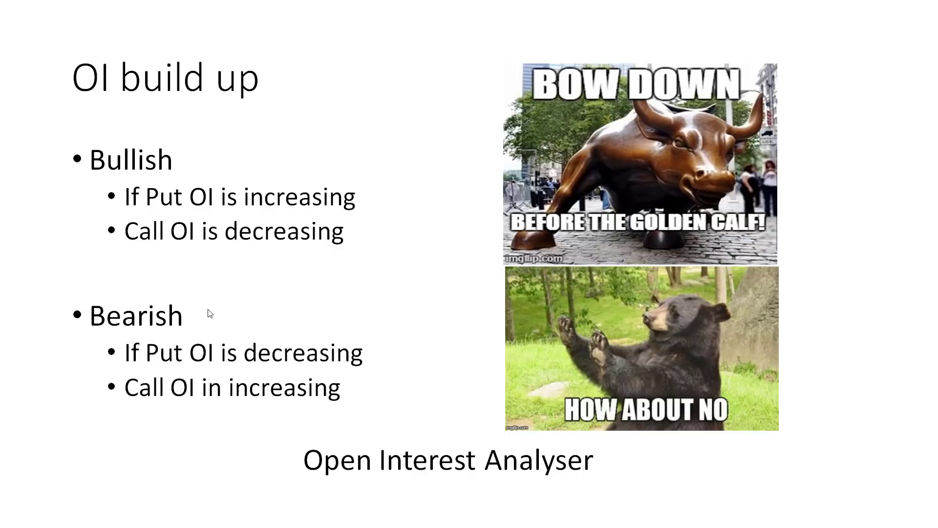
Reveal every Takeaways bullet through the PCR sentiment point, then return to Sensibull
click(210, 313)
click(210, 313)
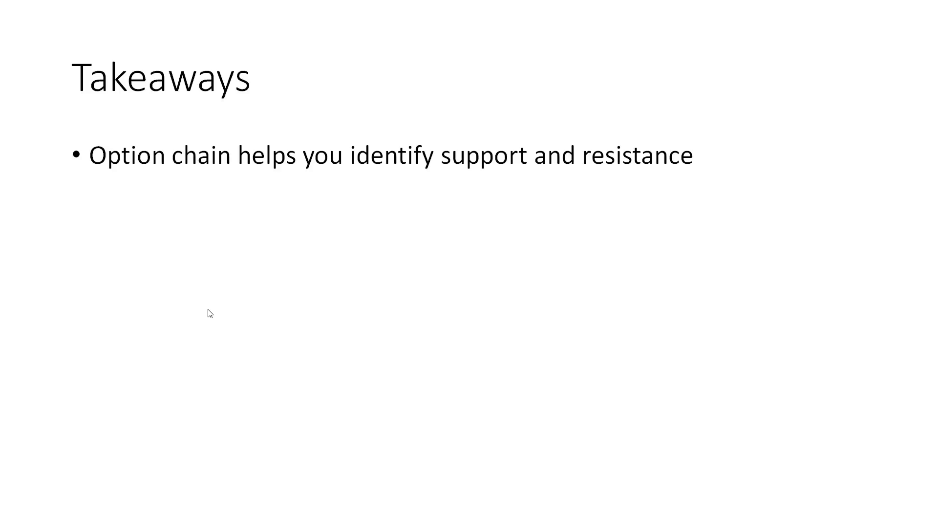
click(210, 313)
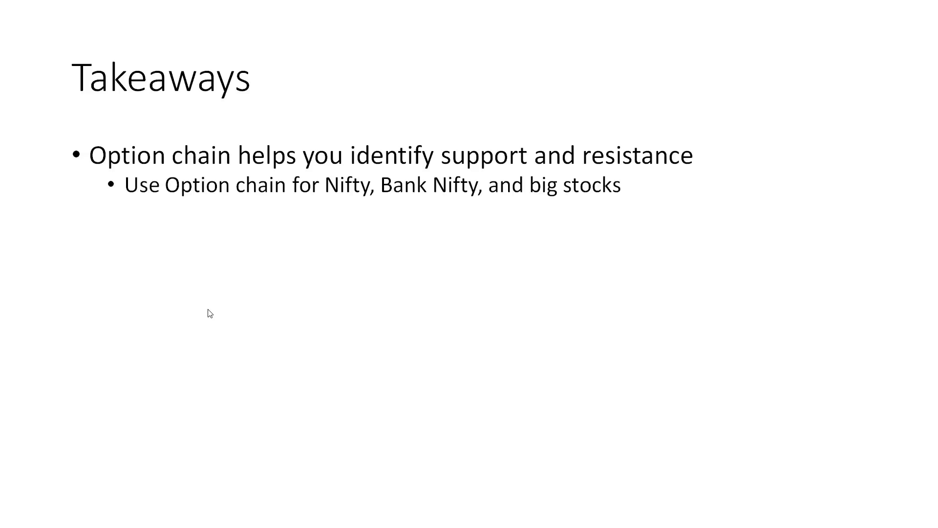
click(210, 314)
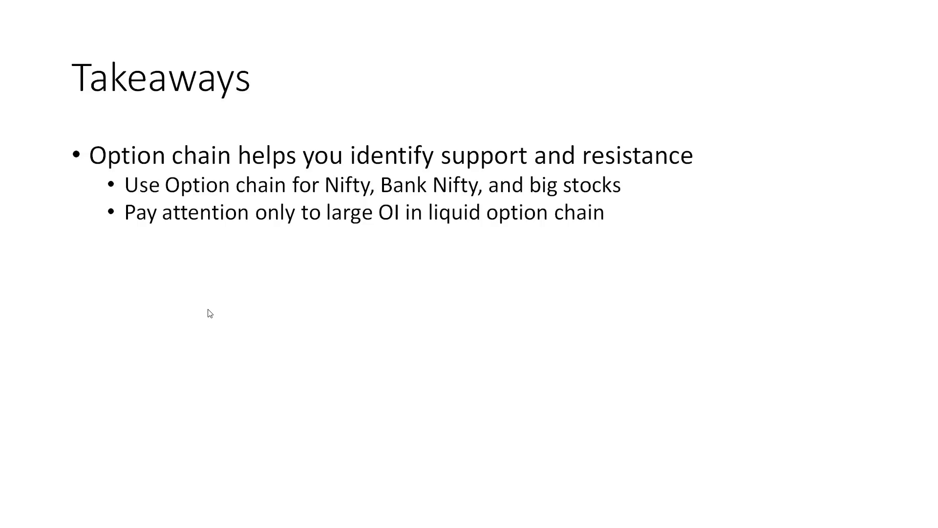
click(210, 313)
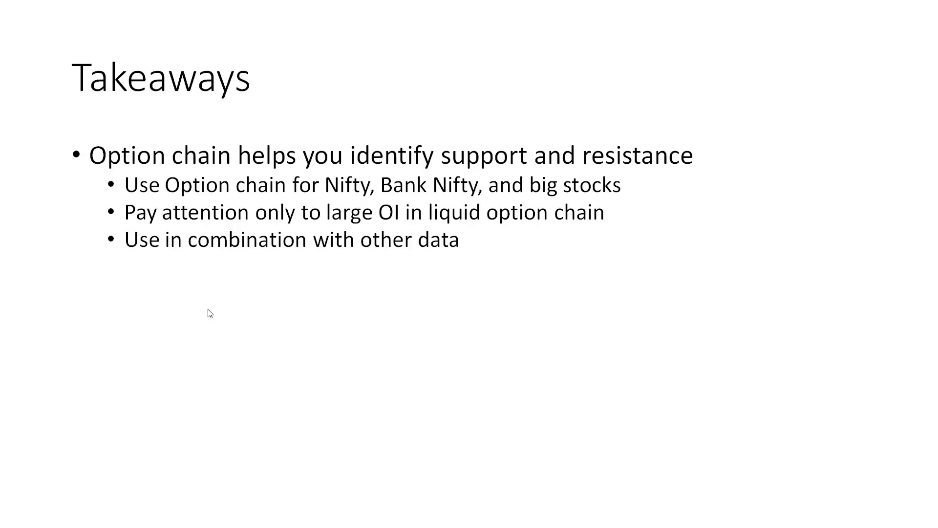
click(209, 313)
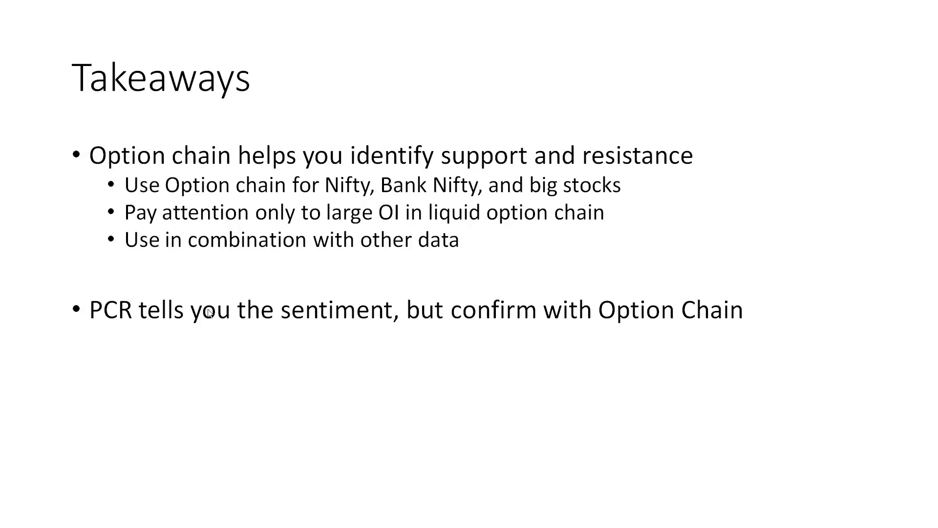
key(alt+Tab)
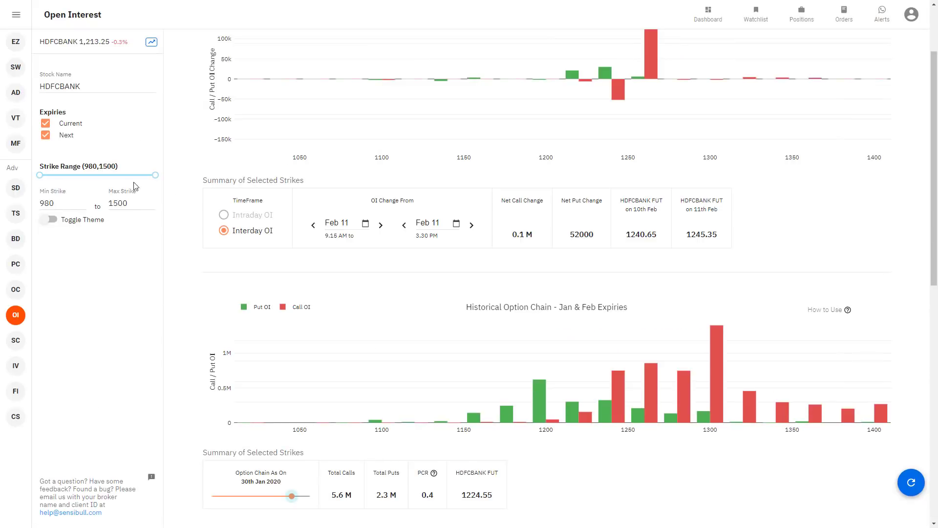
Open the HDFCBANK candlestick chart in Kite from the Sensibull sidebar
key(alt+Tab)
key(Escape)
click(151, 44)
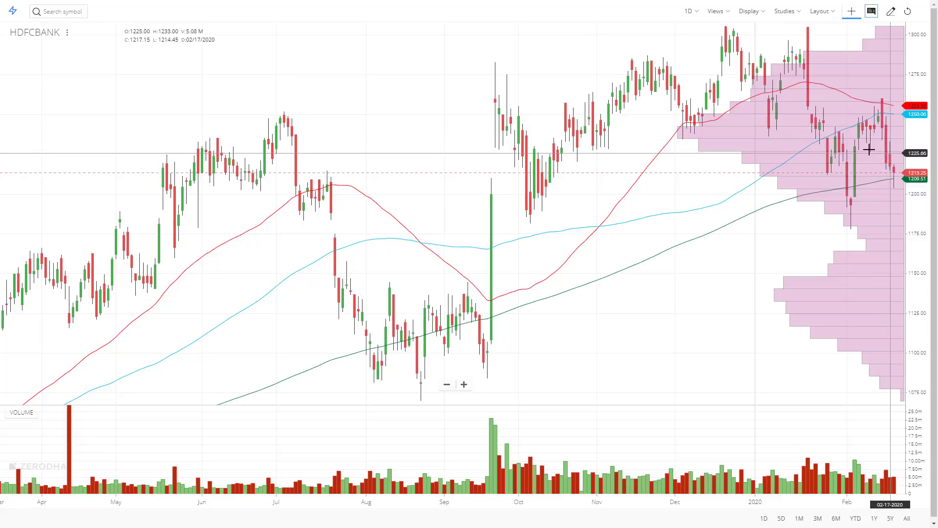
click(60, 16)
Load the NIFTY 50 daily candlestick chart in Kite, glancing at PowerPoint and back
text(nift)
key(Return)
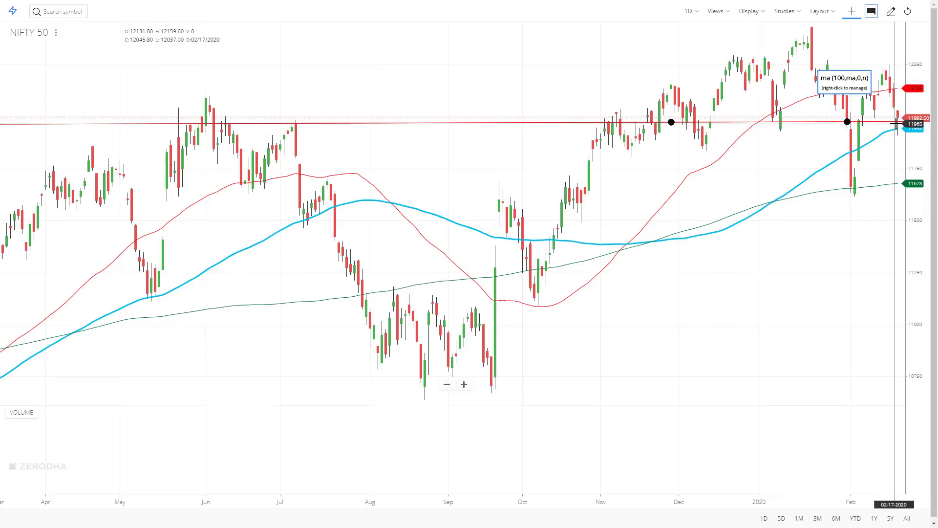
key(alt+Tab)
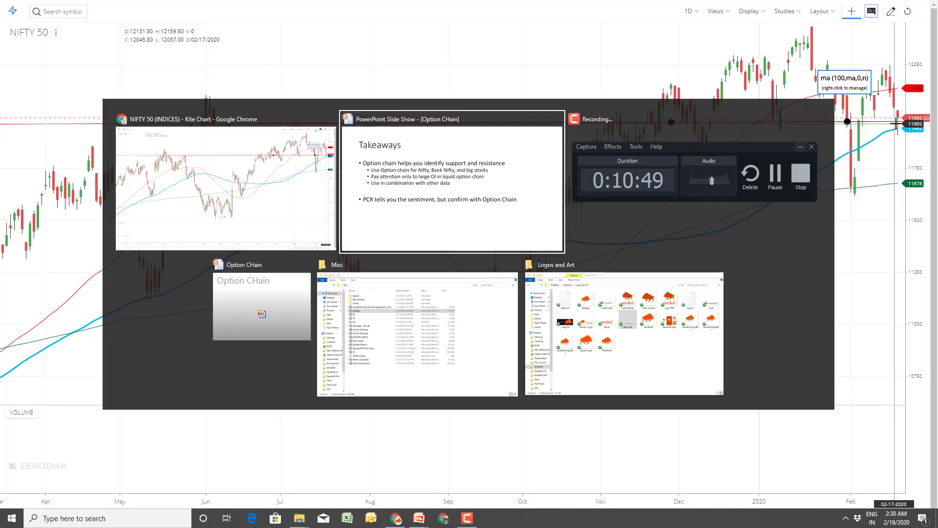
key(alt+Tab)
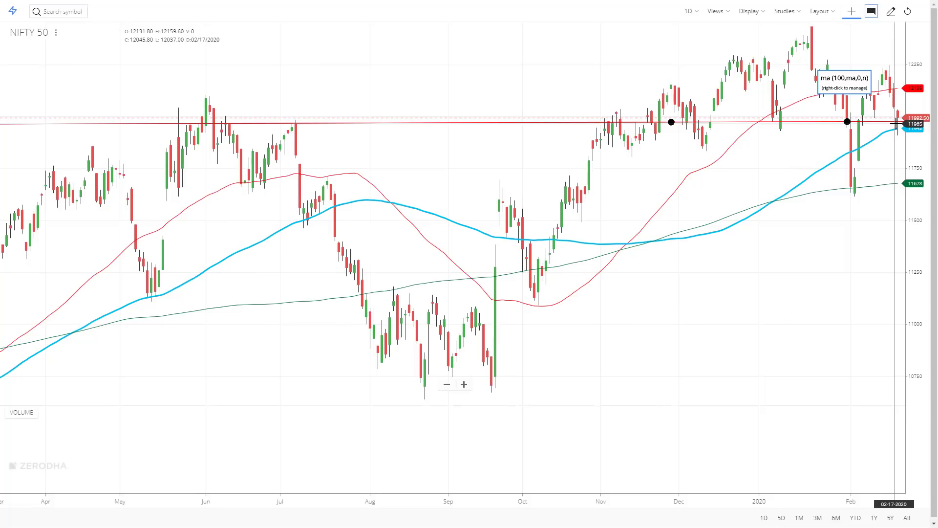